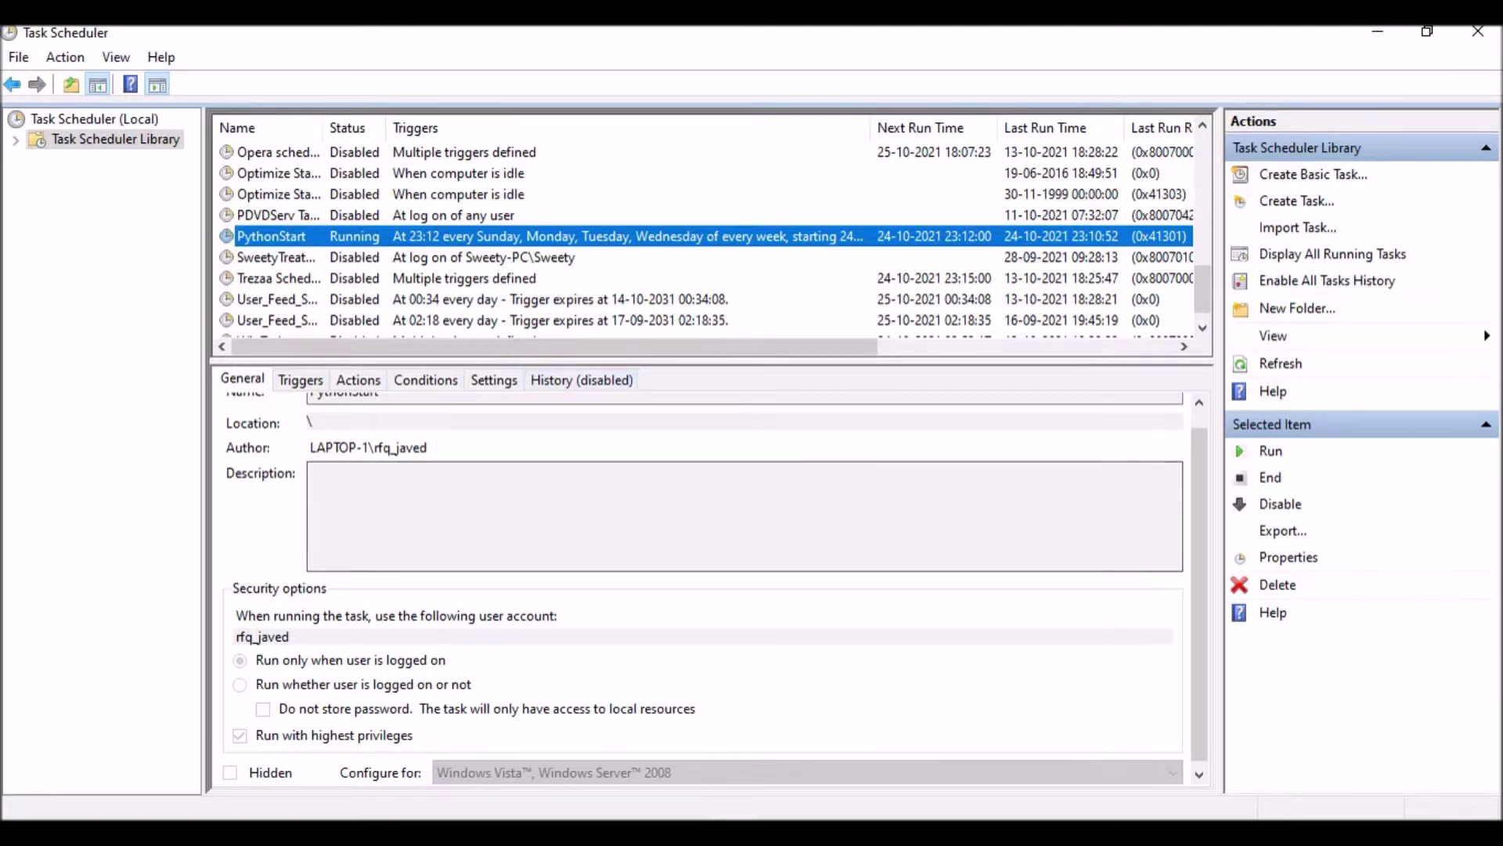
# - After reviewing PythonStart, switch to Services, where Task Scheduler is Running with Automatic startup
pyautogui.hotkey('alt', 'Tab')
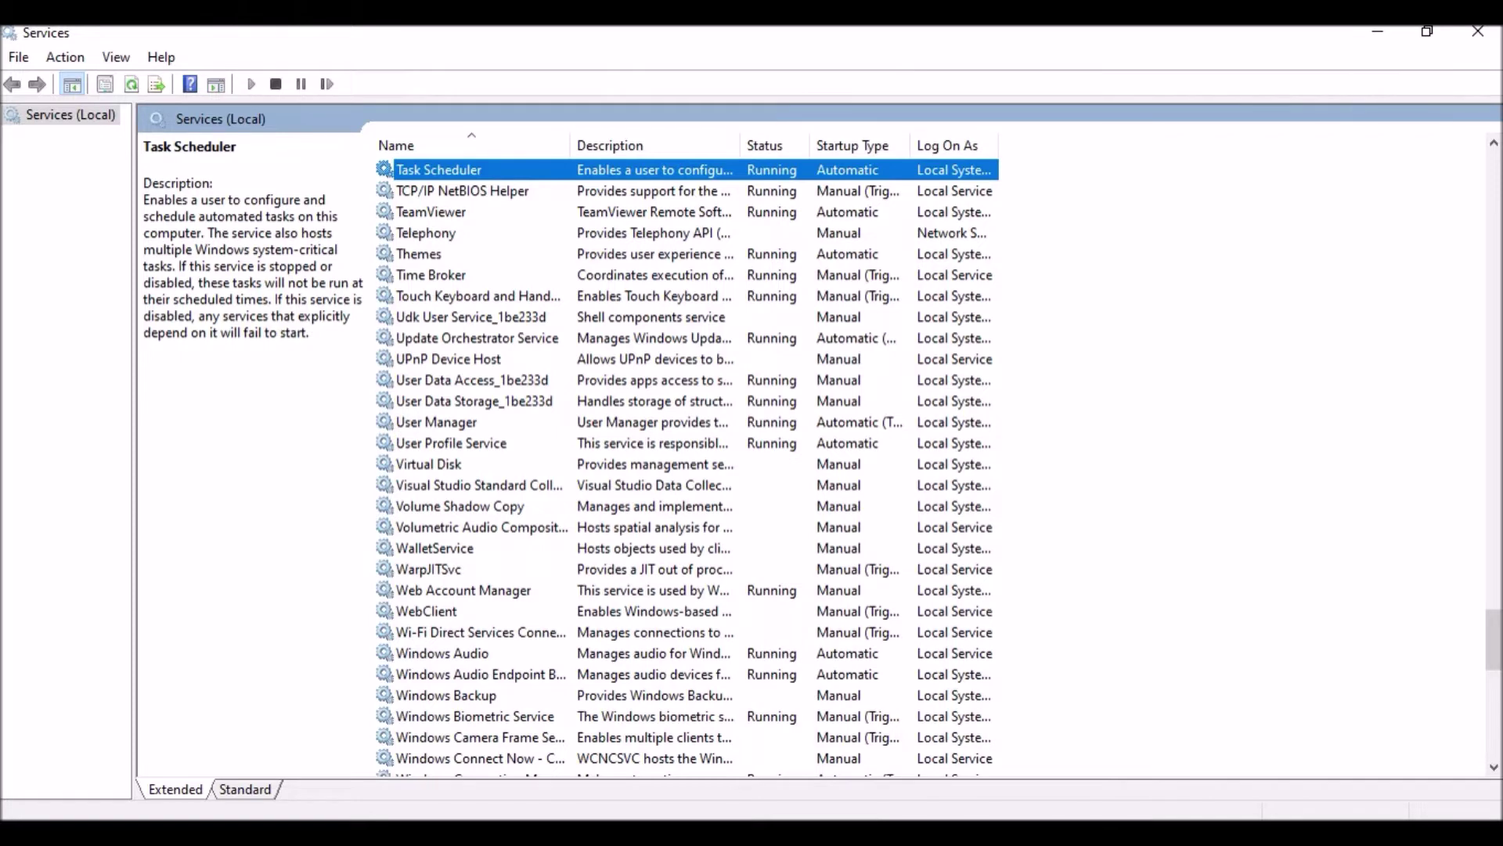
# - Bring up Registry Editor at the Schedule service key, whose Start value is 2
pyautogui.click(943, 752)
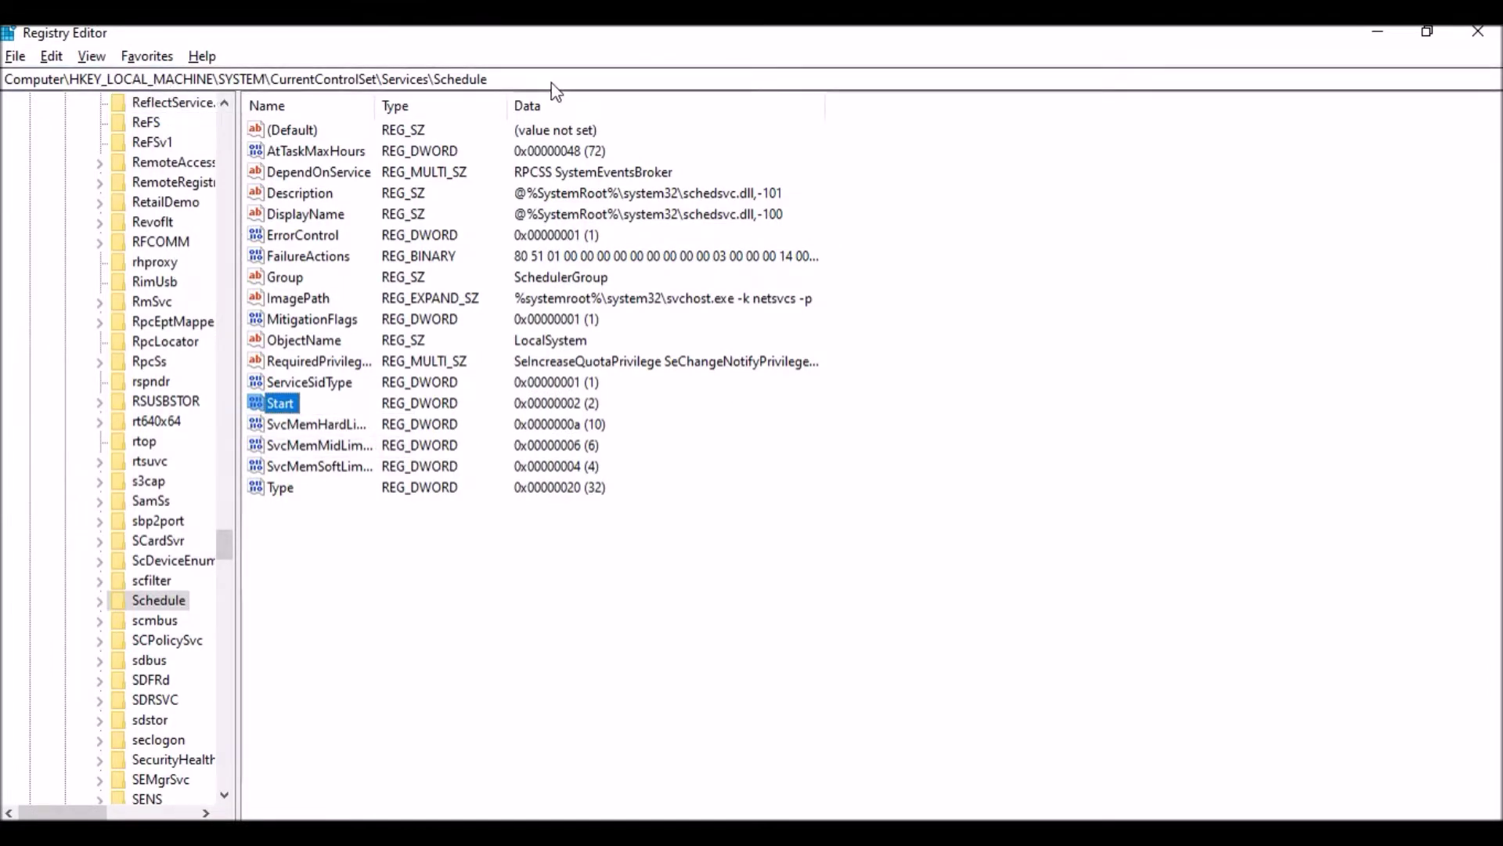
pyautogui.moveTo(551, 83); pyautogui.dragTo(156, 70)
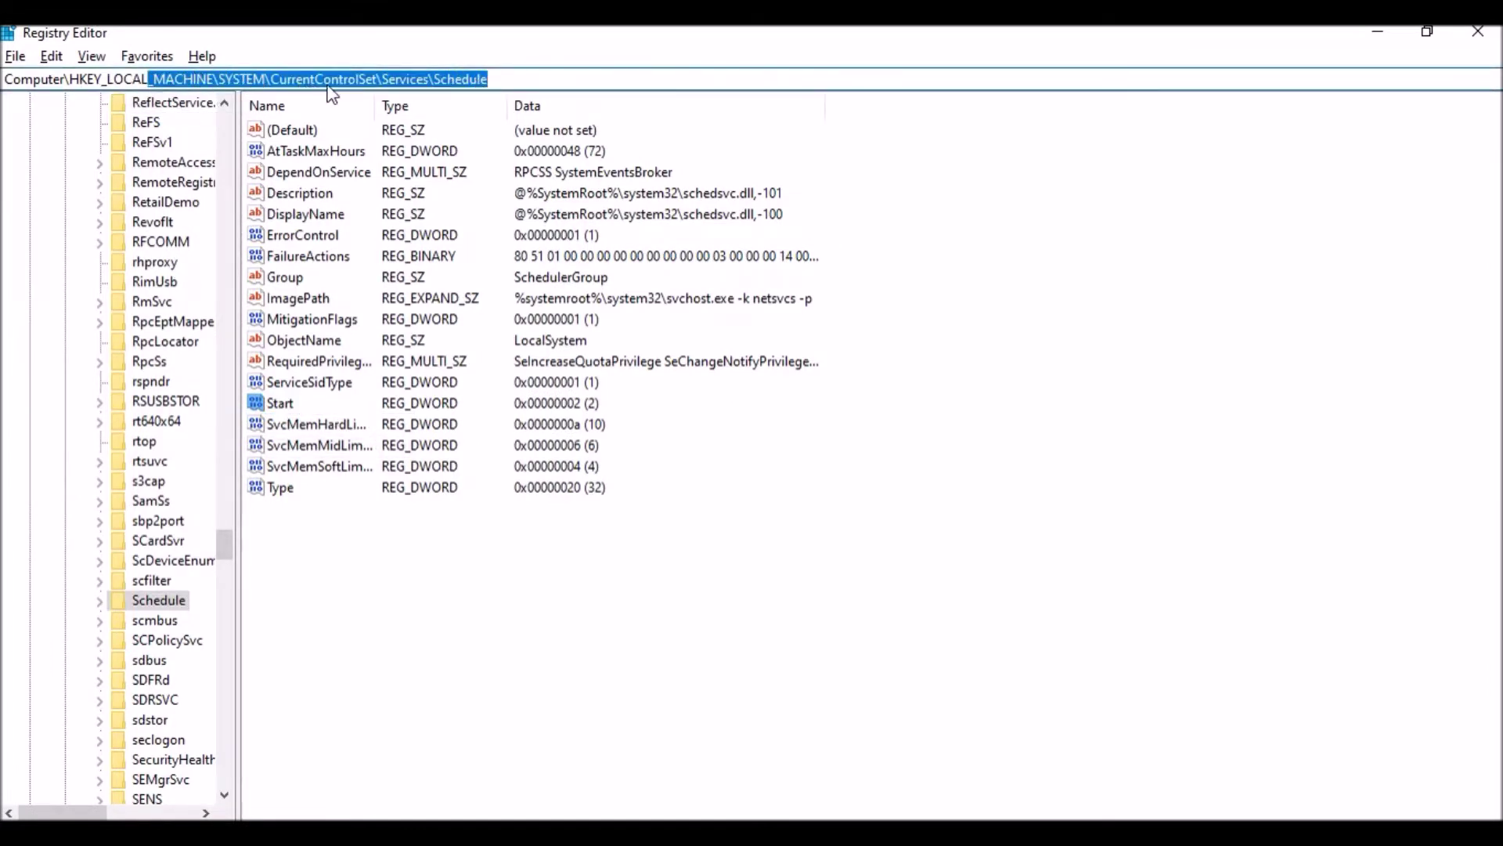
pyautogui.moveTo(506, 84); pyautogui.dragTo(5, 93)
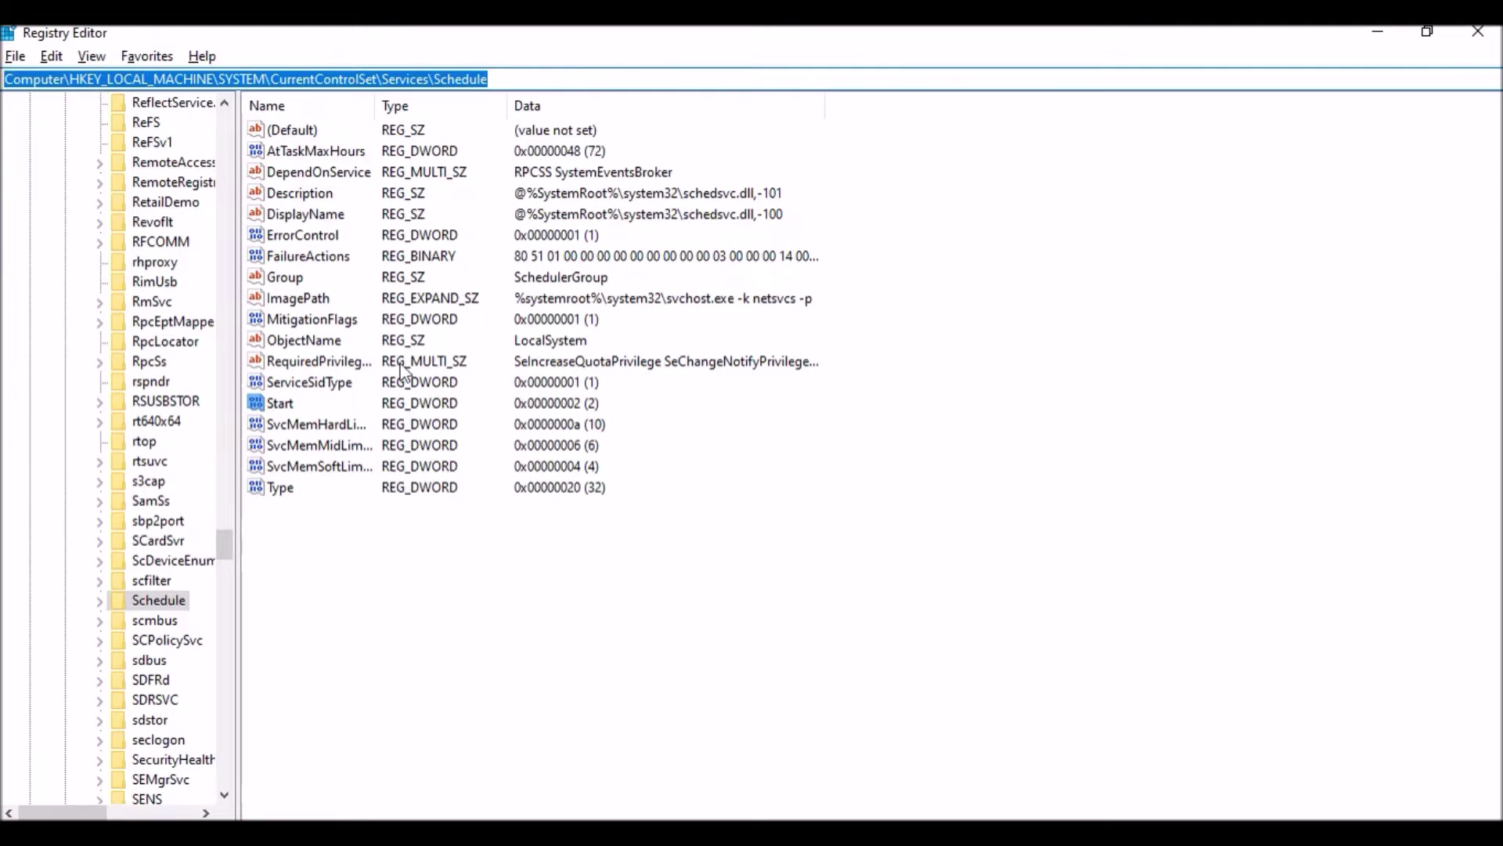
pyautogui.click(287, 411)
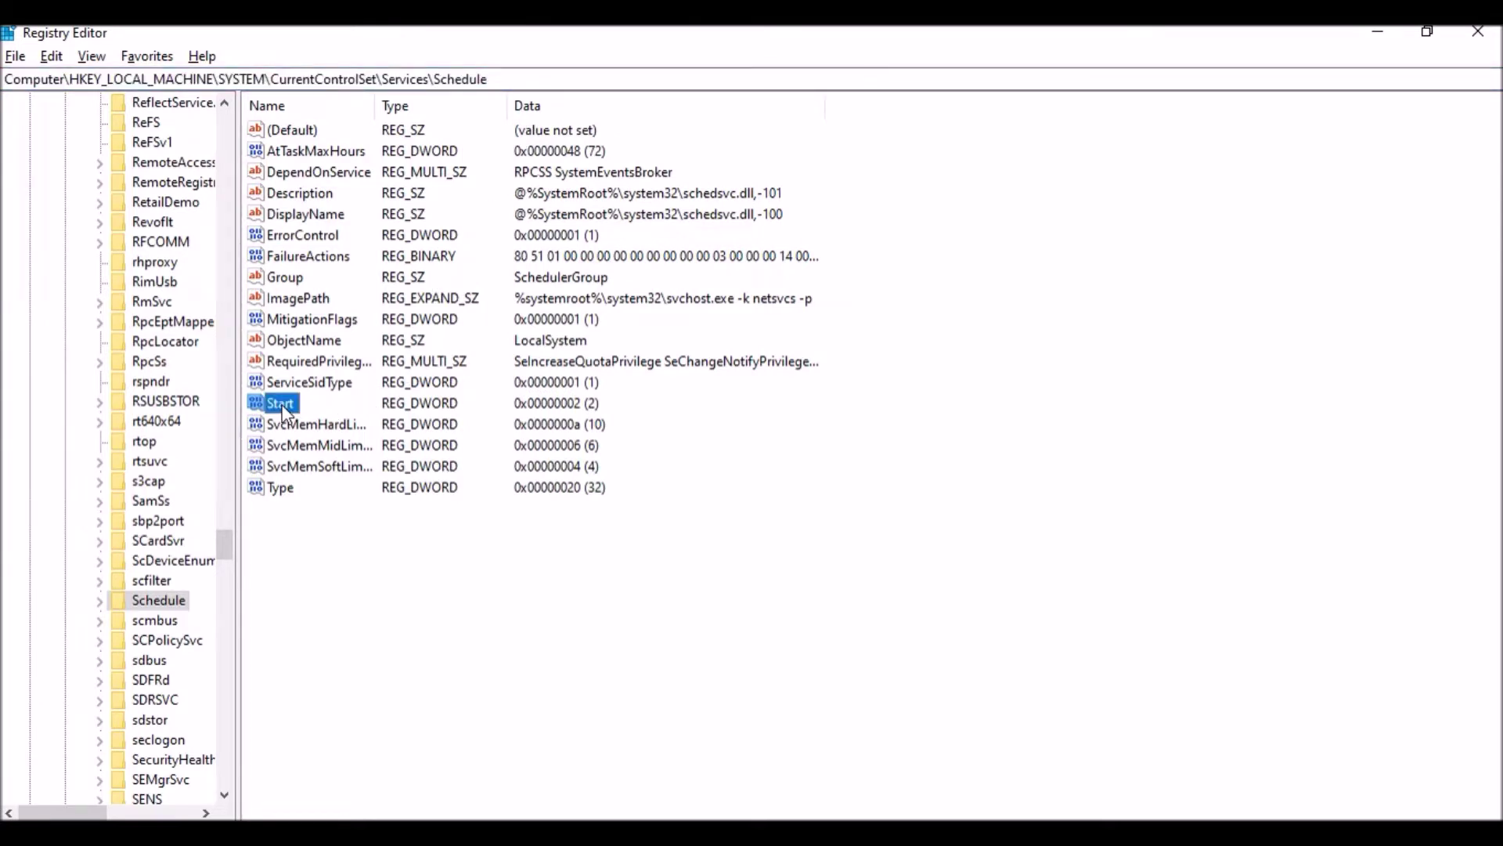
pyautogui.doubleClick(287, 408)
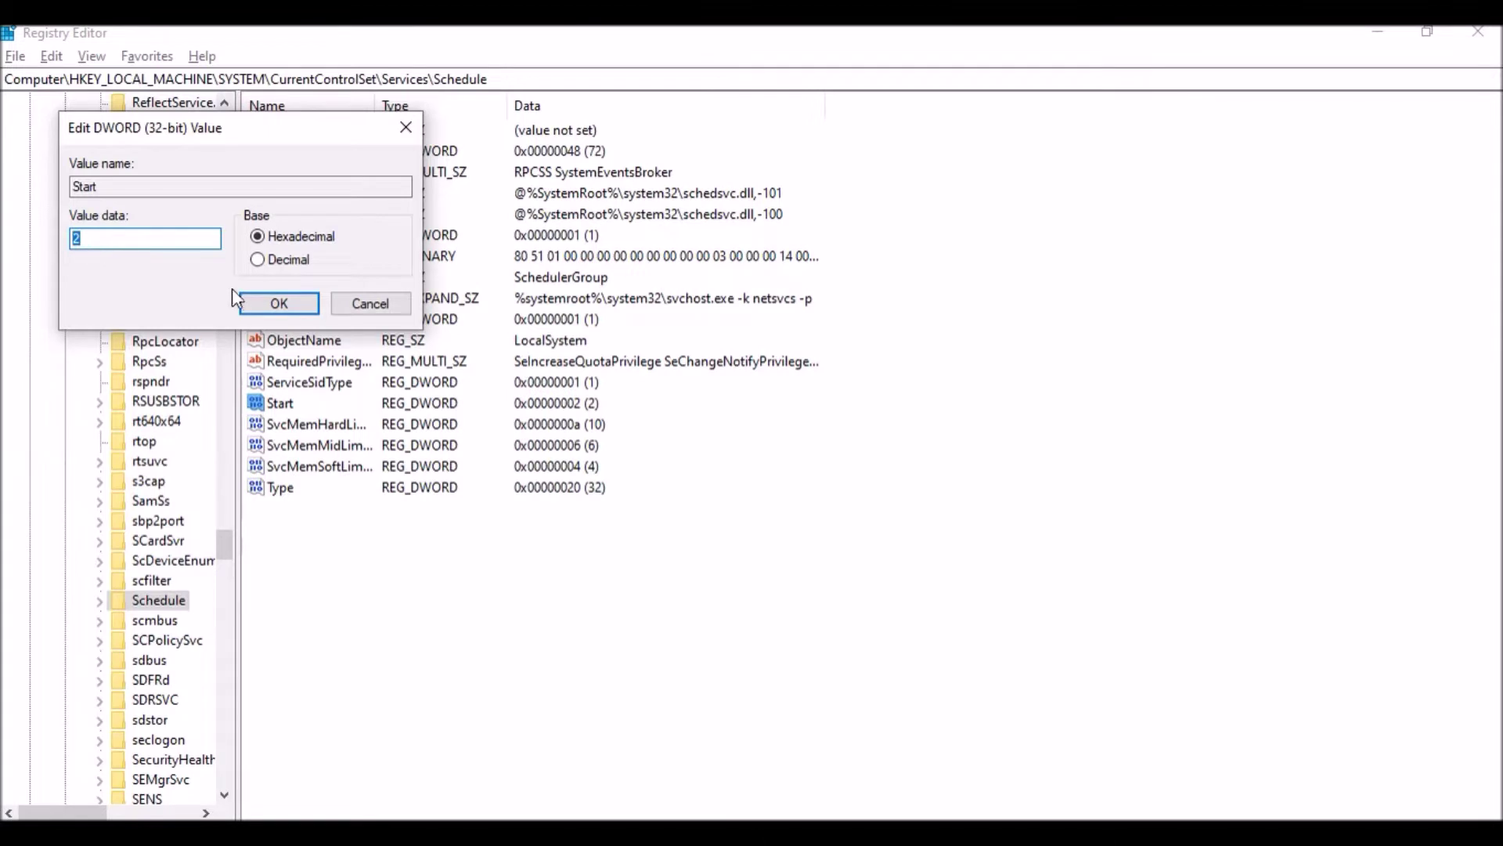
pyautogui.click(279, 303)
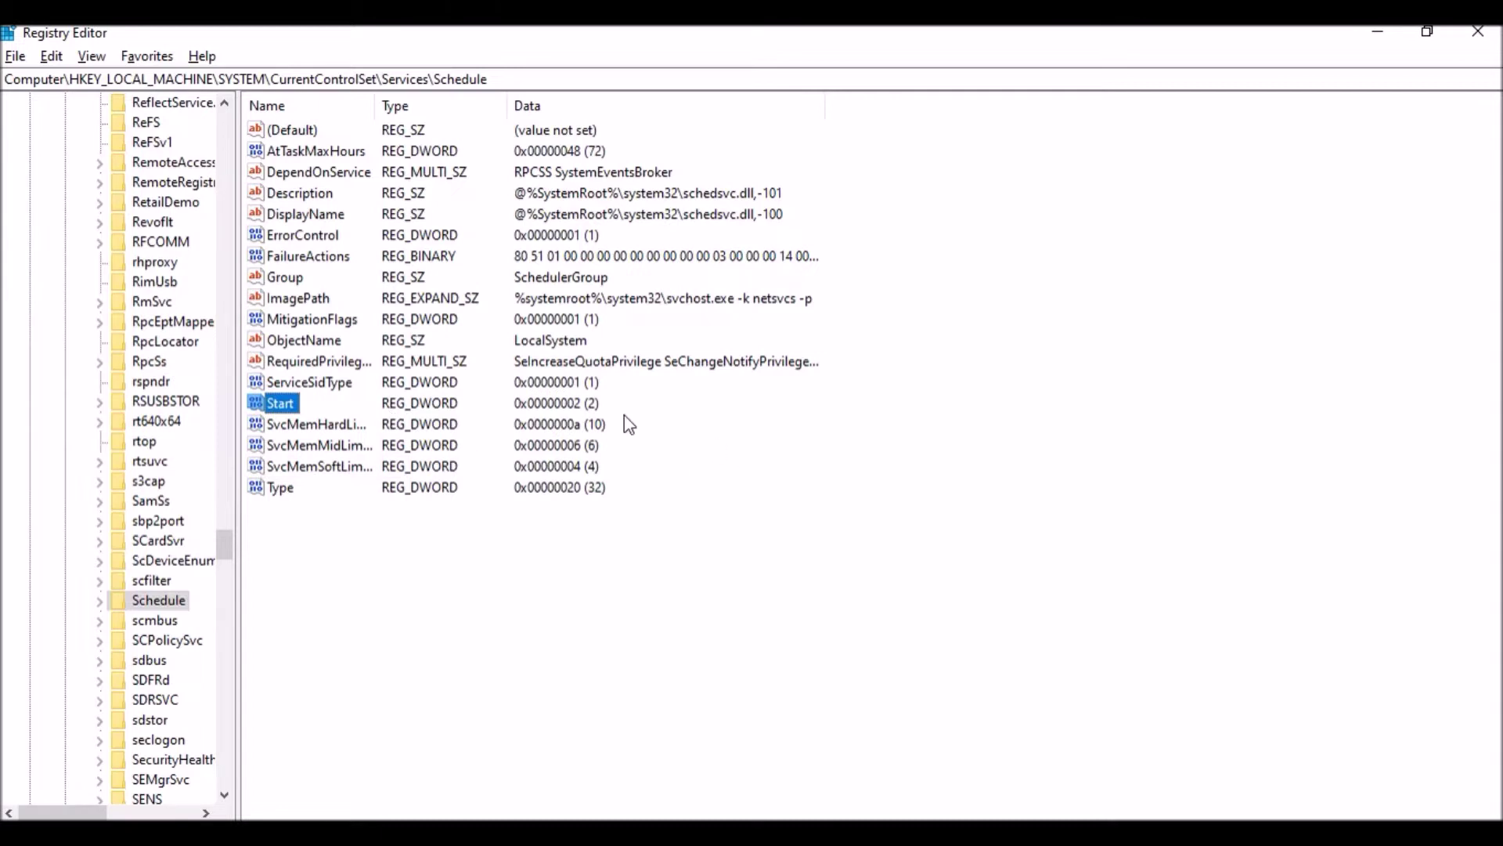
pyautogui.doubleClick(290, 403)
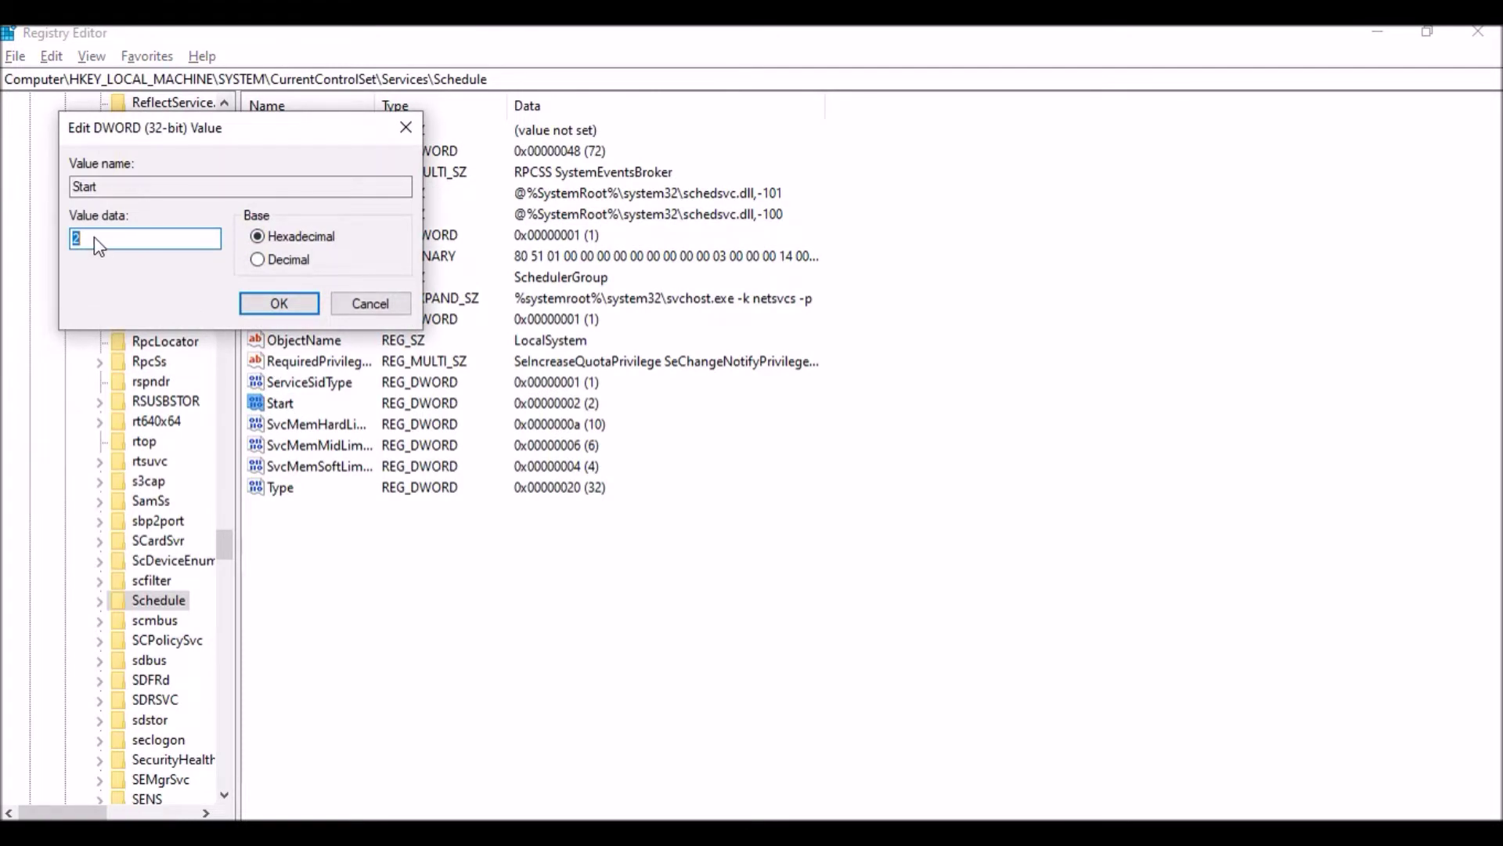
pyautogui.click(275, 304)
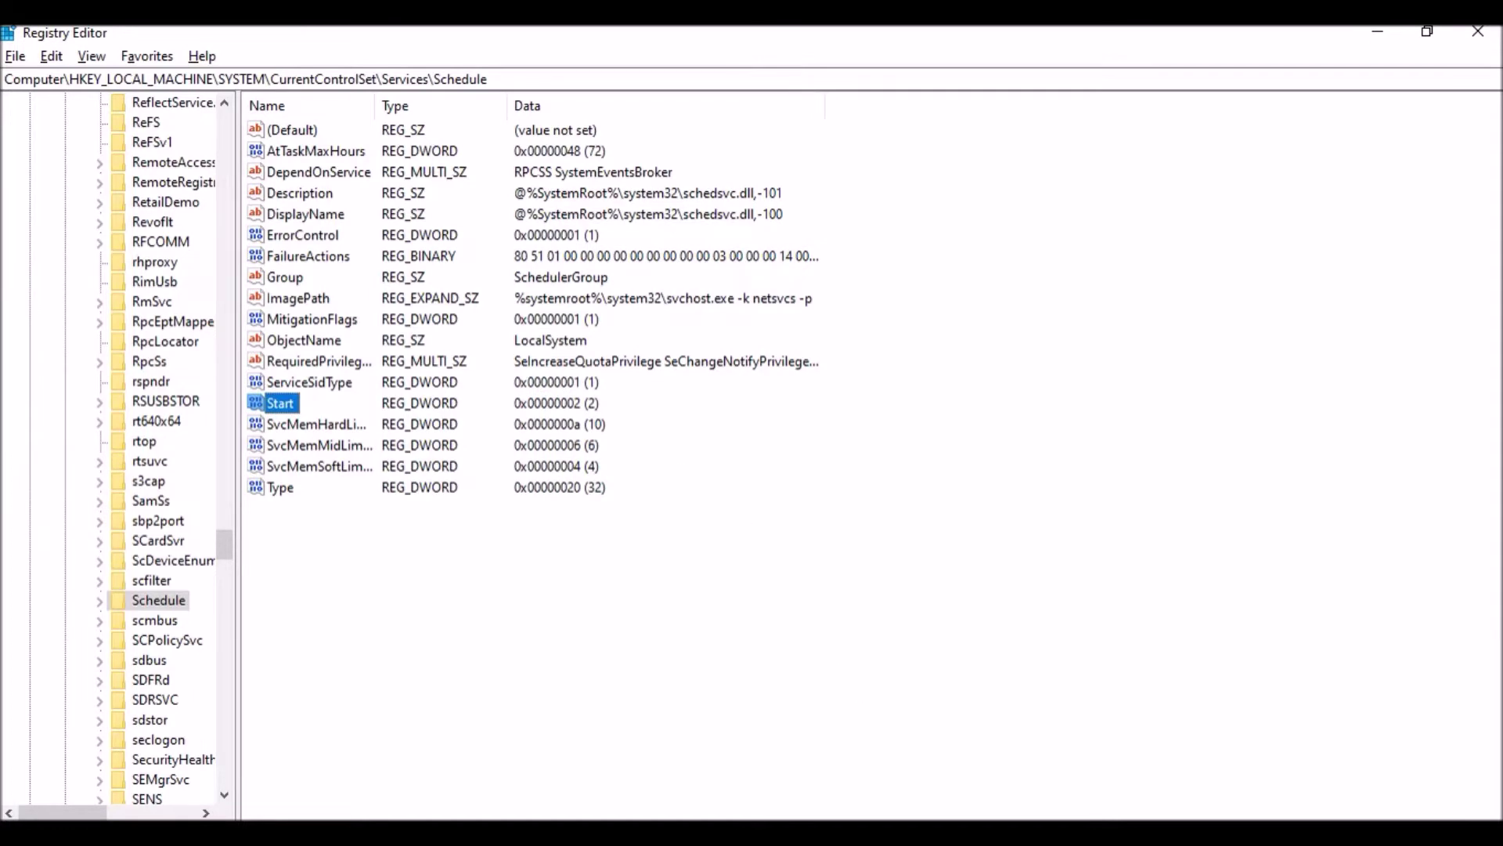
# - Close the leftover tkinter window and open tkintermsg.py with Edit with IDLE
pyautogui.click(689, 834)
pyautogui.moveTo(783, 834)
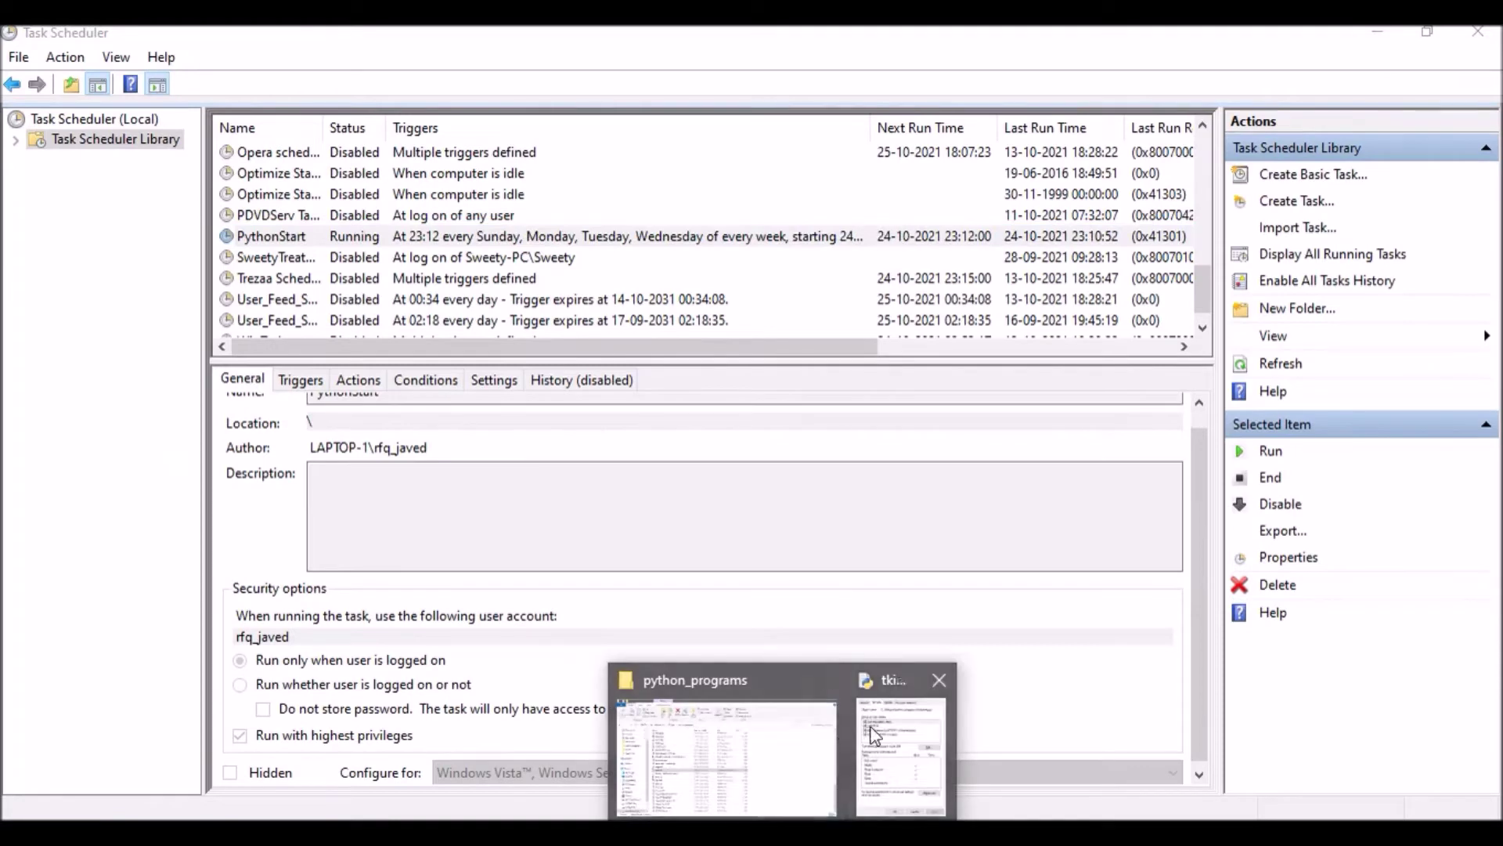
pyautogui.click(939, 679)
pyautogui.click(763, 775)
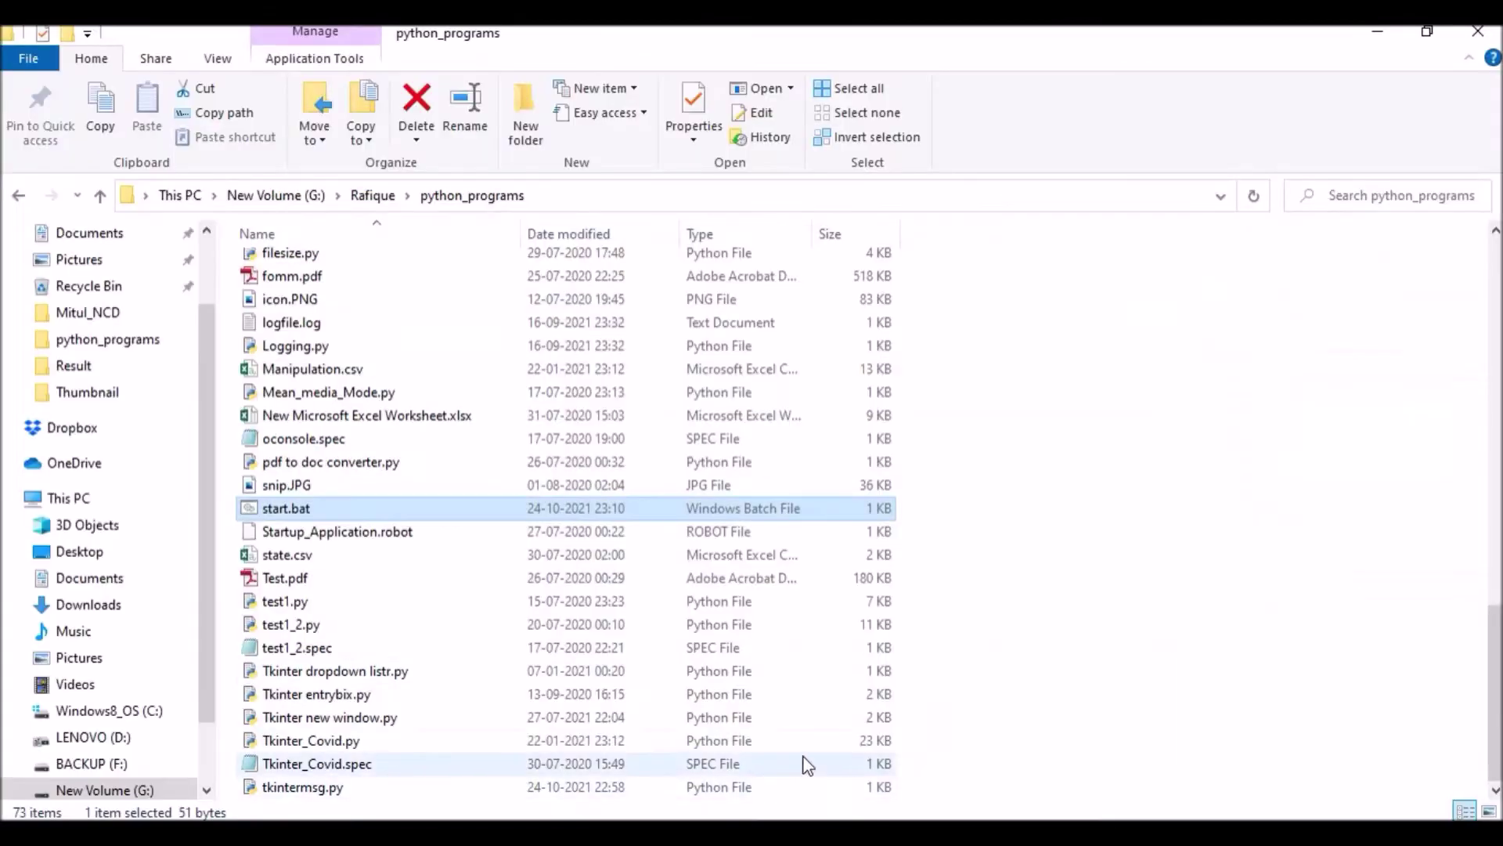
pyautogui.rightClick(315, 787)
pyautogui.moveTo(487, 101)
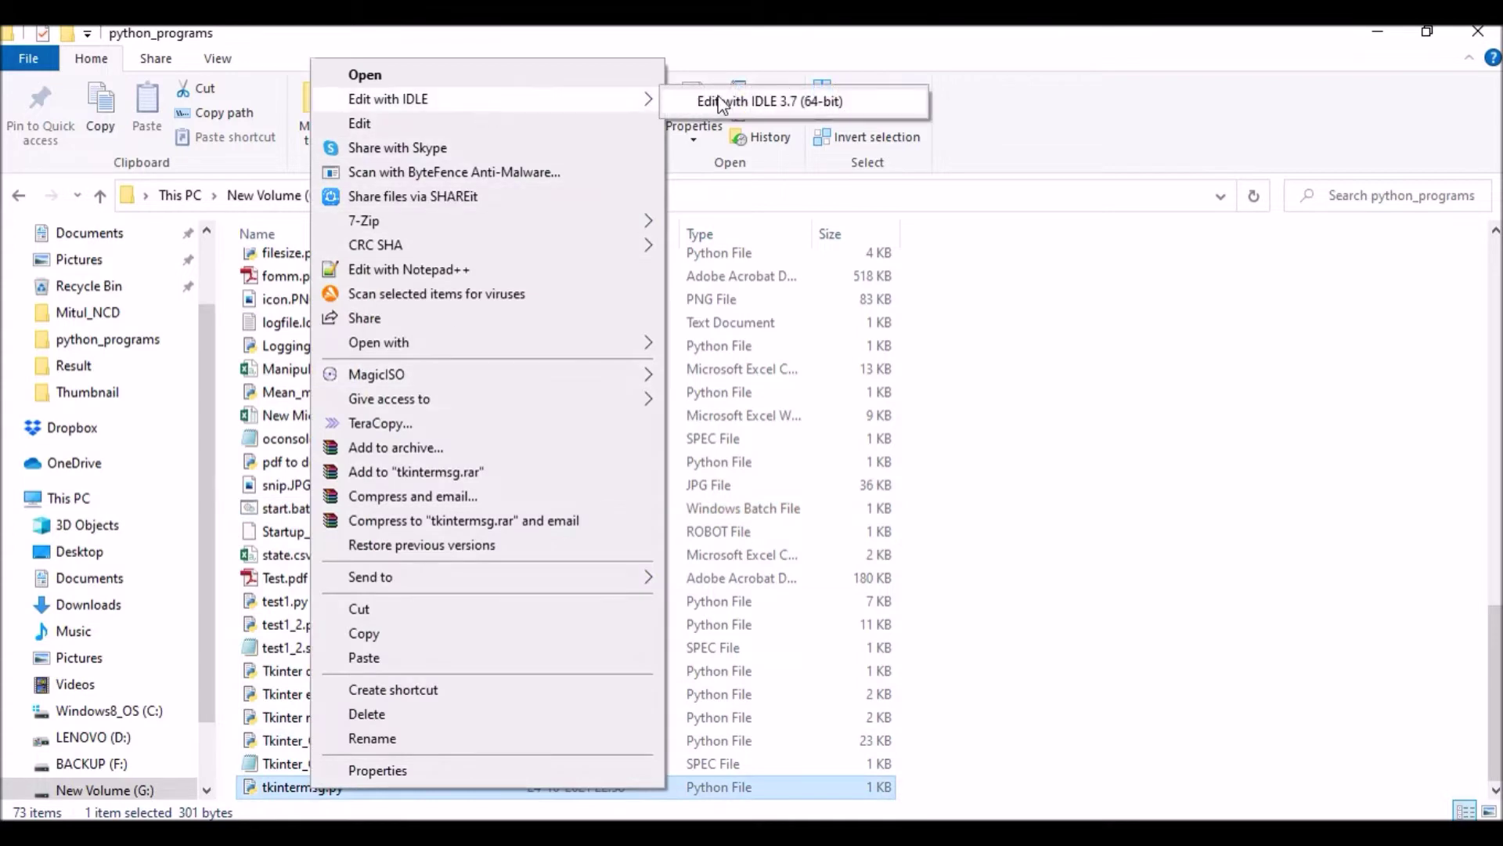
pyautogui.click(716, 104)
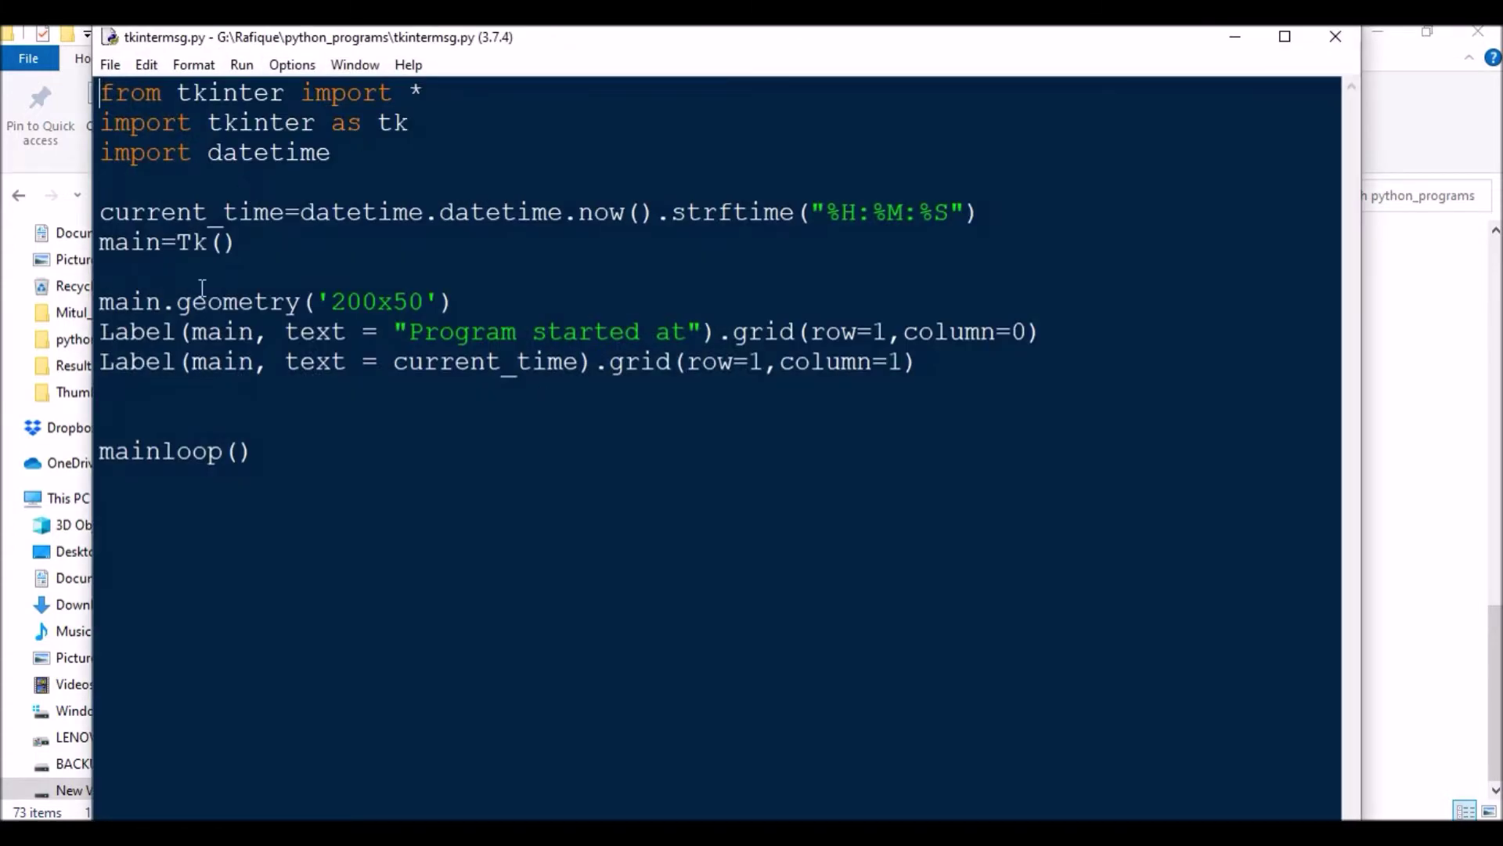
# - Run tkintermsg.py so its window reads 'Program started at 23:24:18', then close it
pyautogui.moveTo(130, 332); pyautogui.dragTo(922, 366)
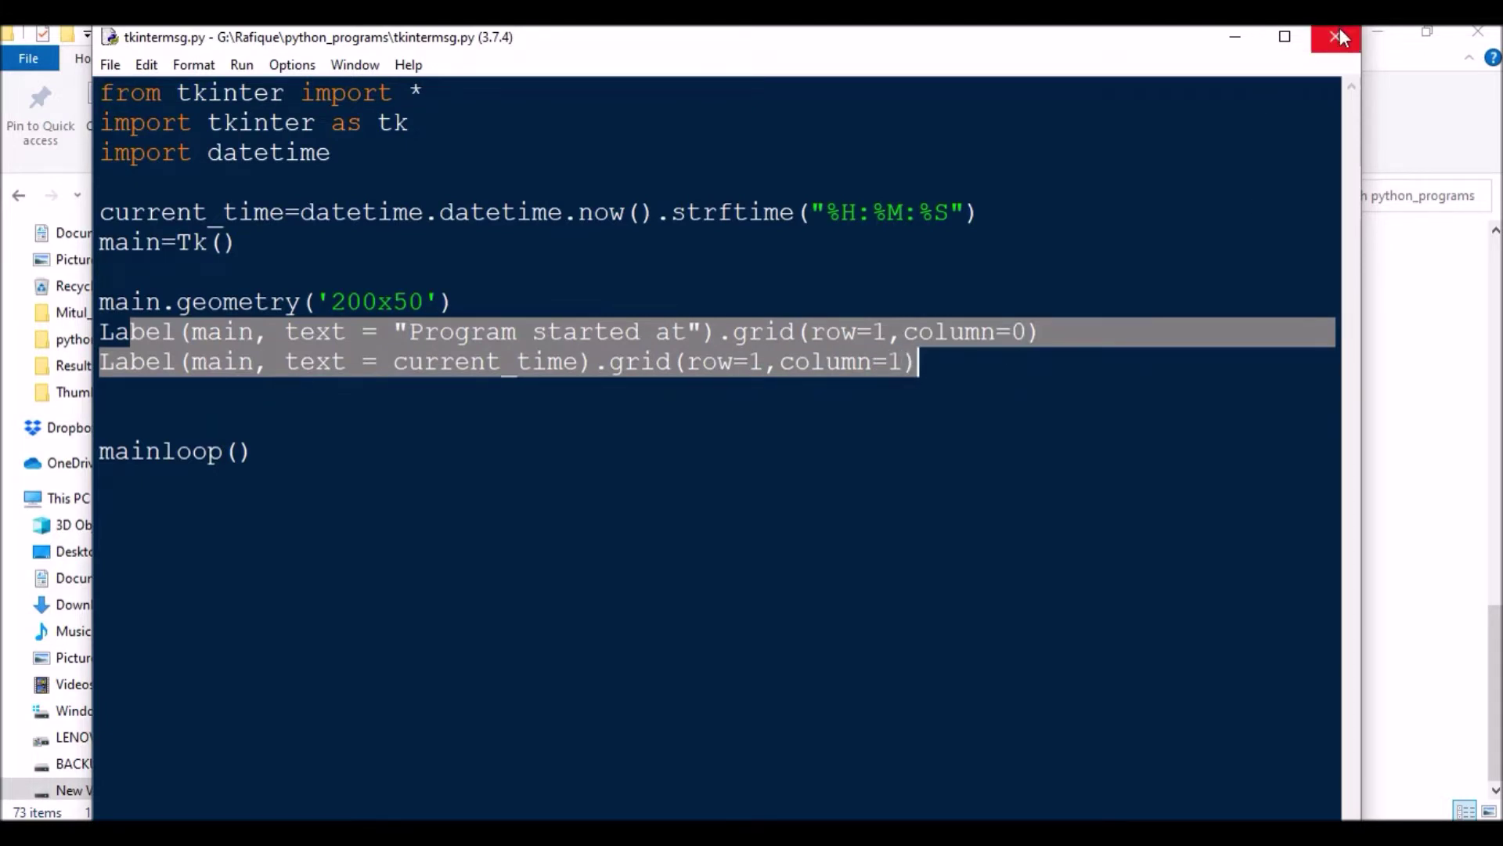
pyautogui.click(242, 65)
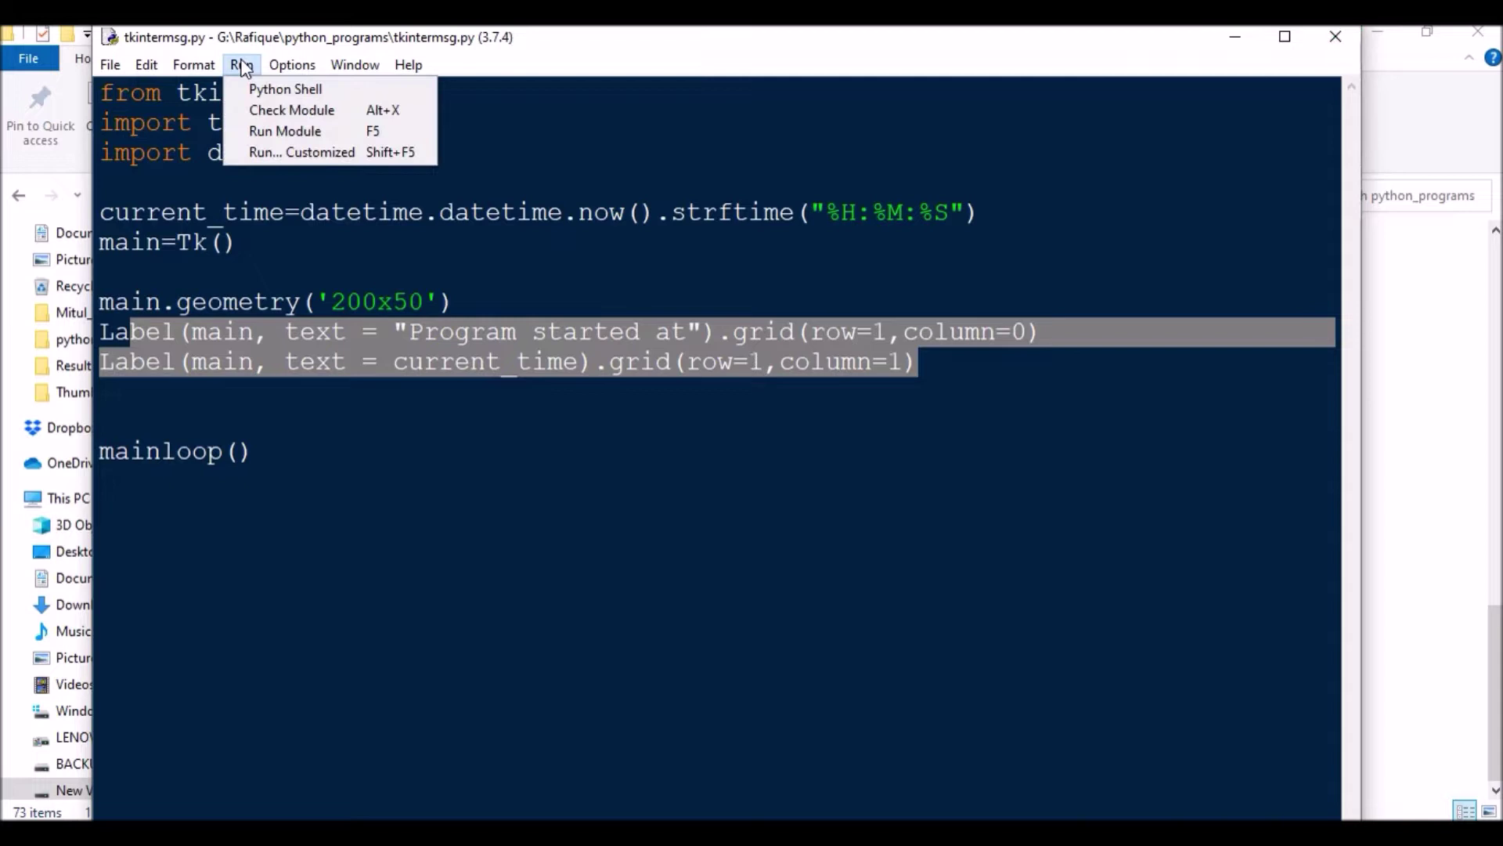
pyautogui.click(270, 131)
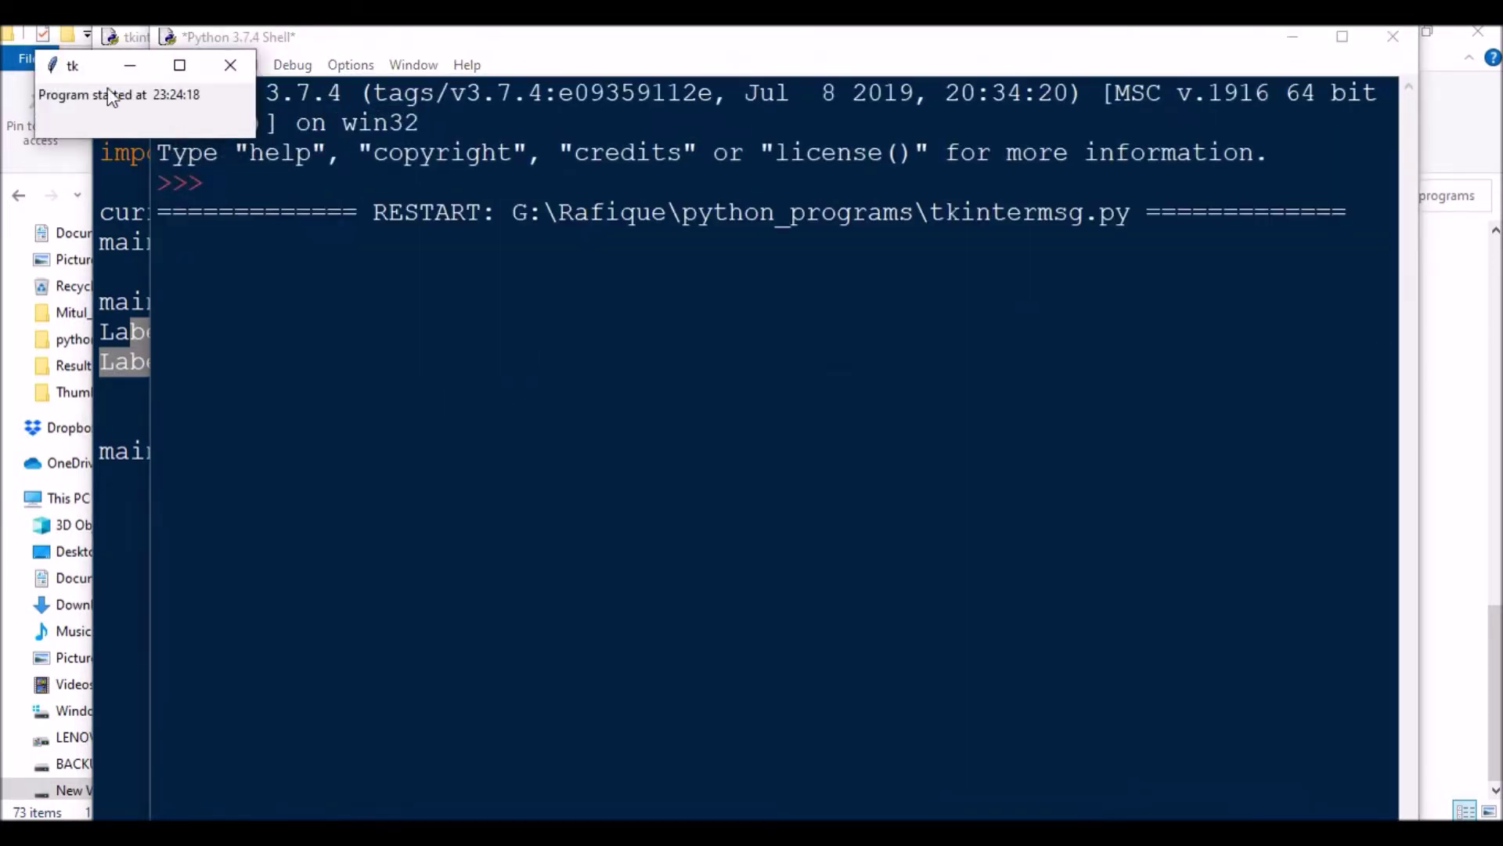
pyautogui.moveTo(66, 70); pyautogui.dragTo(427, 228)
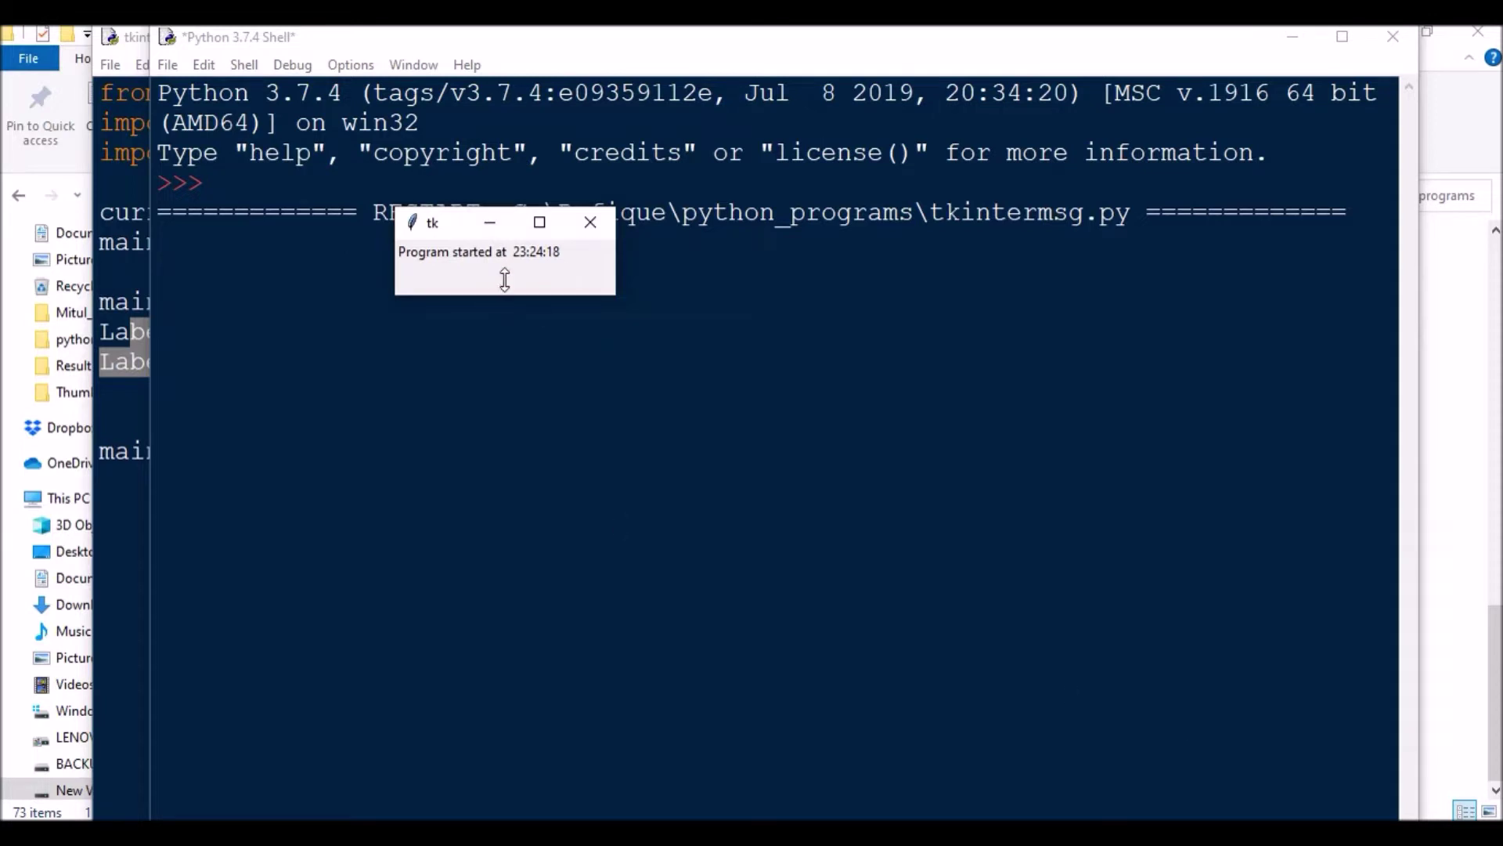
pyautogui.click(591, 222)
# - Close IDLE and view start.bat in Notepad, checking its script path line
pyautogui.click(1393, 36)
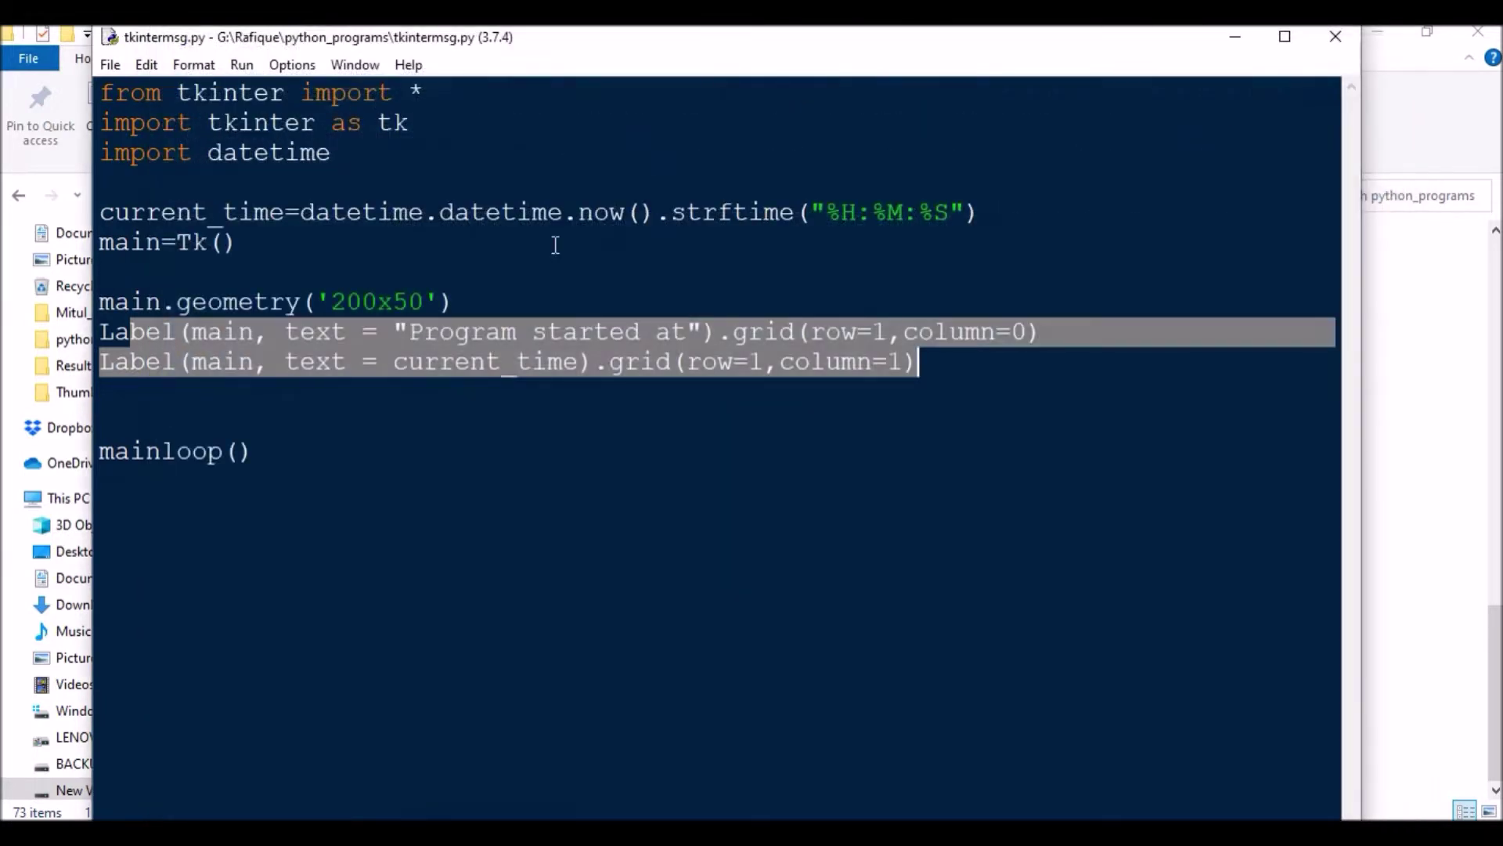
pyautogui.click(1336, 36)
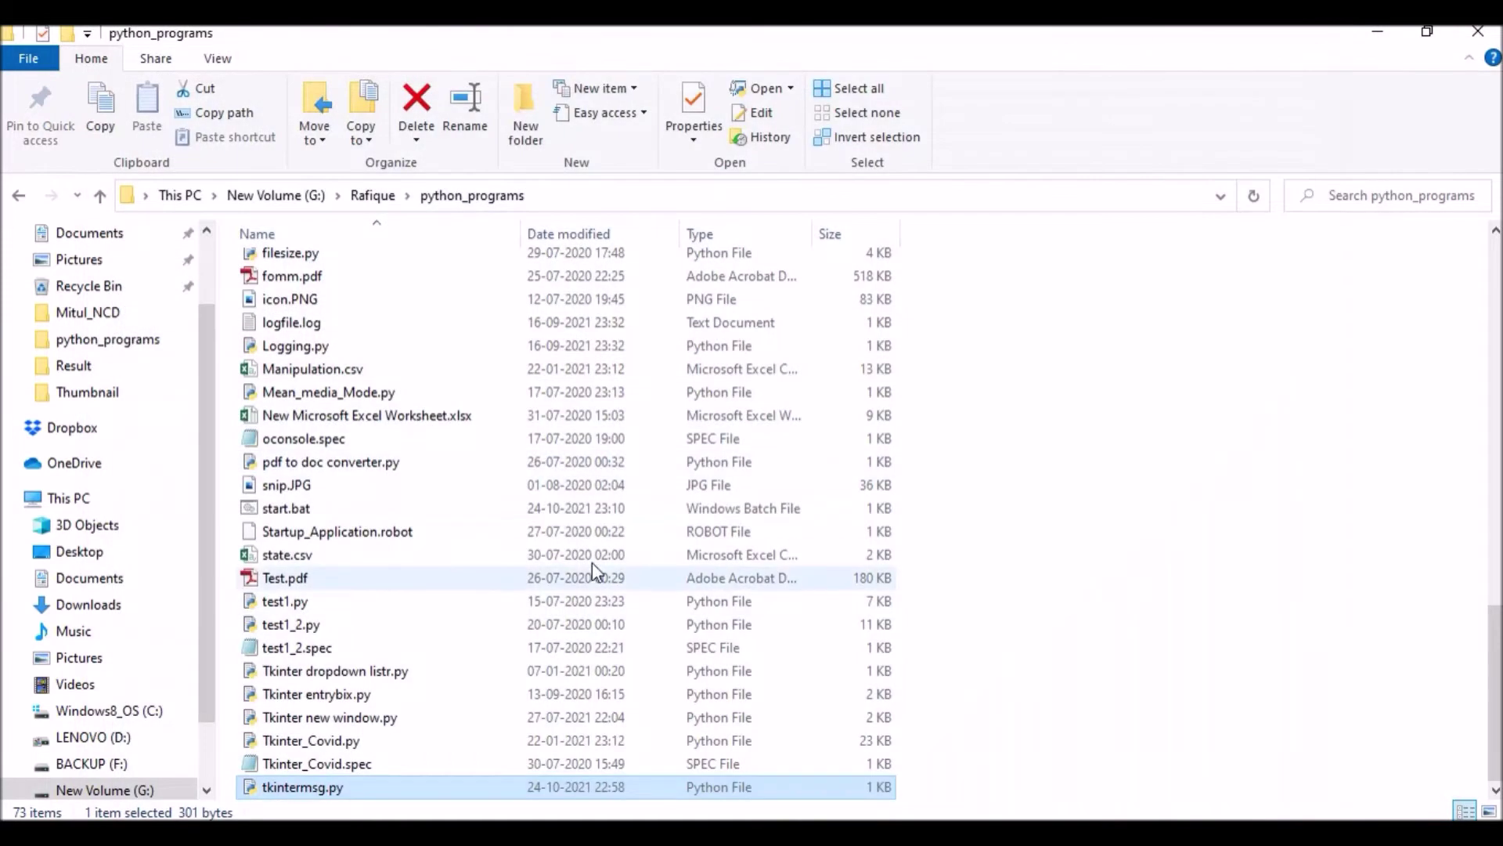
pyautogui.click(304, 510)
pyautogui.rightClick(304, 509)
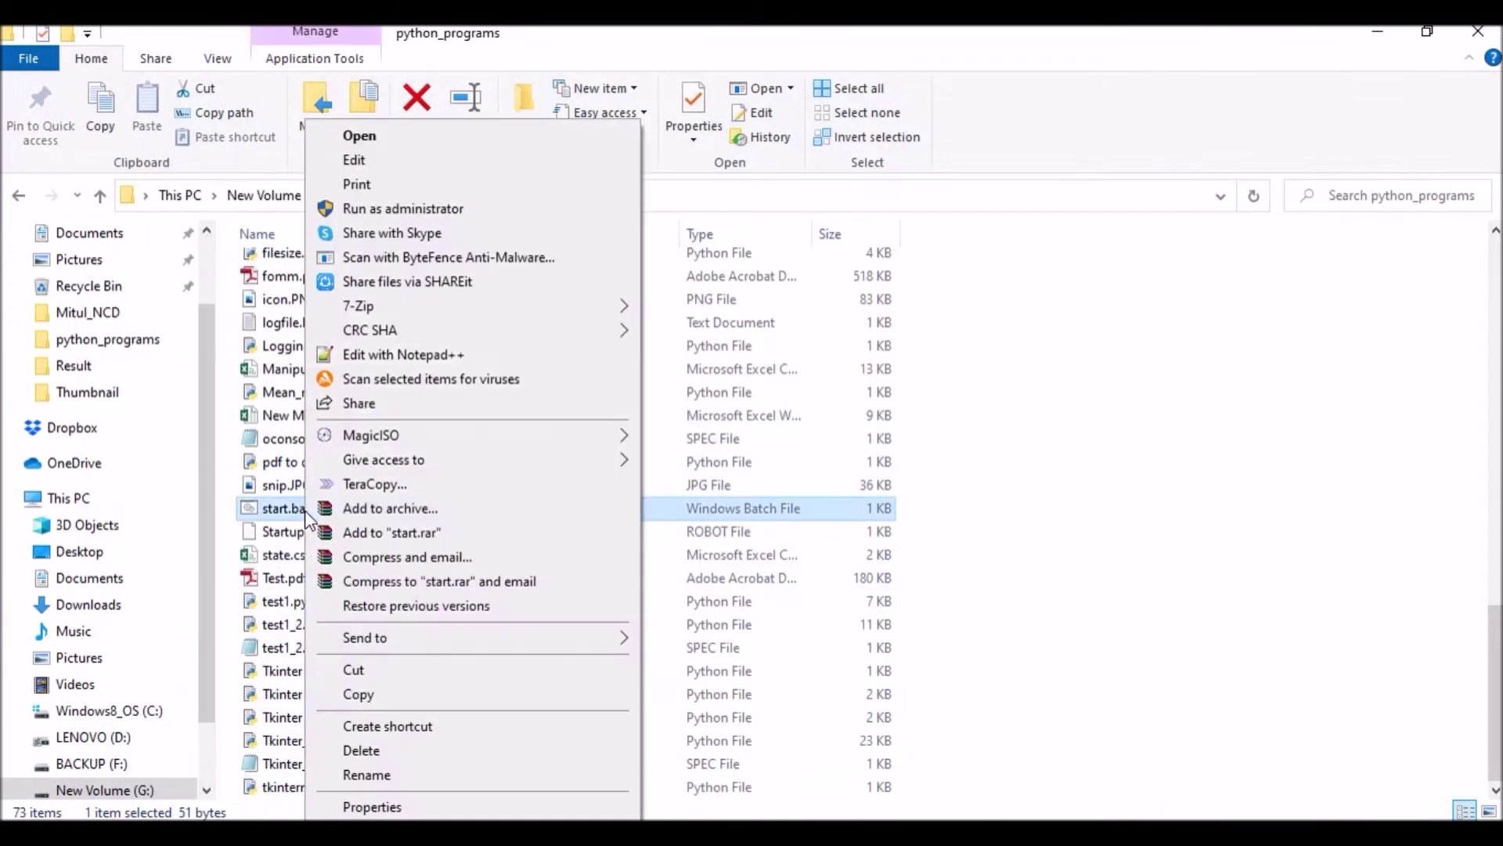
pyautogui.click(462, 160)
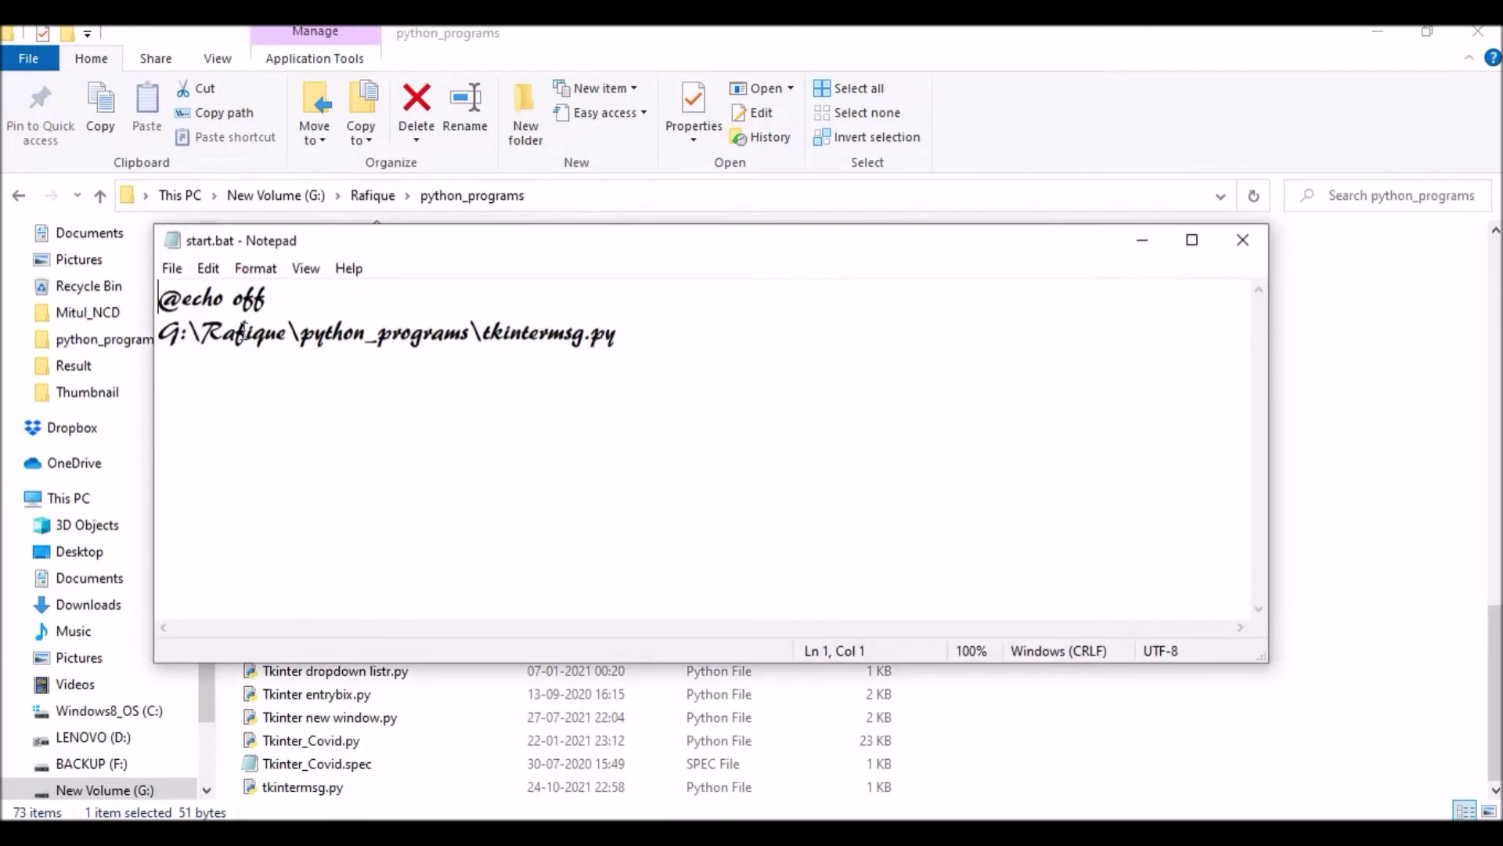
pyautogui.moveTo(172, 334)
pyautogui.mouseDown()
pyautogui.moveTo(711, 339)
pyautogui.moveTo(182, 334)
pyautogui.mouseUp()
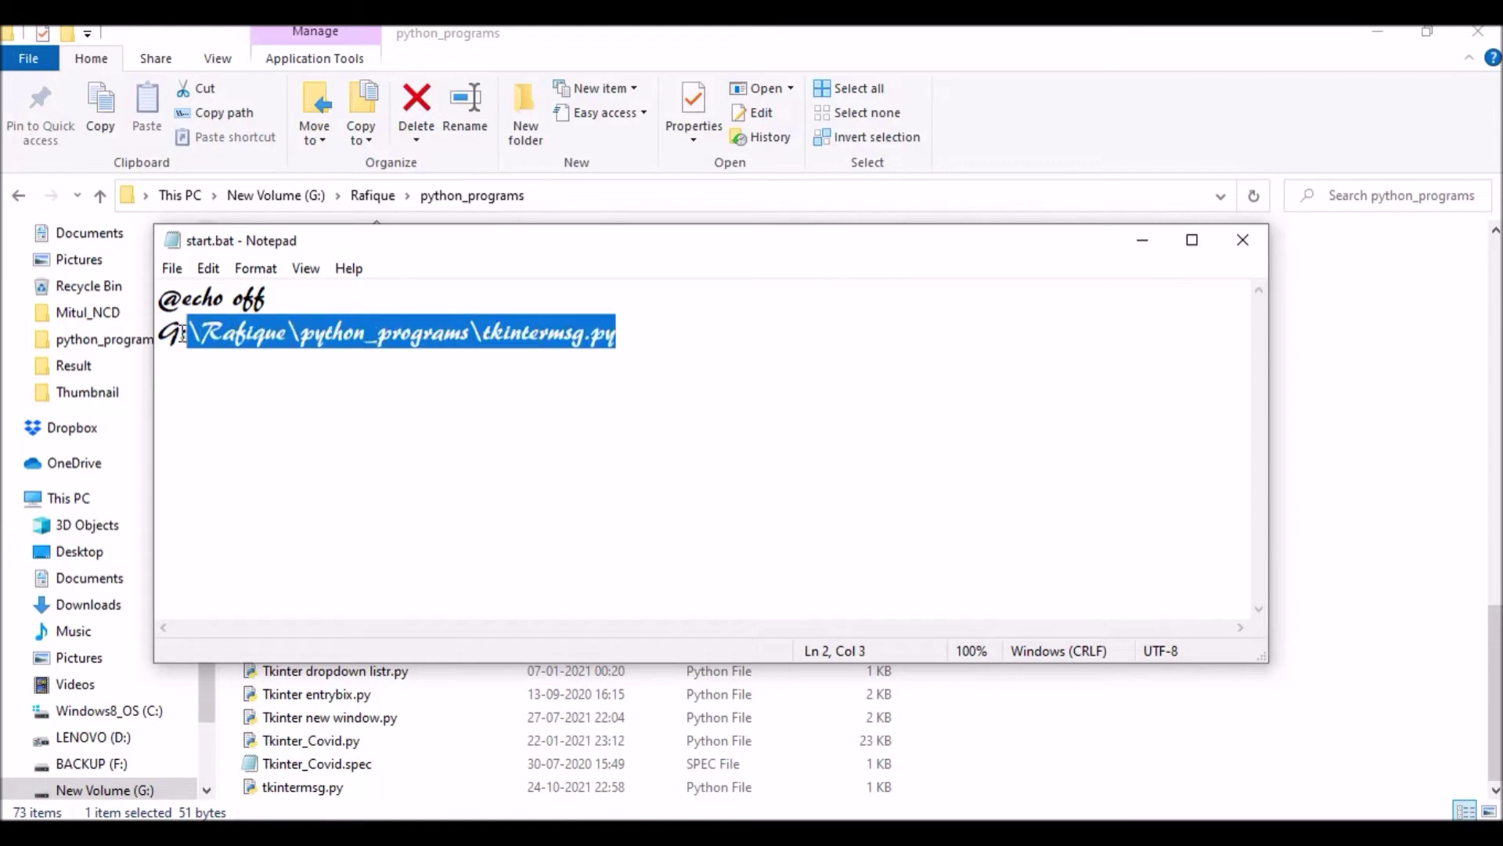
pyautogui.click(1243, 240)
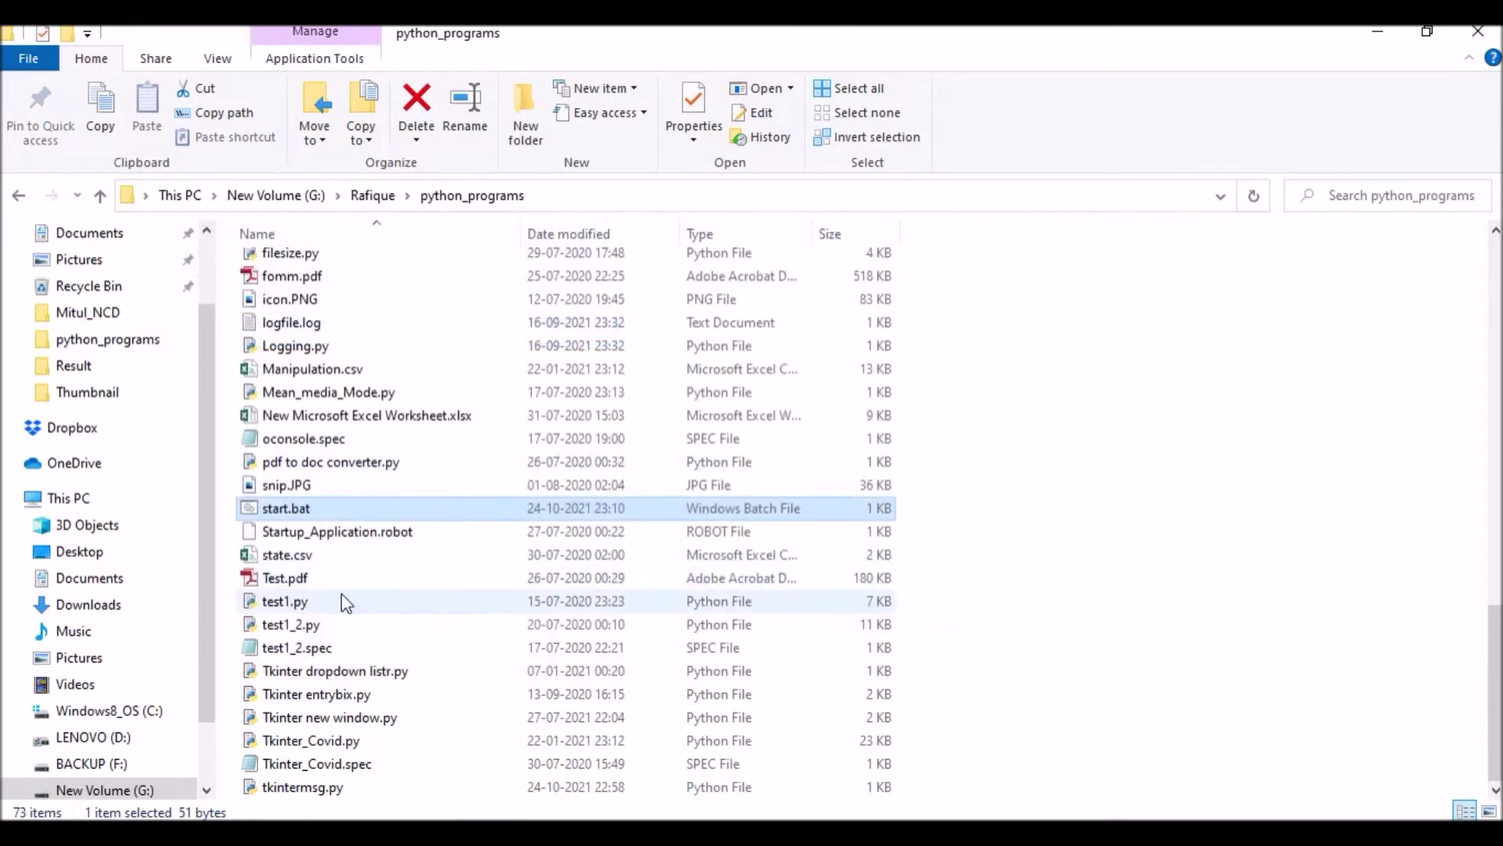
# - Run start.bat to launch the script, then view tkintermsg.py in Notepad
pyautogui.doubleClick(295, 516)
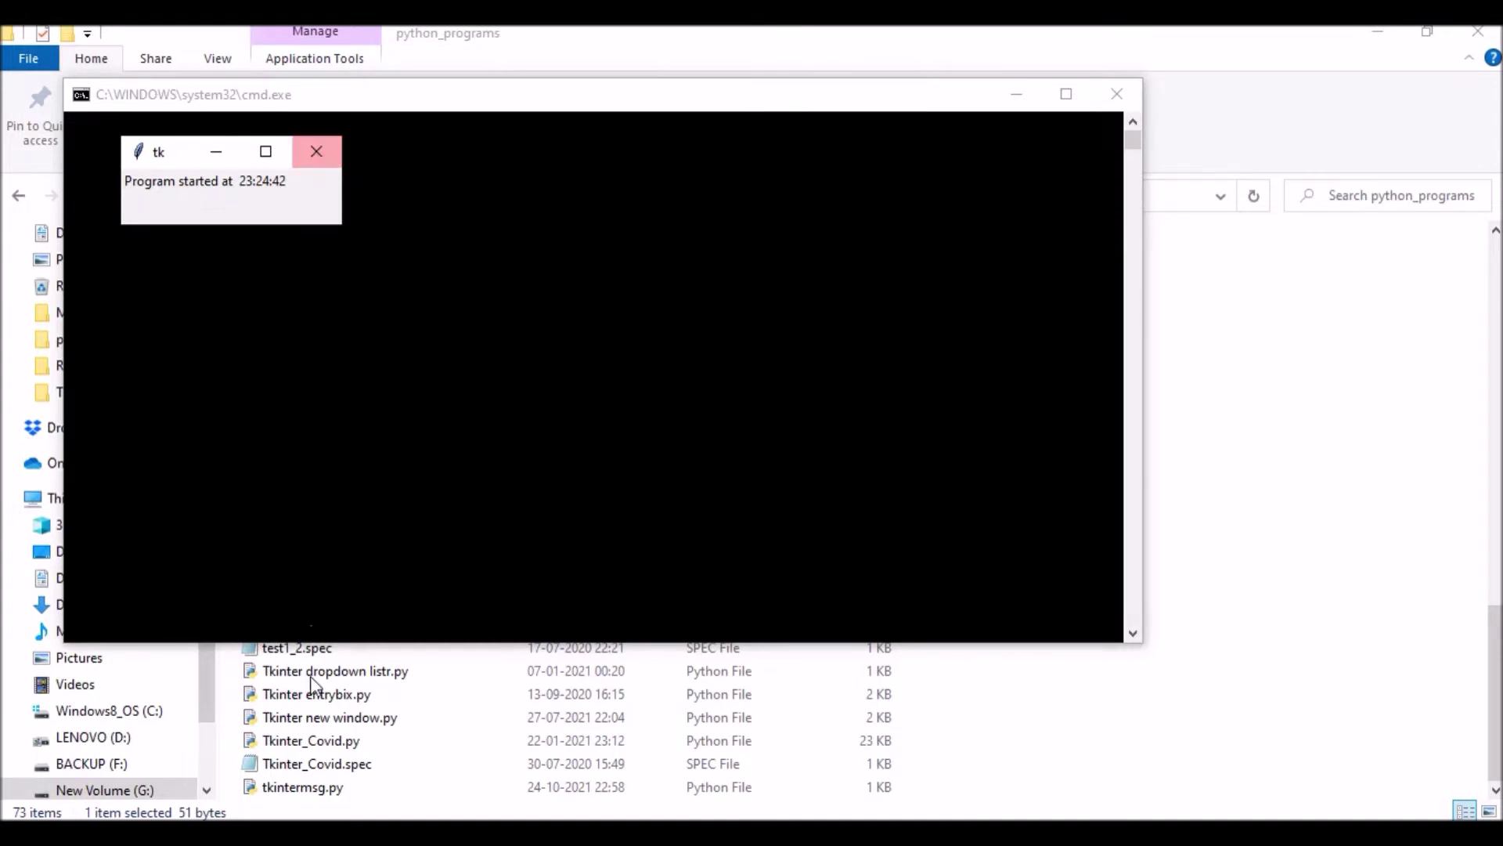
pyautogui.click(306, 788)
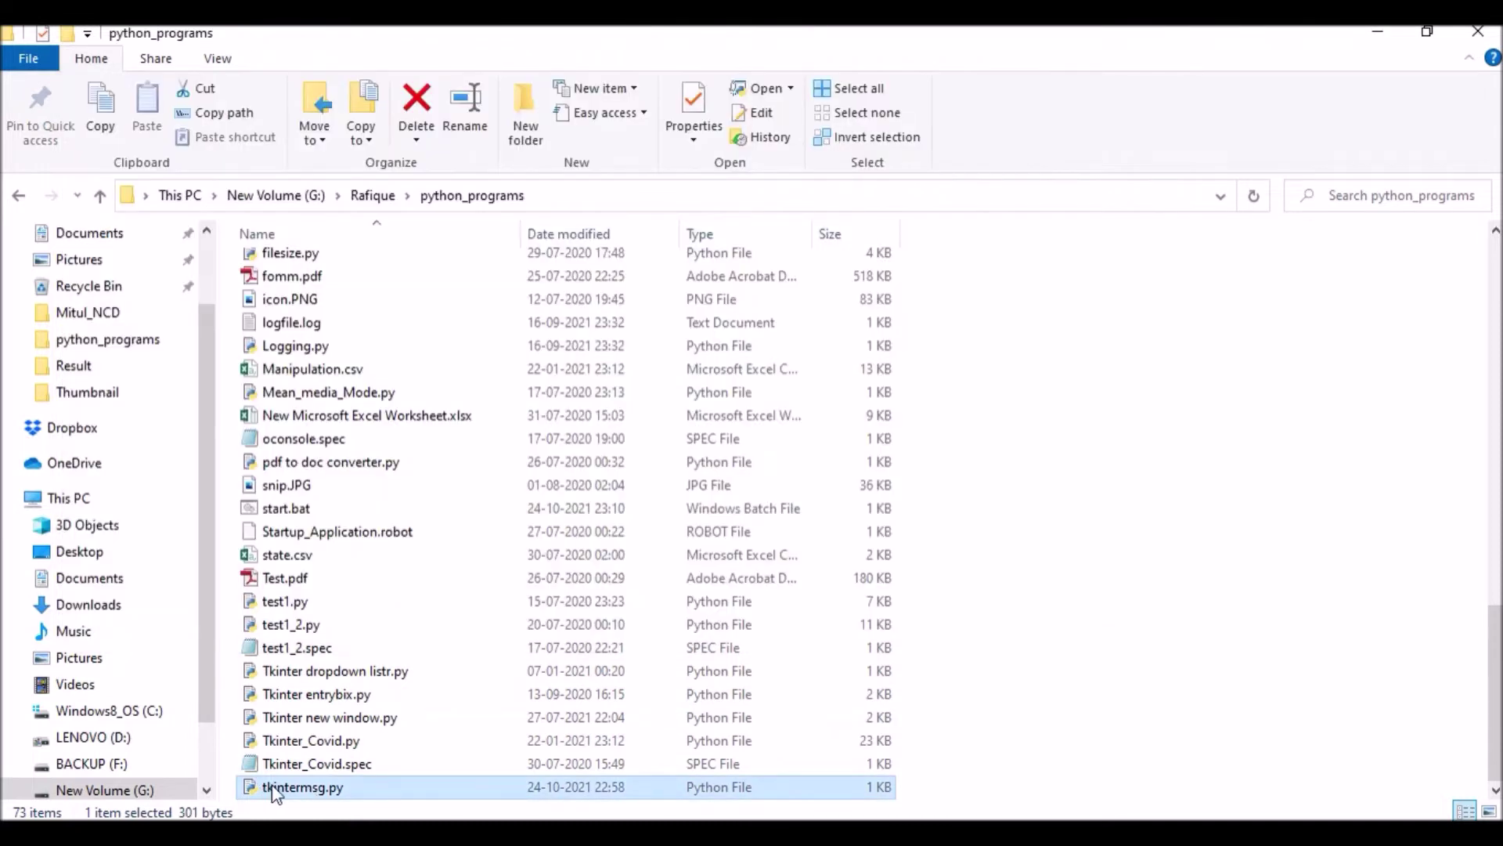
pyautogui.rightClick(272, 791)
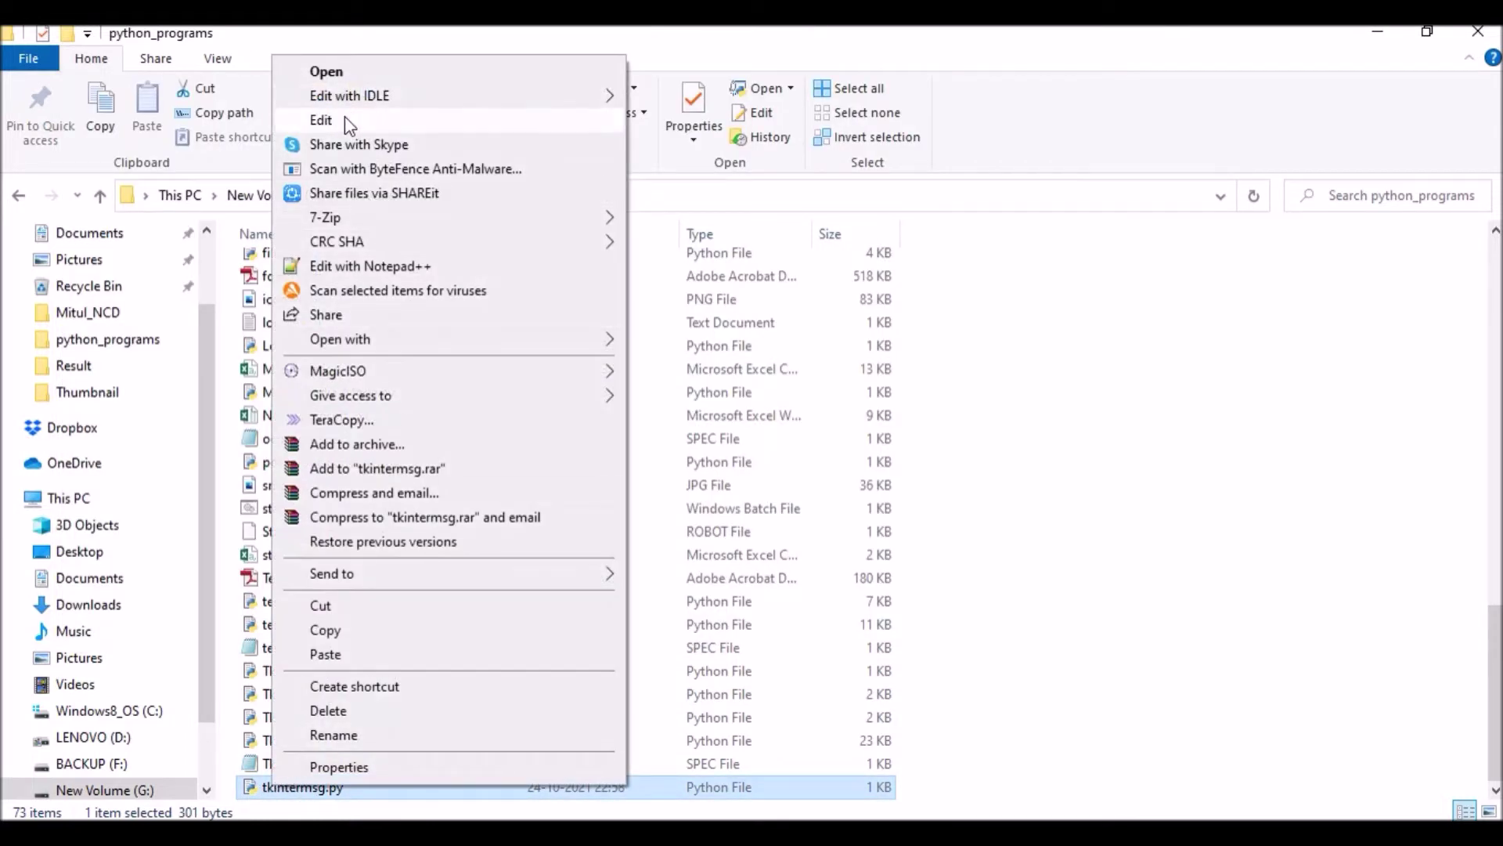
pyautogui.click(345, 118)
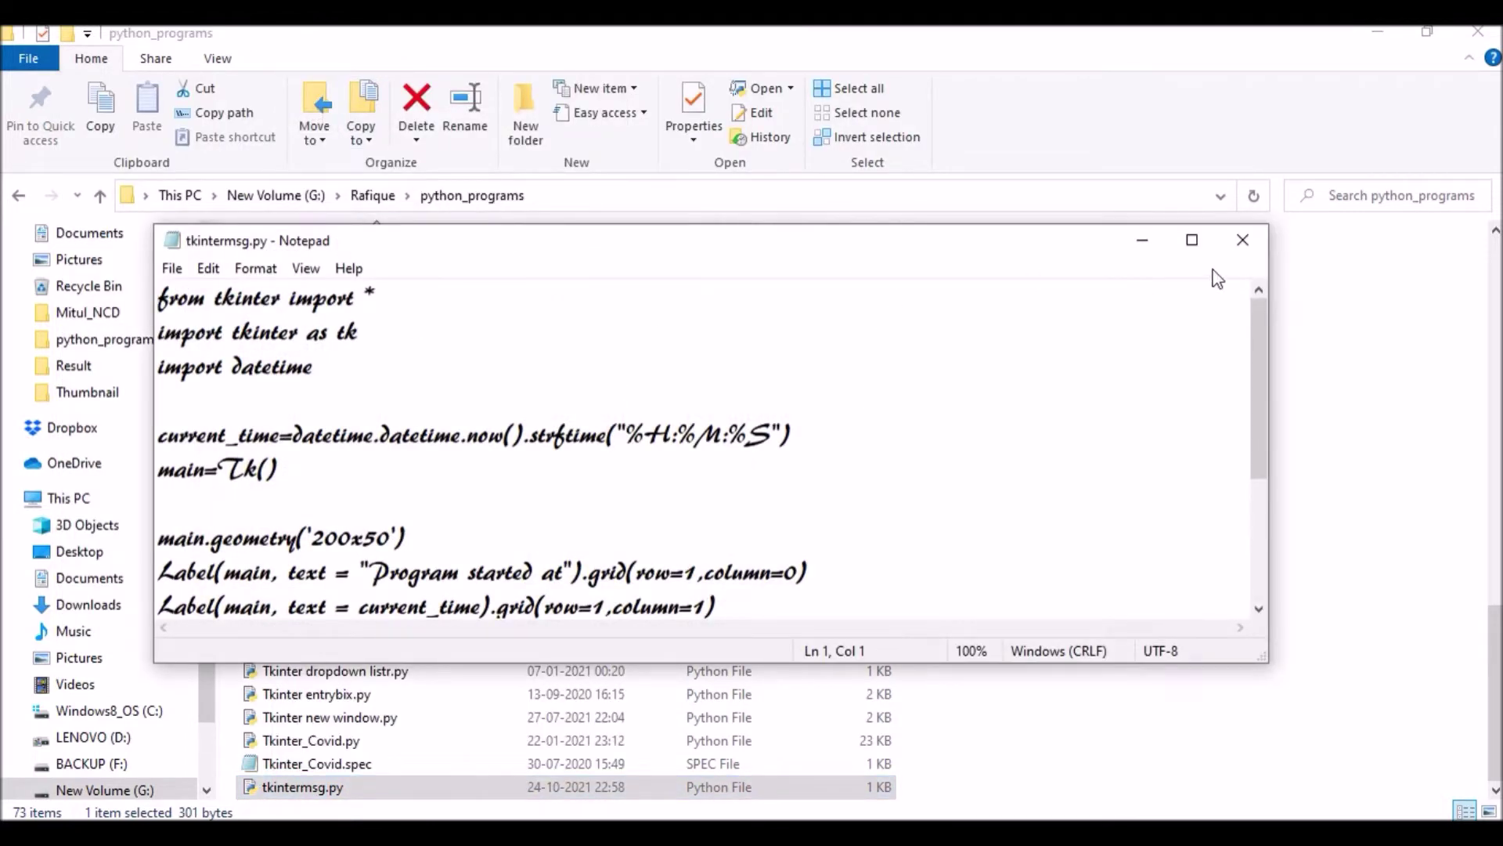
pyautogui.click(1243, 240)
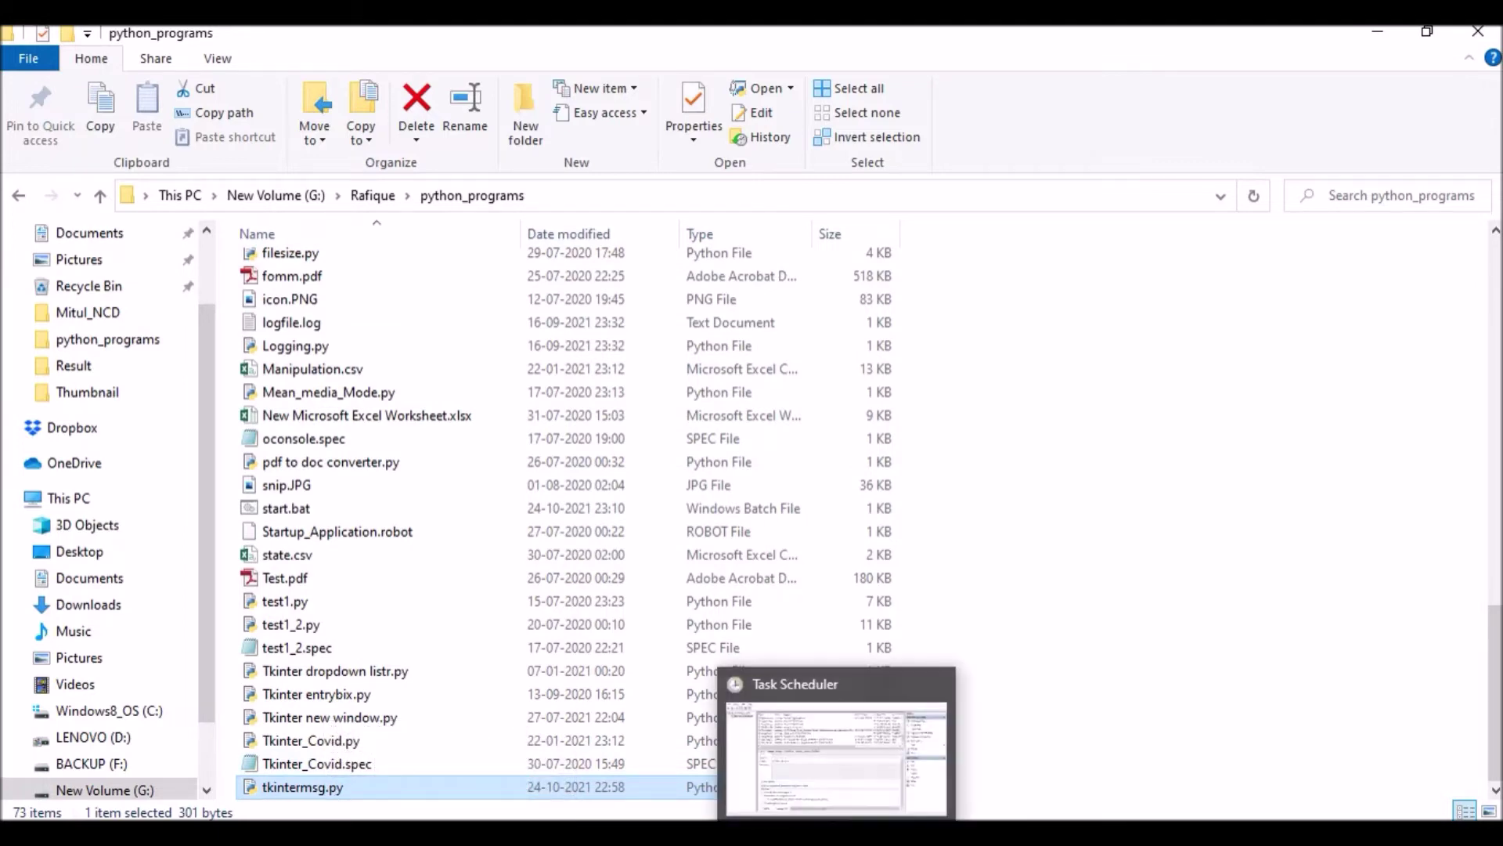
pyautogui.click(783, 744)
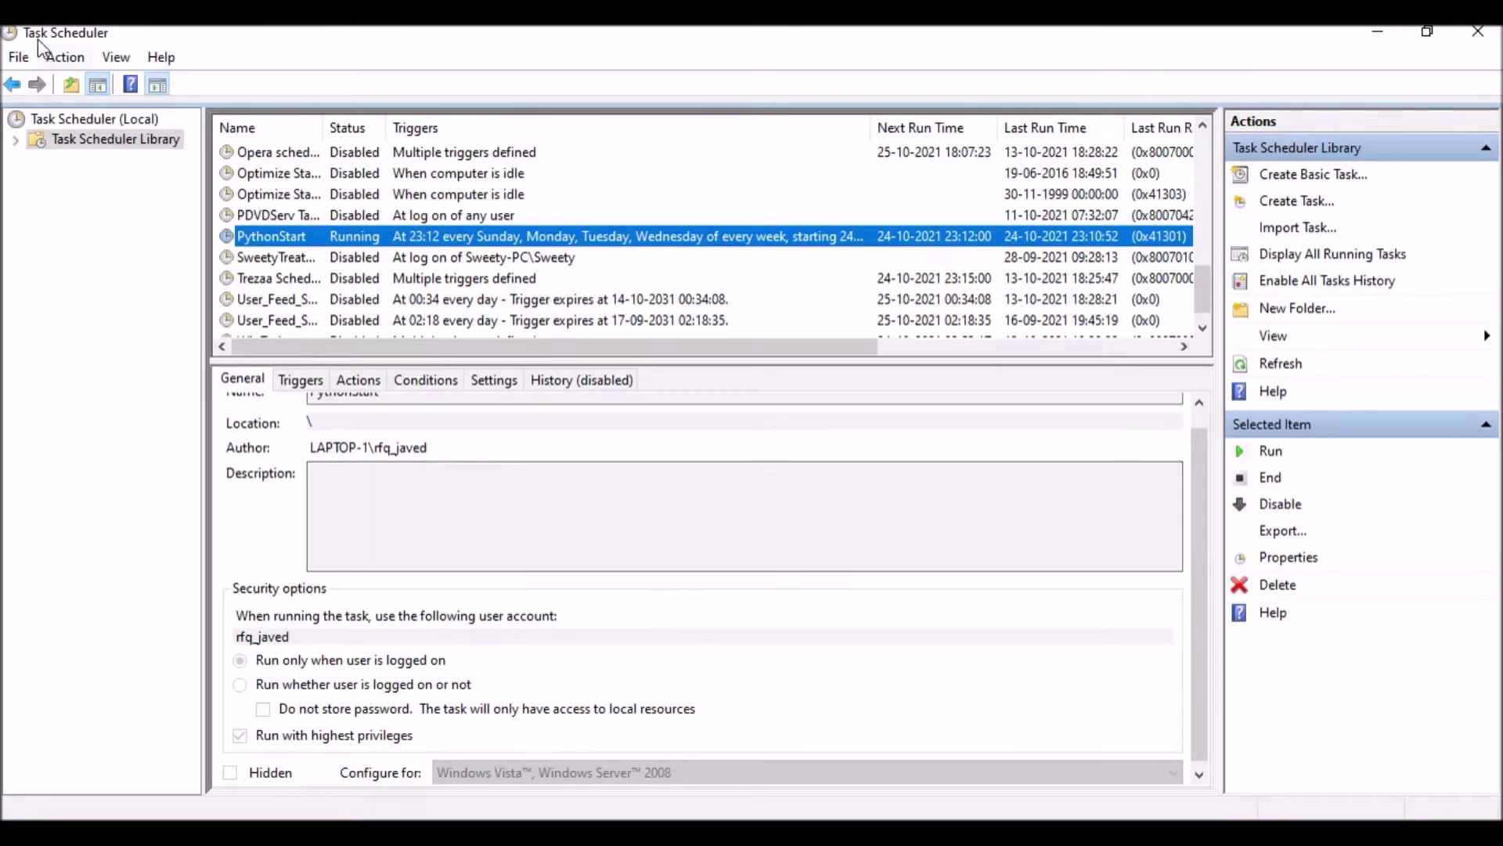
# - Delete the PythonStart task and confirm the deletion
pyautogui.rightClick(300, 246)
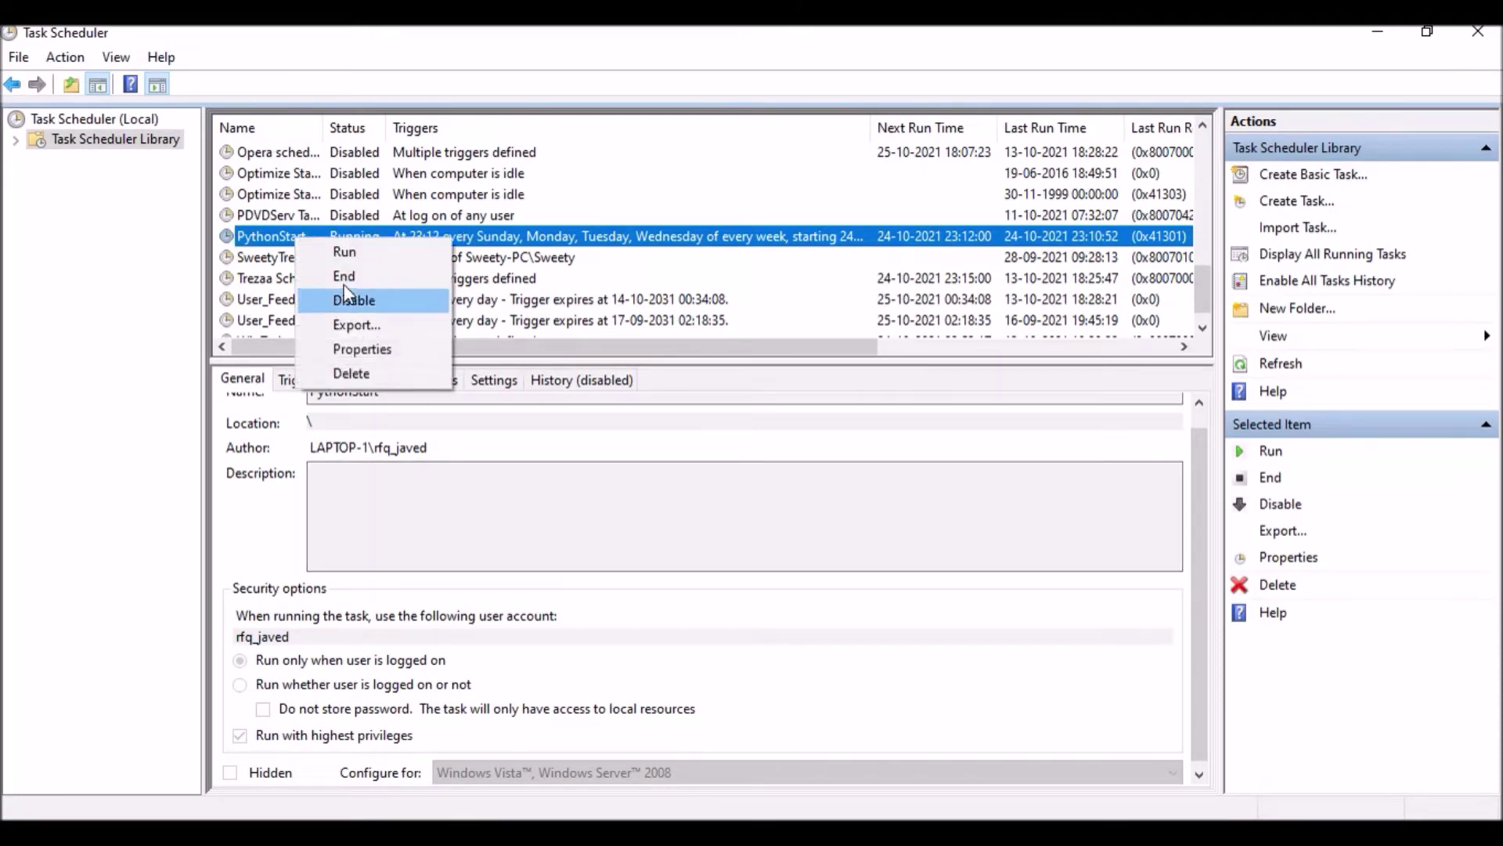
pyautogui.click(369, 366)
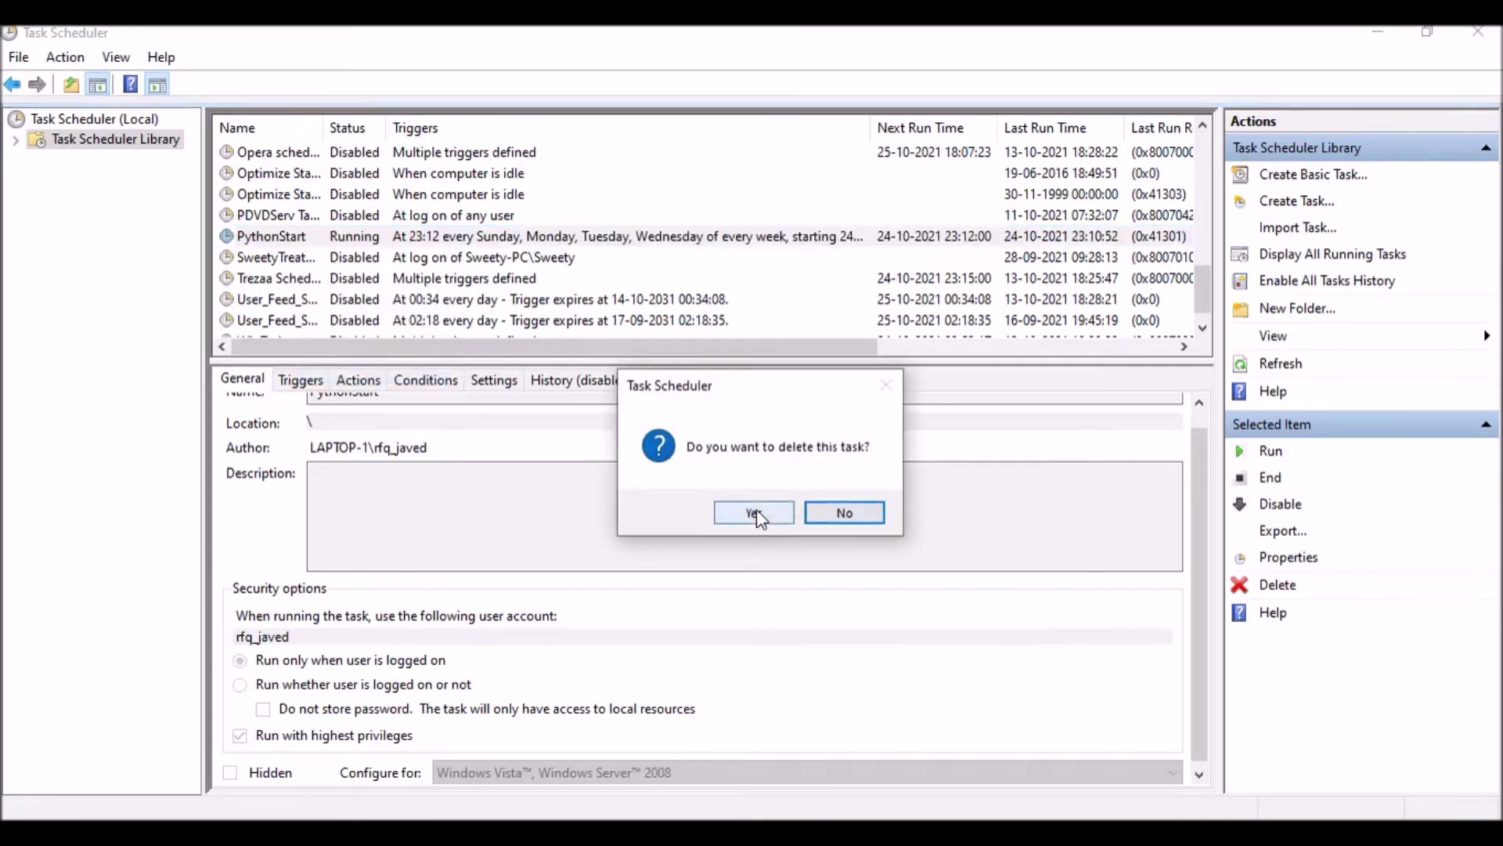
pyautogui.click(756, 510)
# - Expand Task Scheduler Library and start a new task with Action > Create Task
pyautogui.click(70, 59)
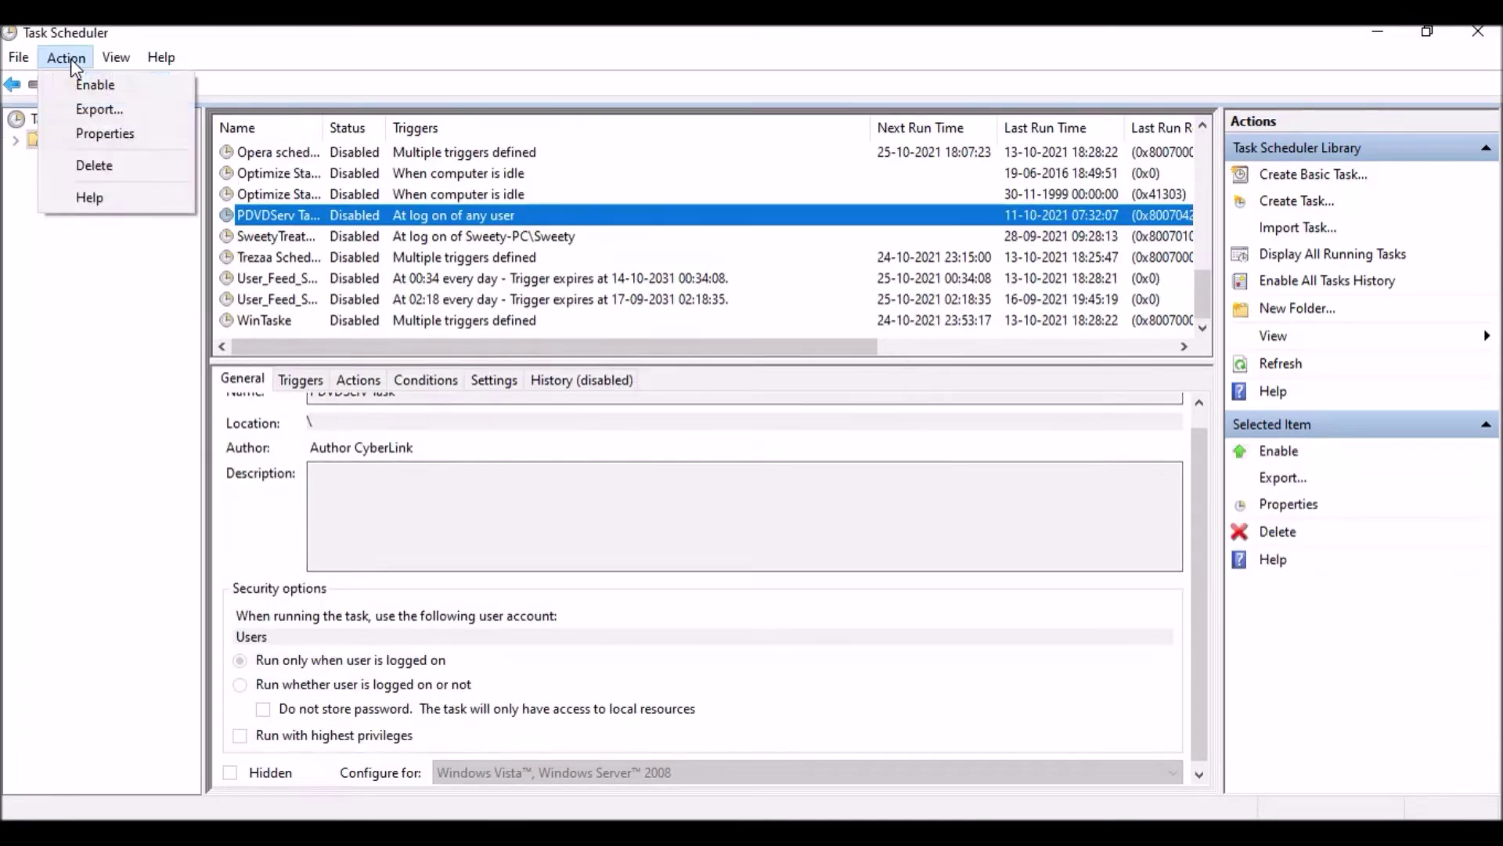
pyautogui.moveTo(27, 61)
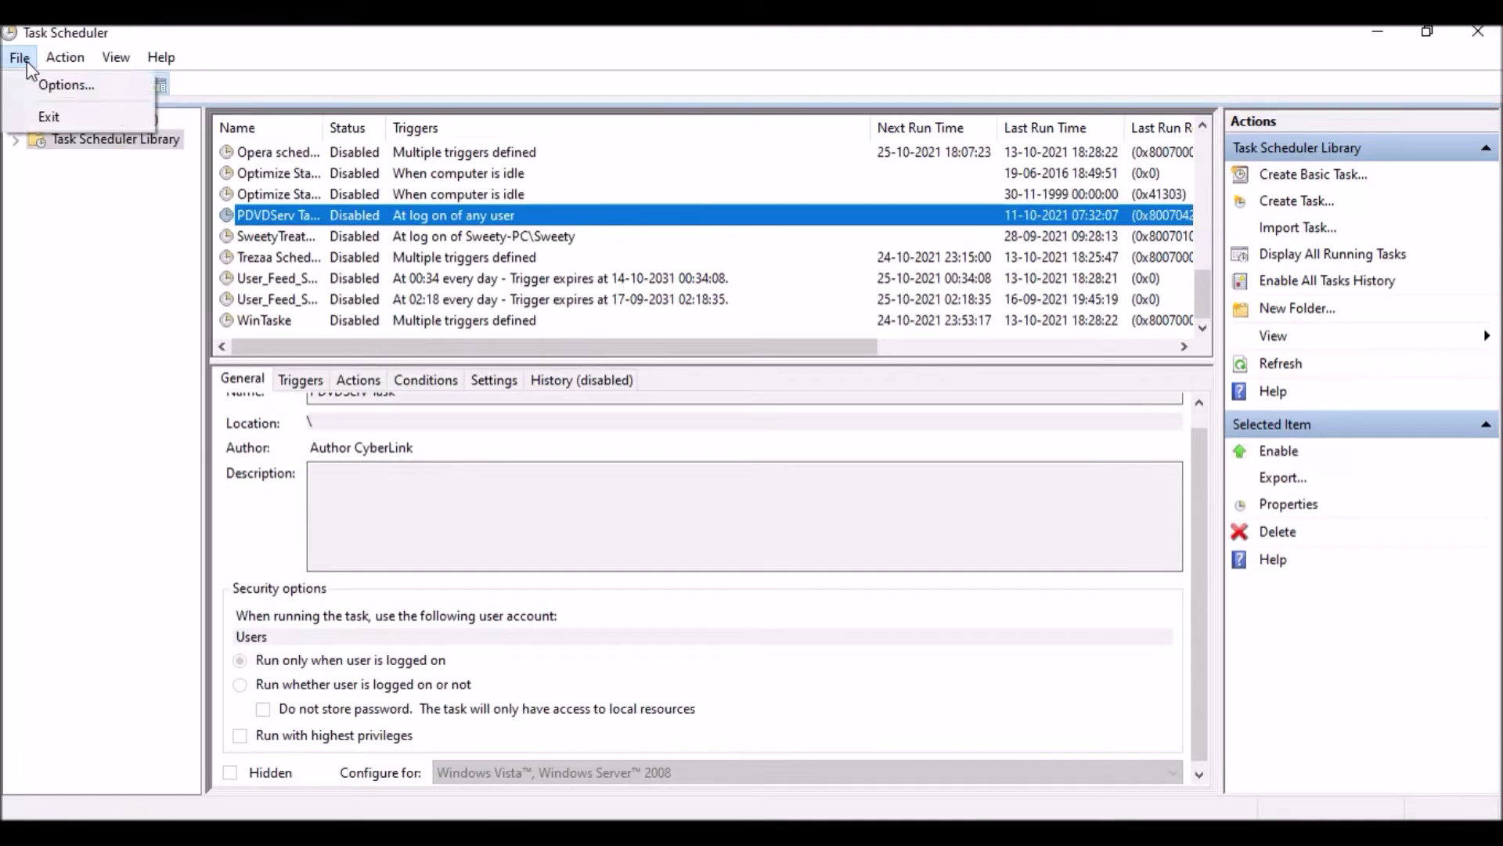
pyautogui.click(64, 198)
pyautogui.click(76, 146)
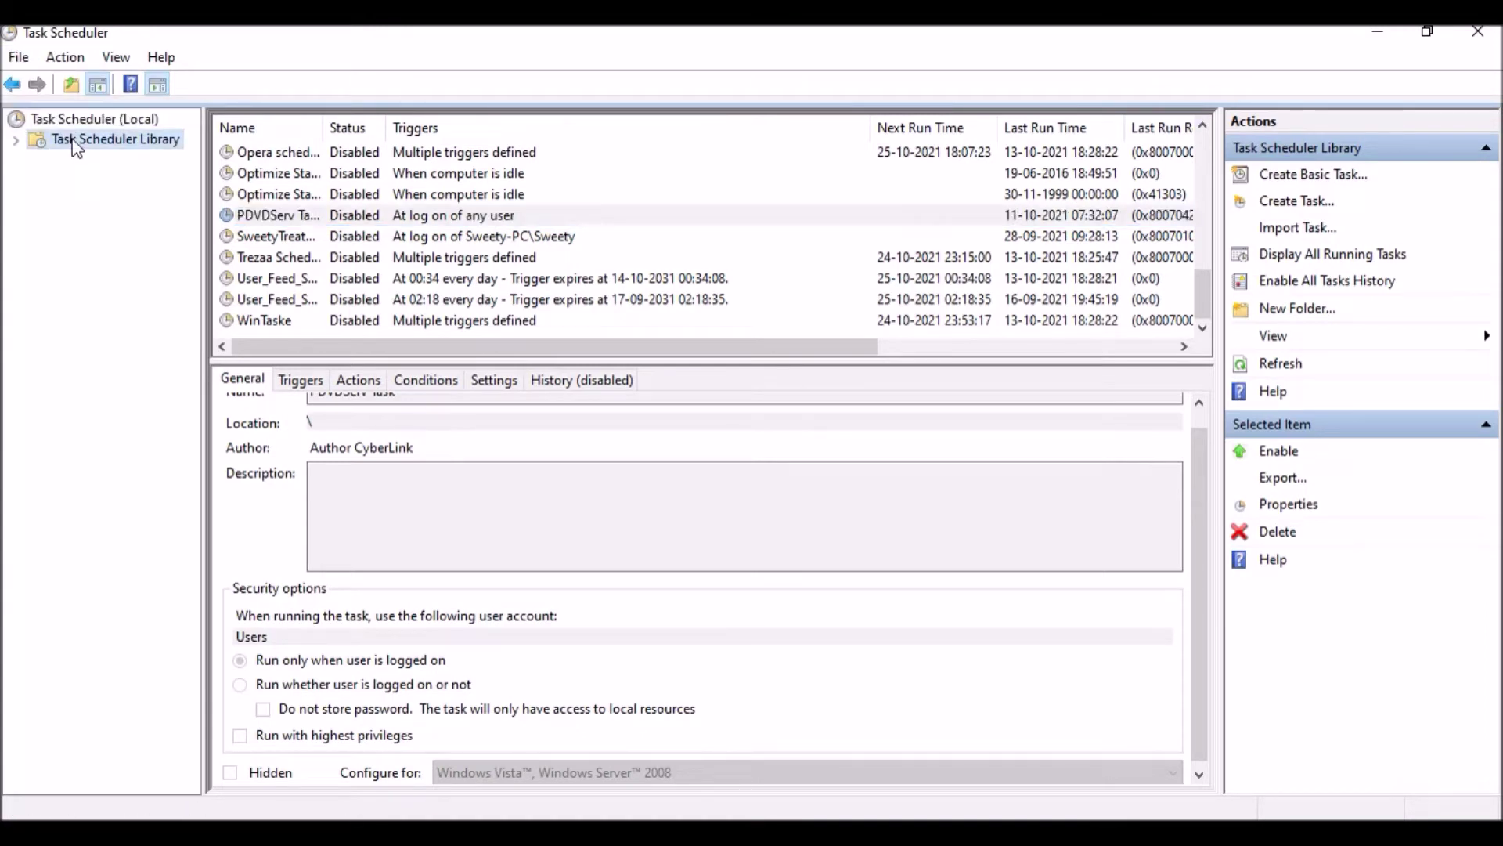
pyautogui.click(15, 140)
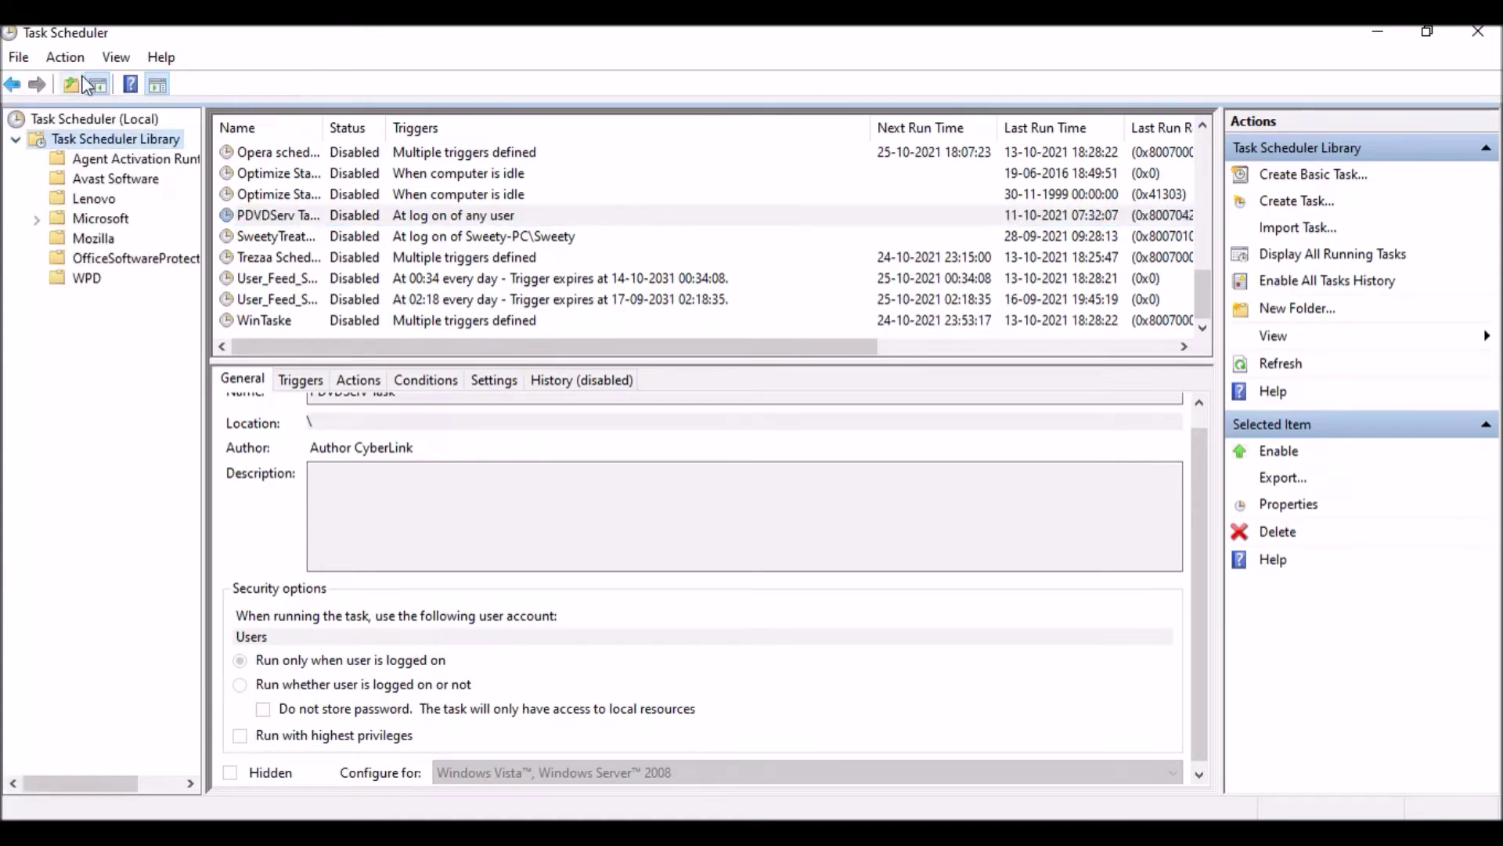
pyautogui.click(65, 57)
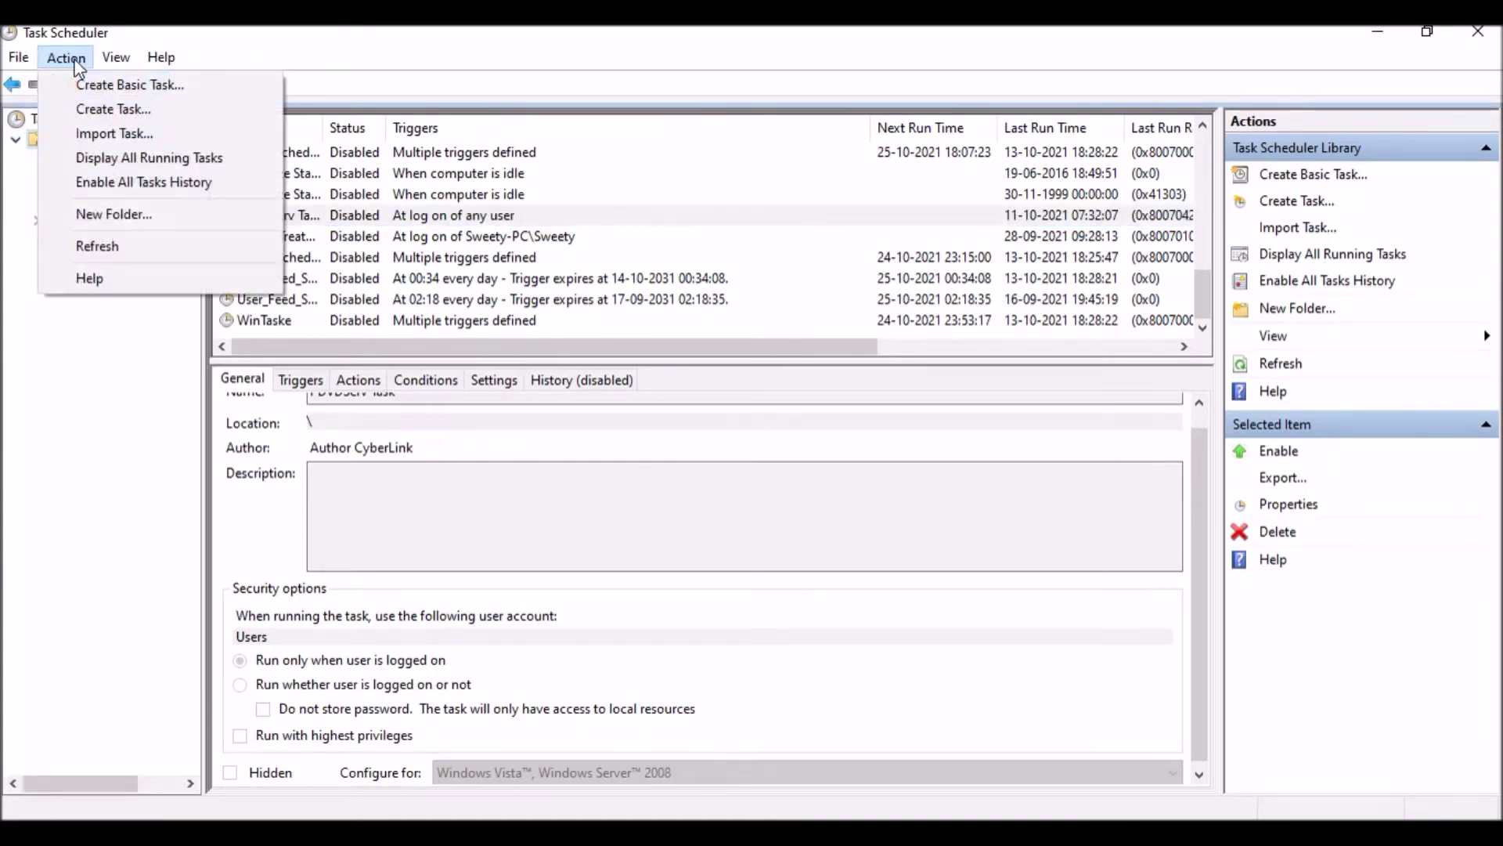
pyautogui.click(124, 117)
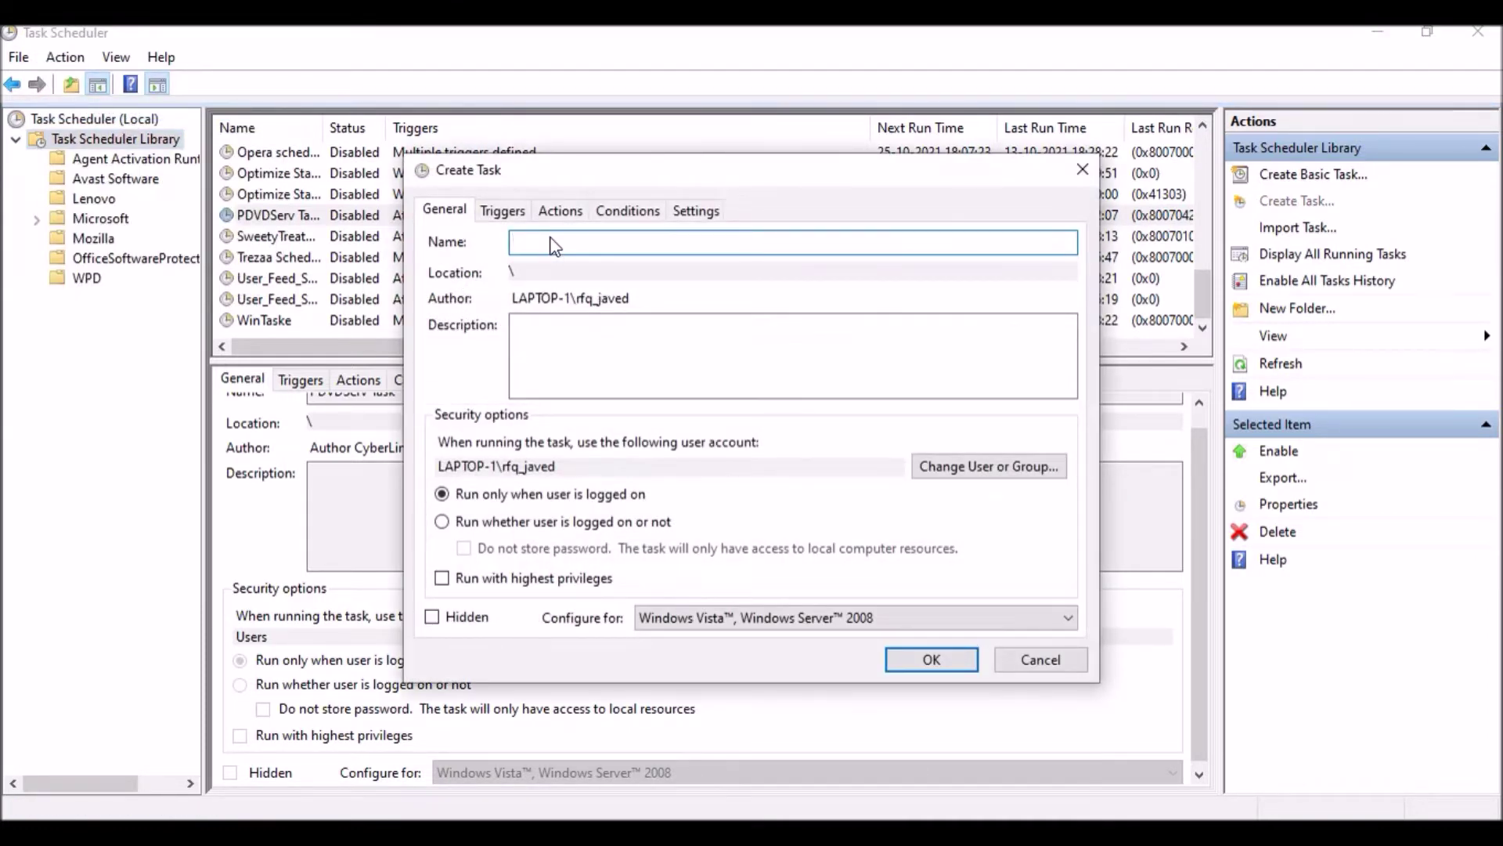
# - Name the task 'Startpython', keep 'Run only when user is logged on', tick highest privileges
pyautogui.write('Startpython')
pyautogui.click(443, 523)
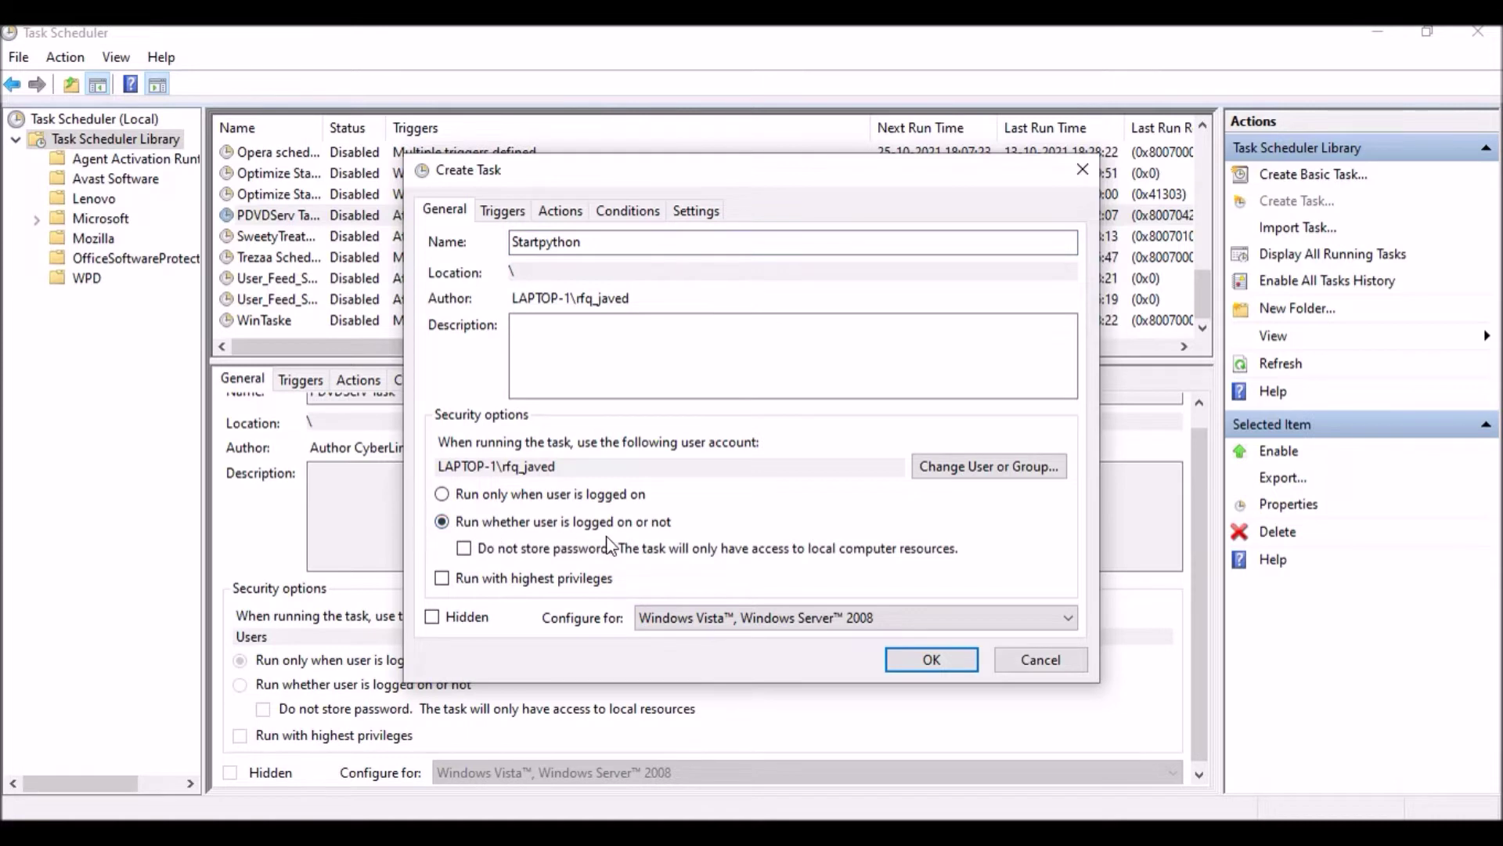
pyautogui.click(443, 495)
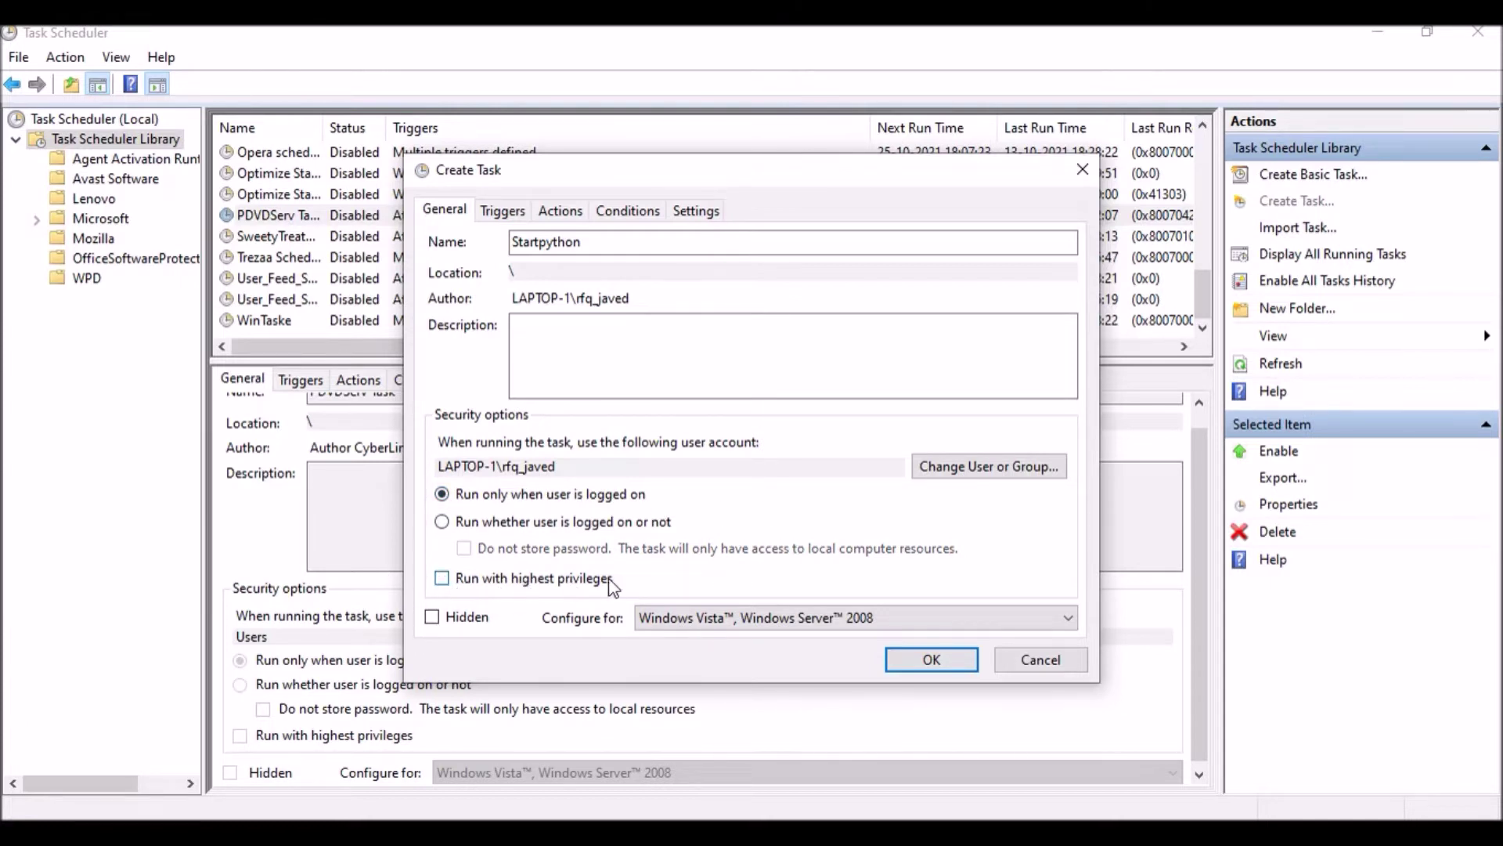
pyautogui.click(442, 580)
# - Add a new trigger, preview the On idle and On an event options, settle on On a schedule
pyautogui.click(503, 211)
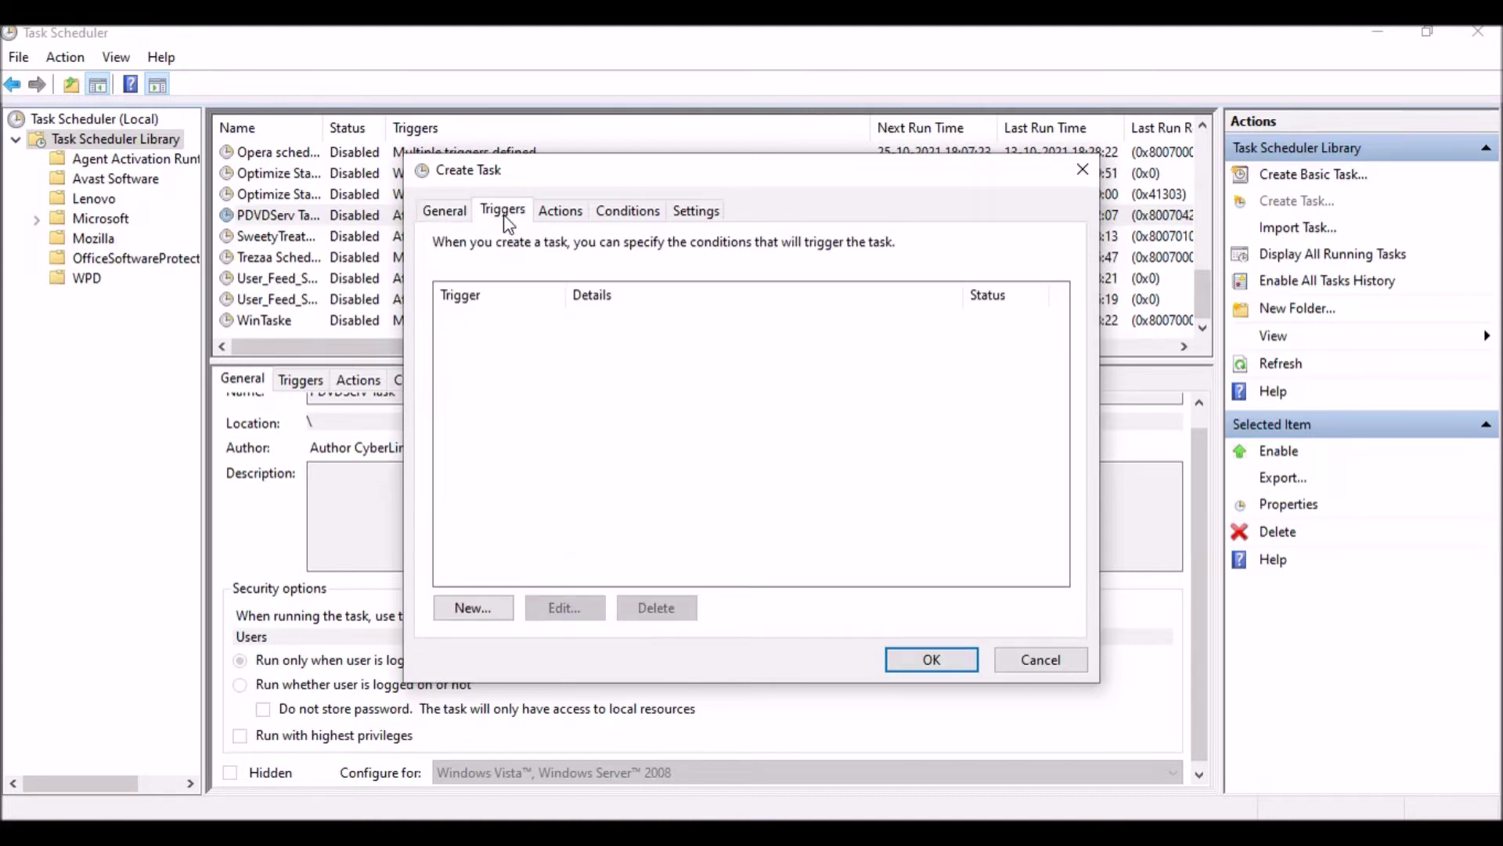
pyautogui.click(474, 608)
pyautogui.click(605, 190)
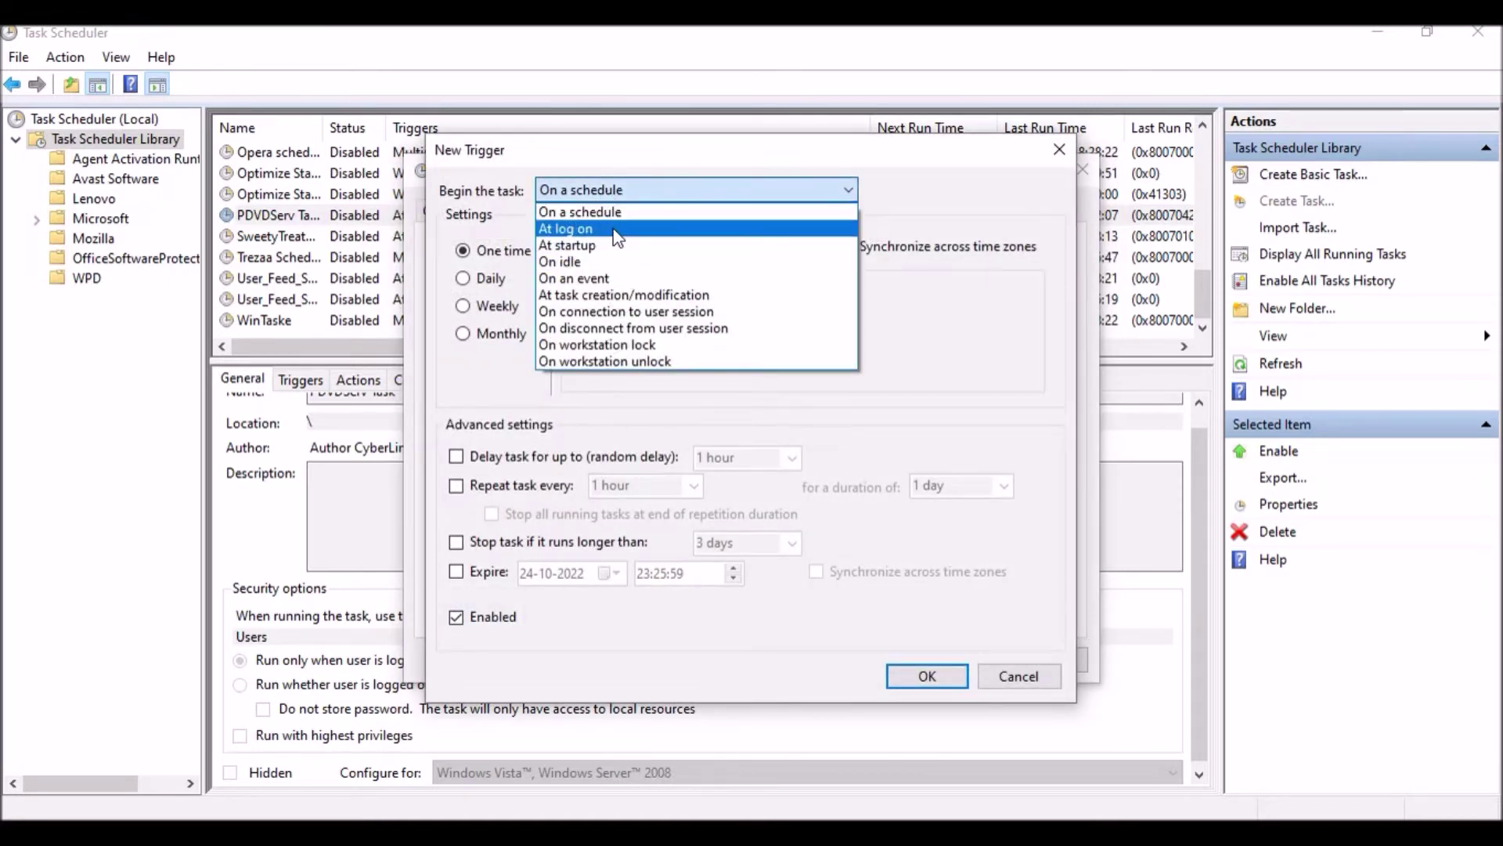
pyautogui.click(620, 217)
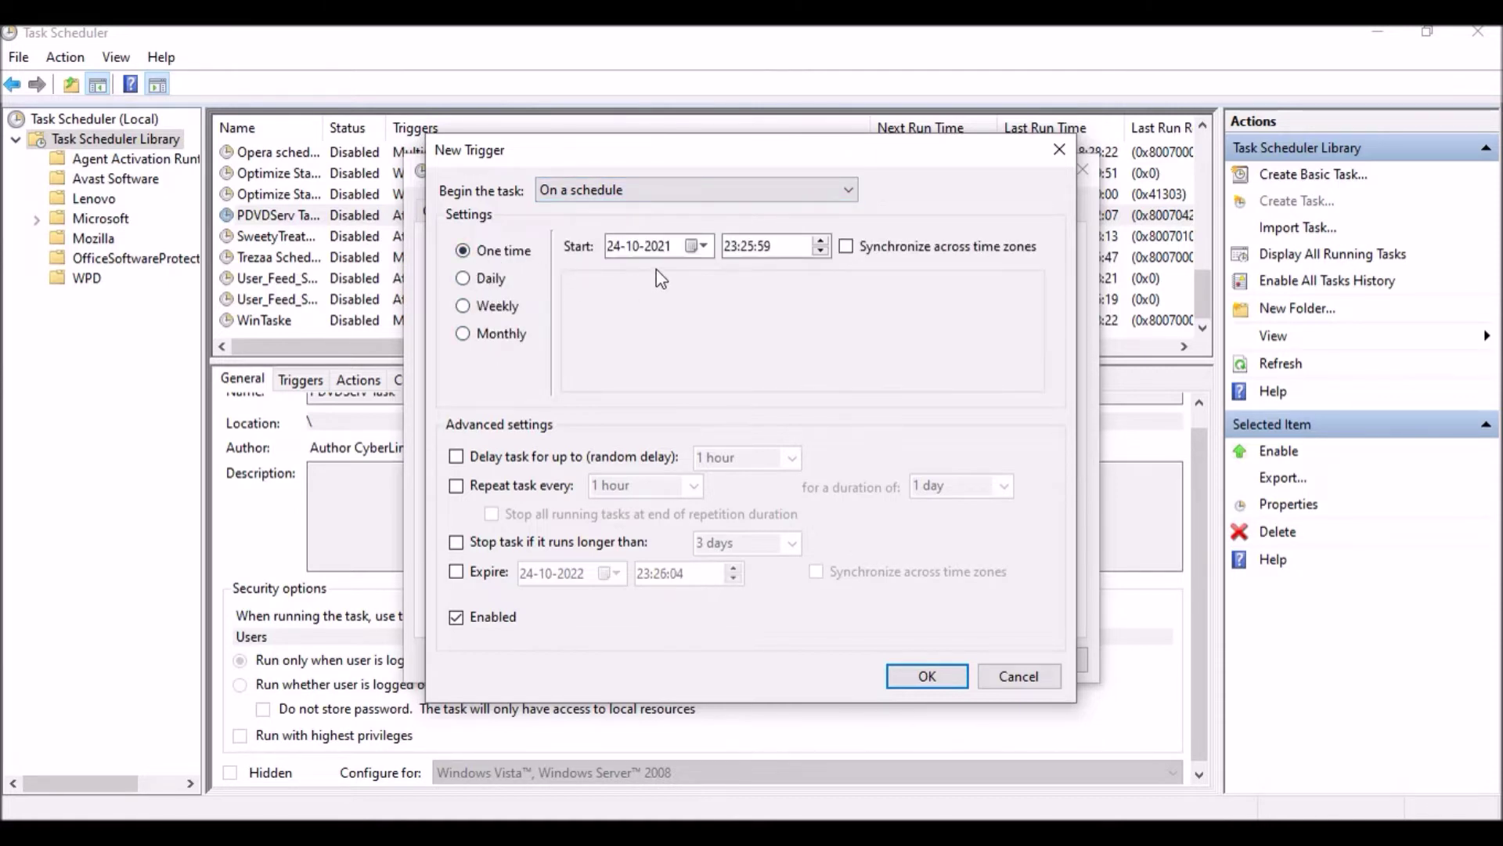
pyautogui.click(753, 192)
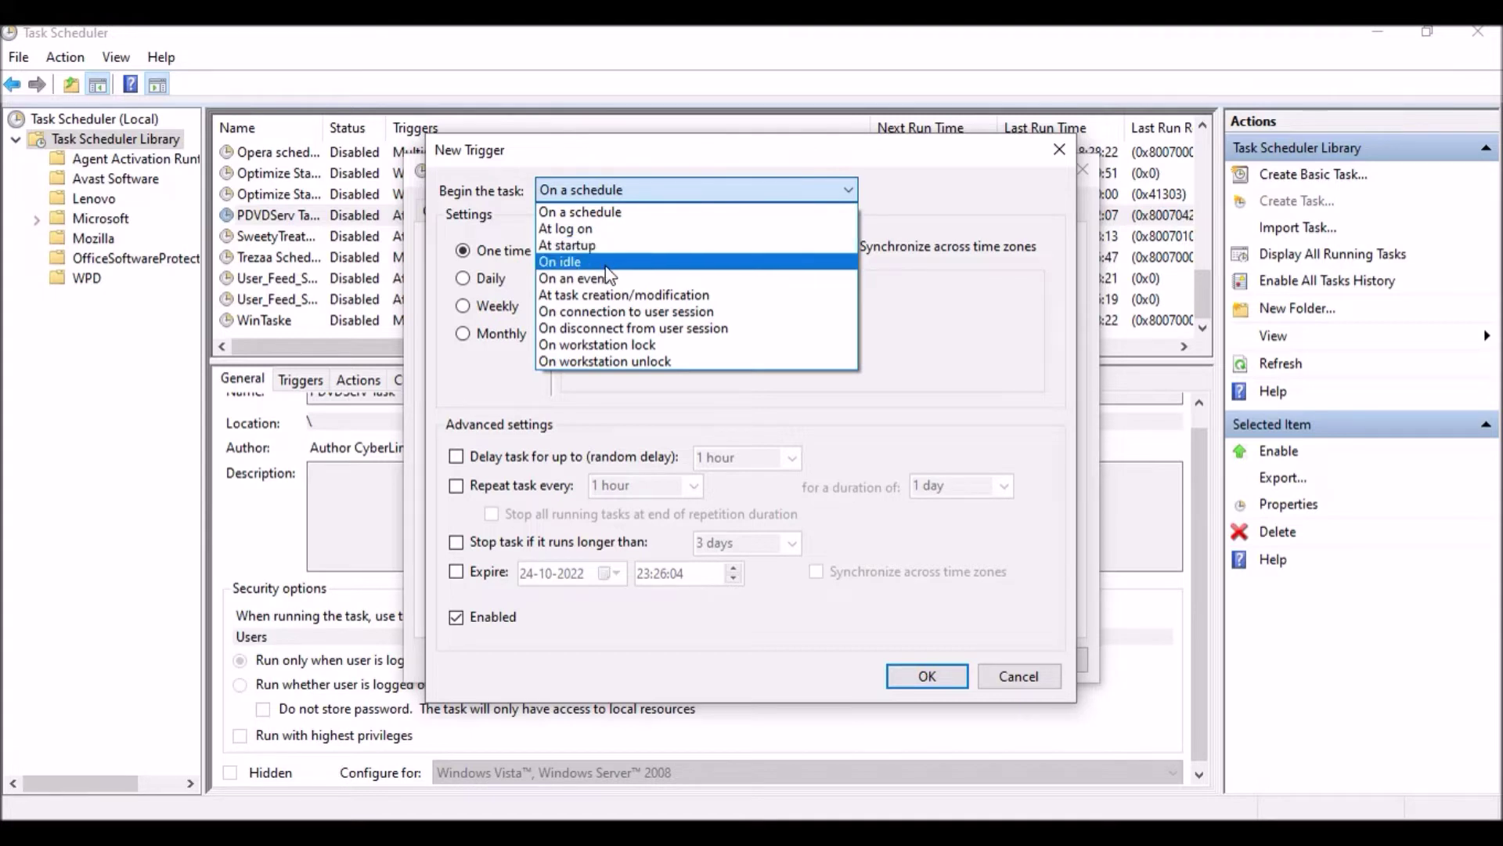
pyautogui.click(606, 263)
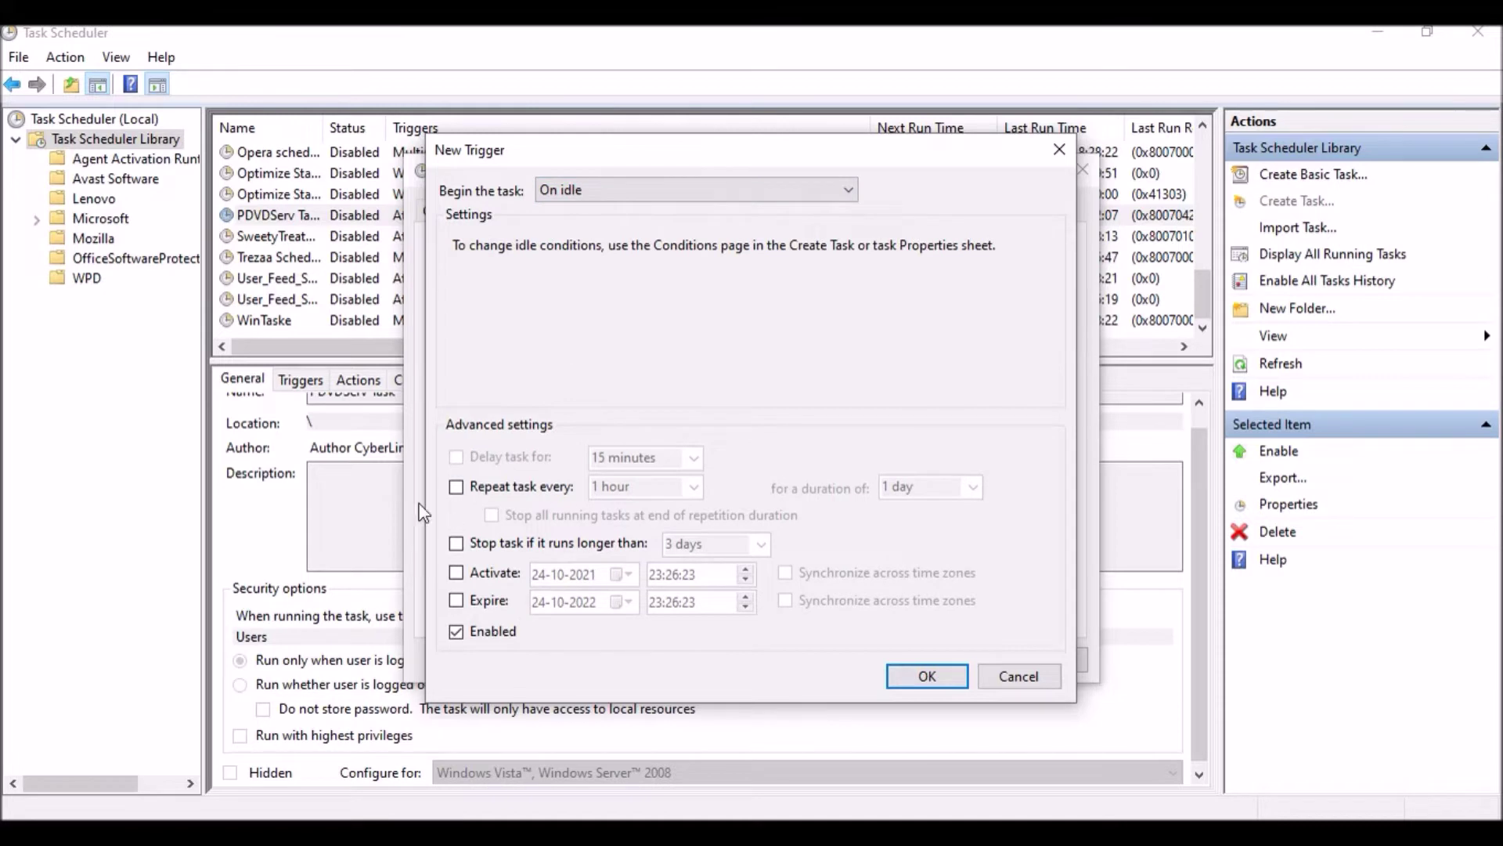
pyautogui.click(630, 191)
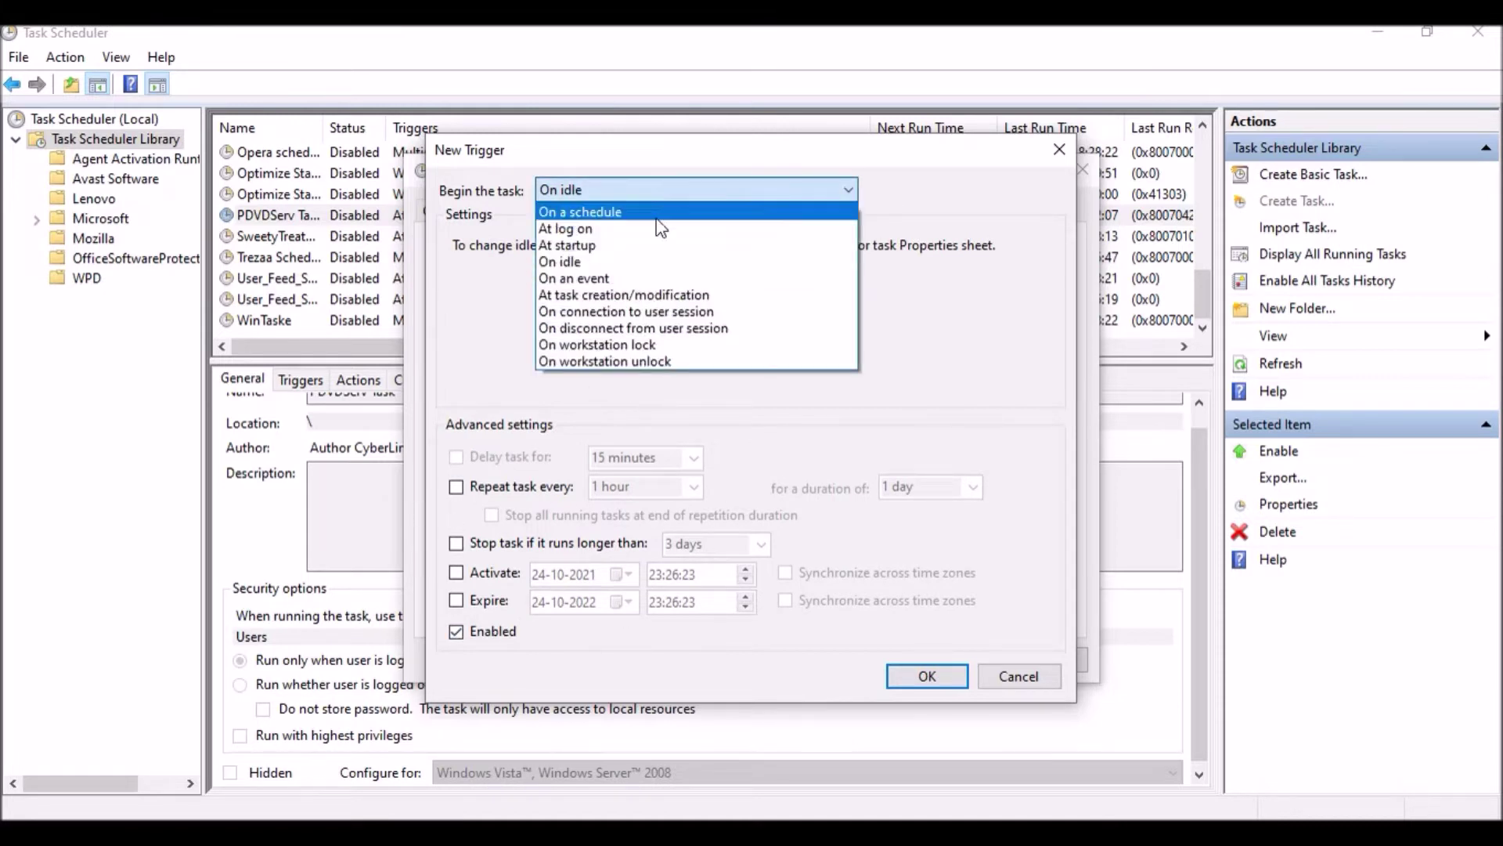
pyautogui.click(608, 278)
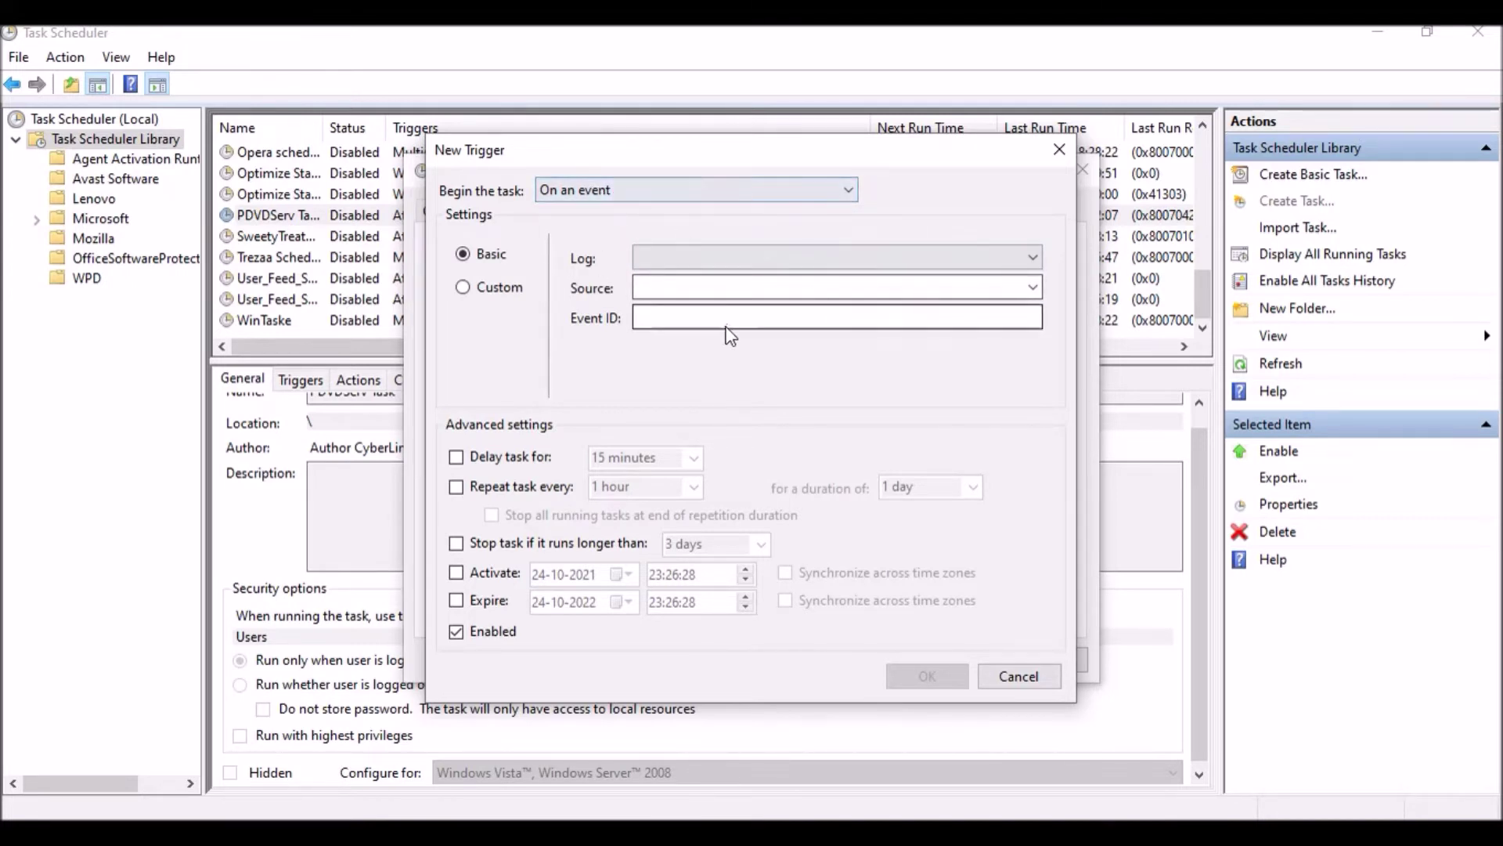
pyautogui.click(772, 189)
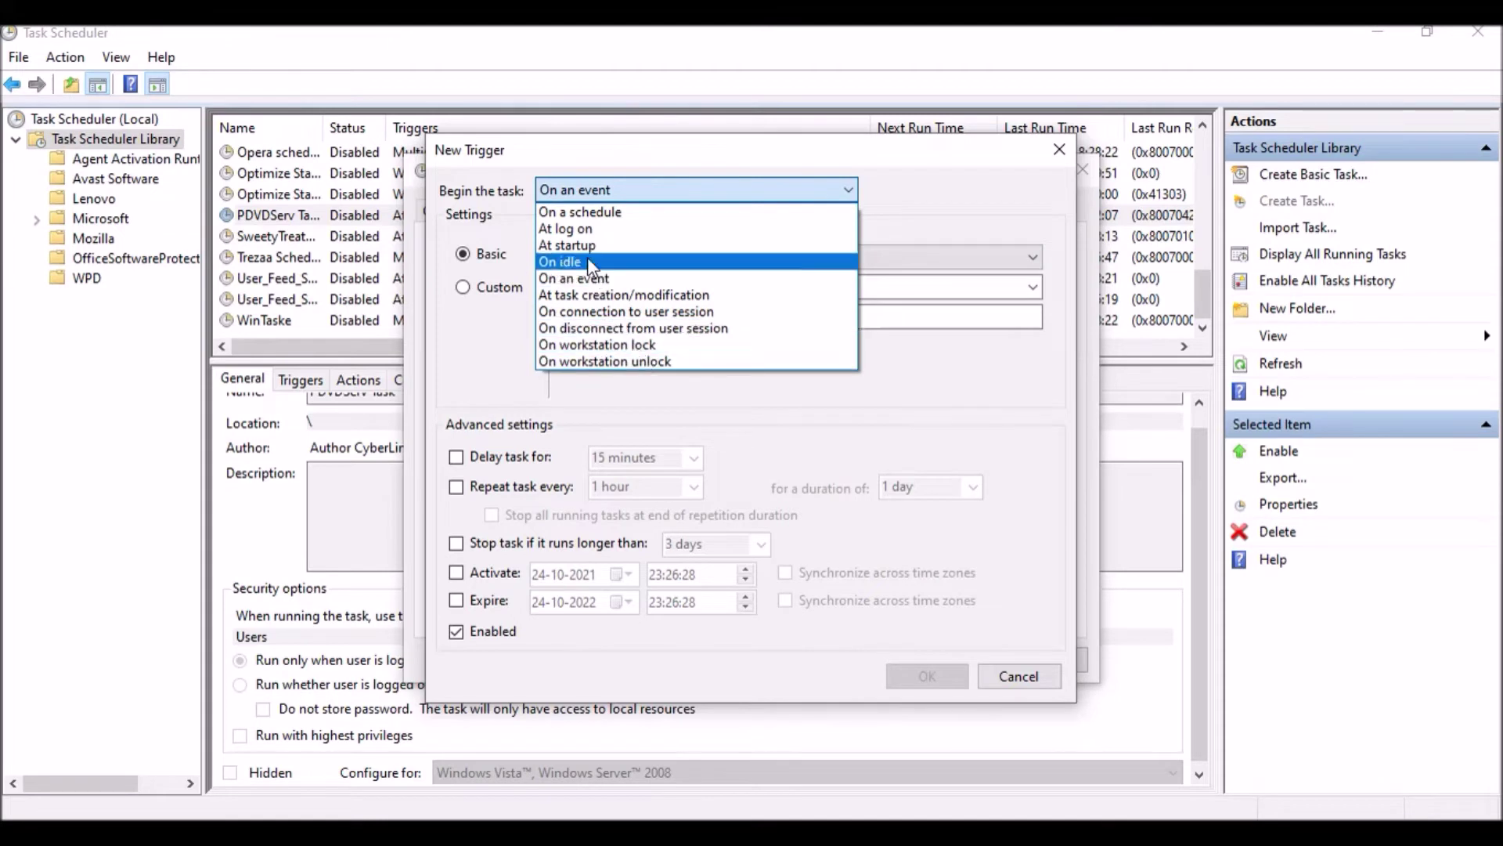
pyautogui.click(593, 213)
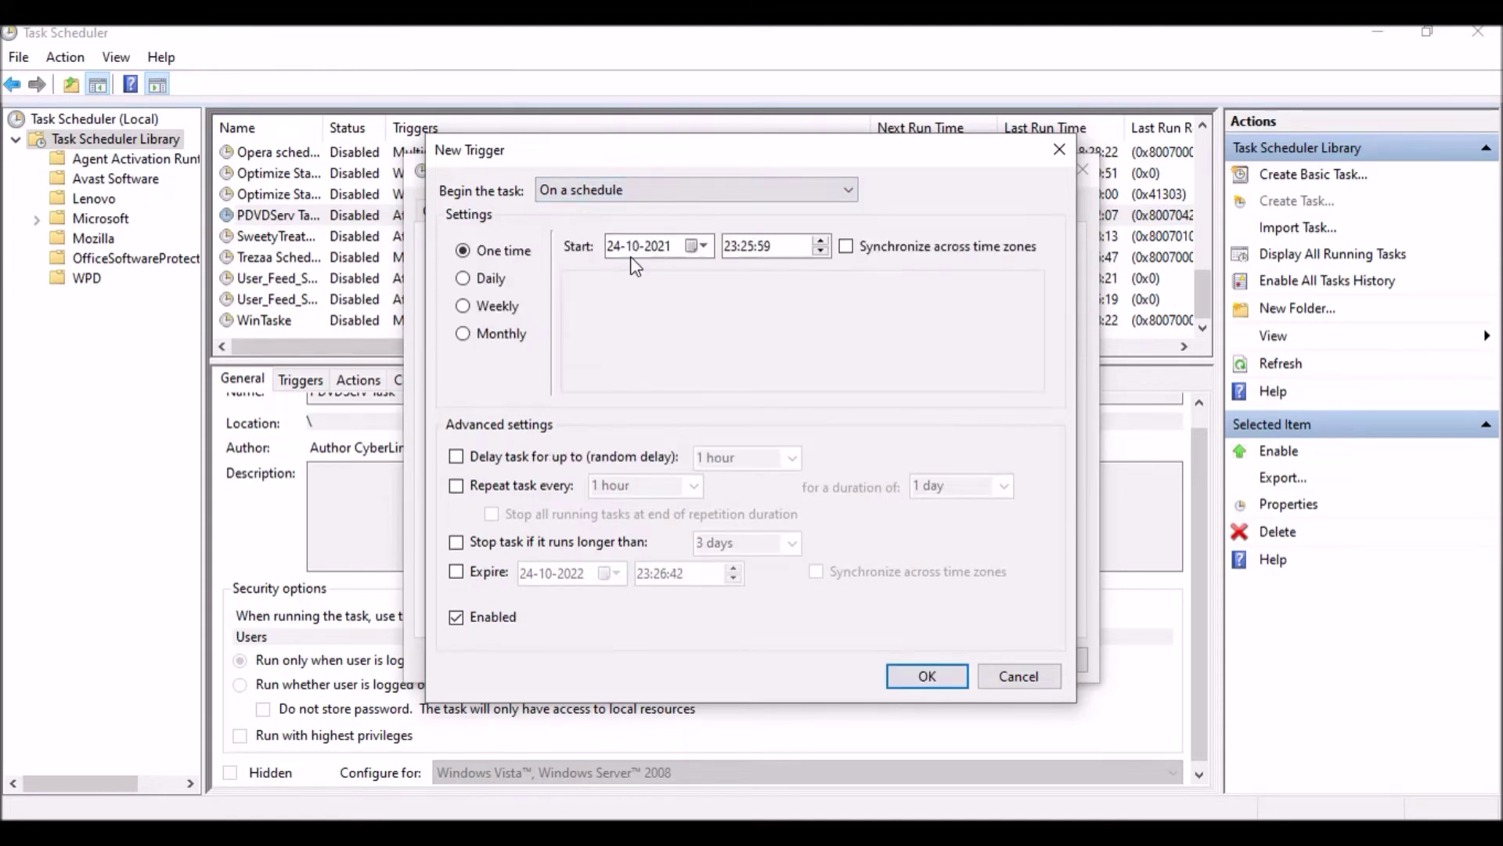
# - Make the trigger Weekly on Sunday, Monday and Tuesday at 23:29 and confirm it
pyautogui.click(464, 279)
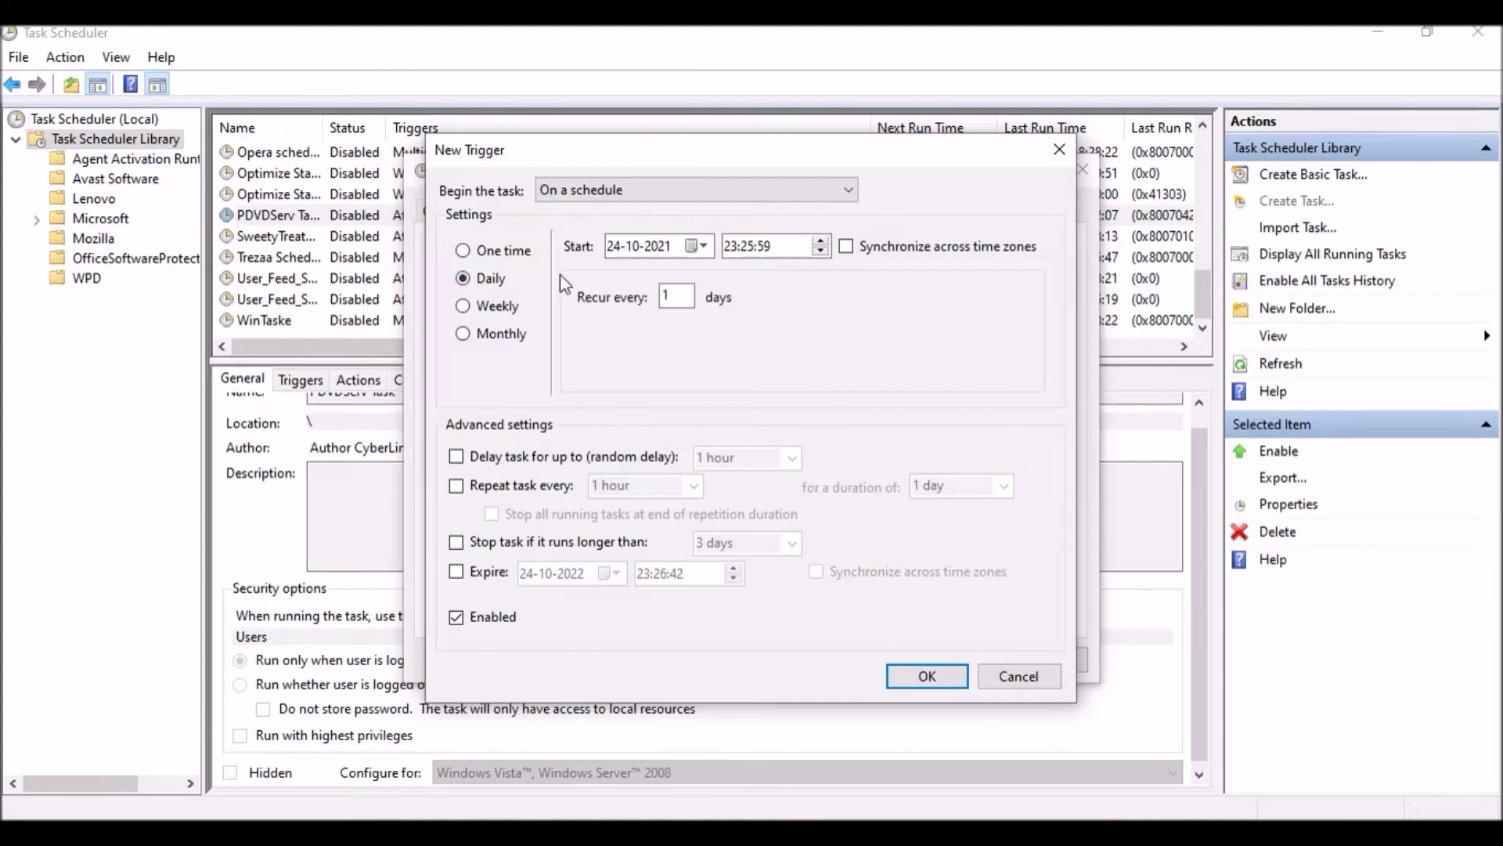
pyautogui.click(465, 306)
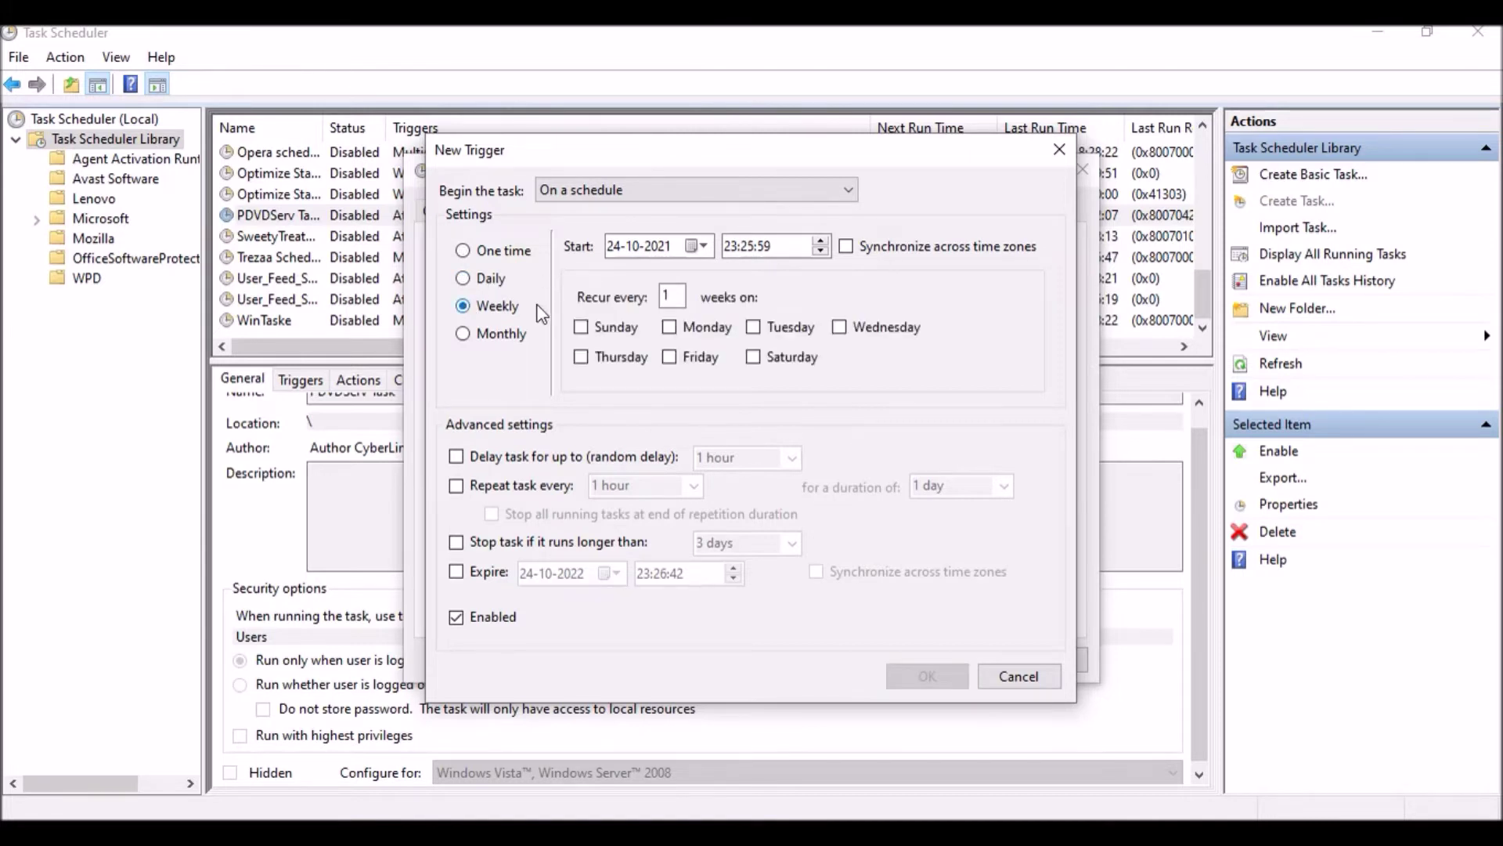
pyautogui.click(582, 328)
pyautogui.click(671, 328)
pyautogui.click(761, 327)
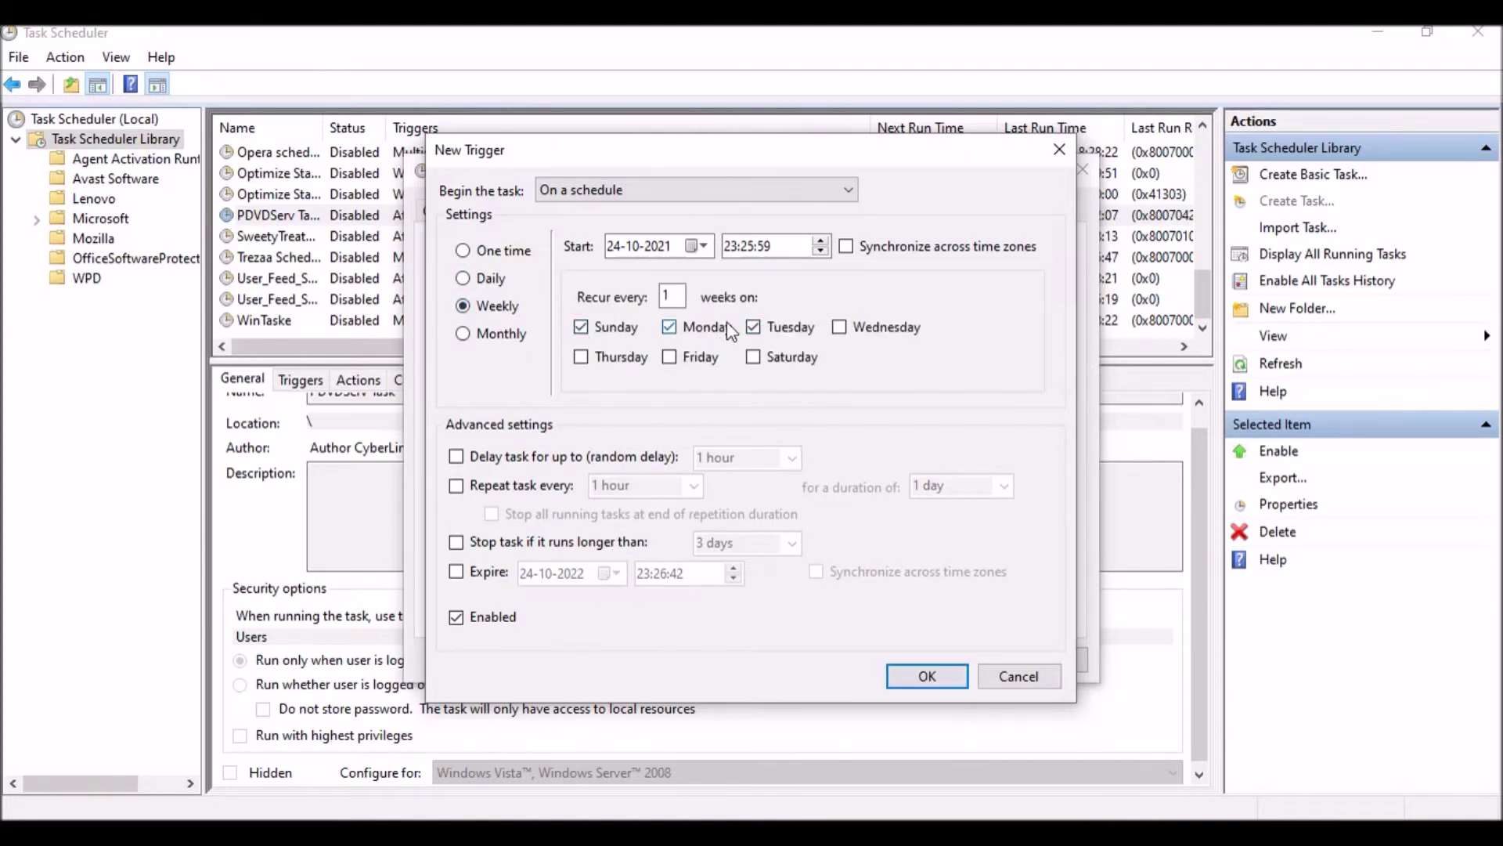
pyautogui.click(732, 253)
pyautogui.click(757, 249)
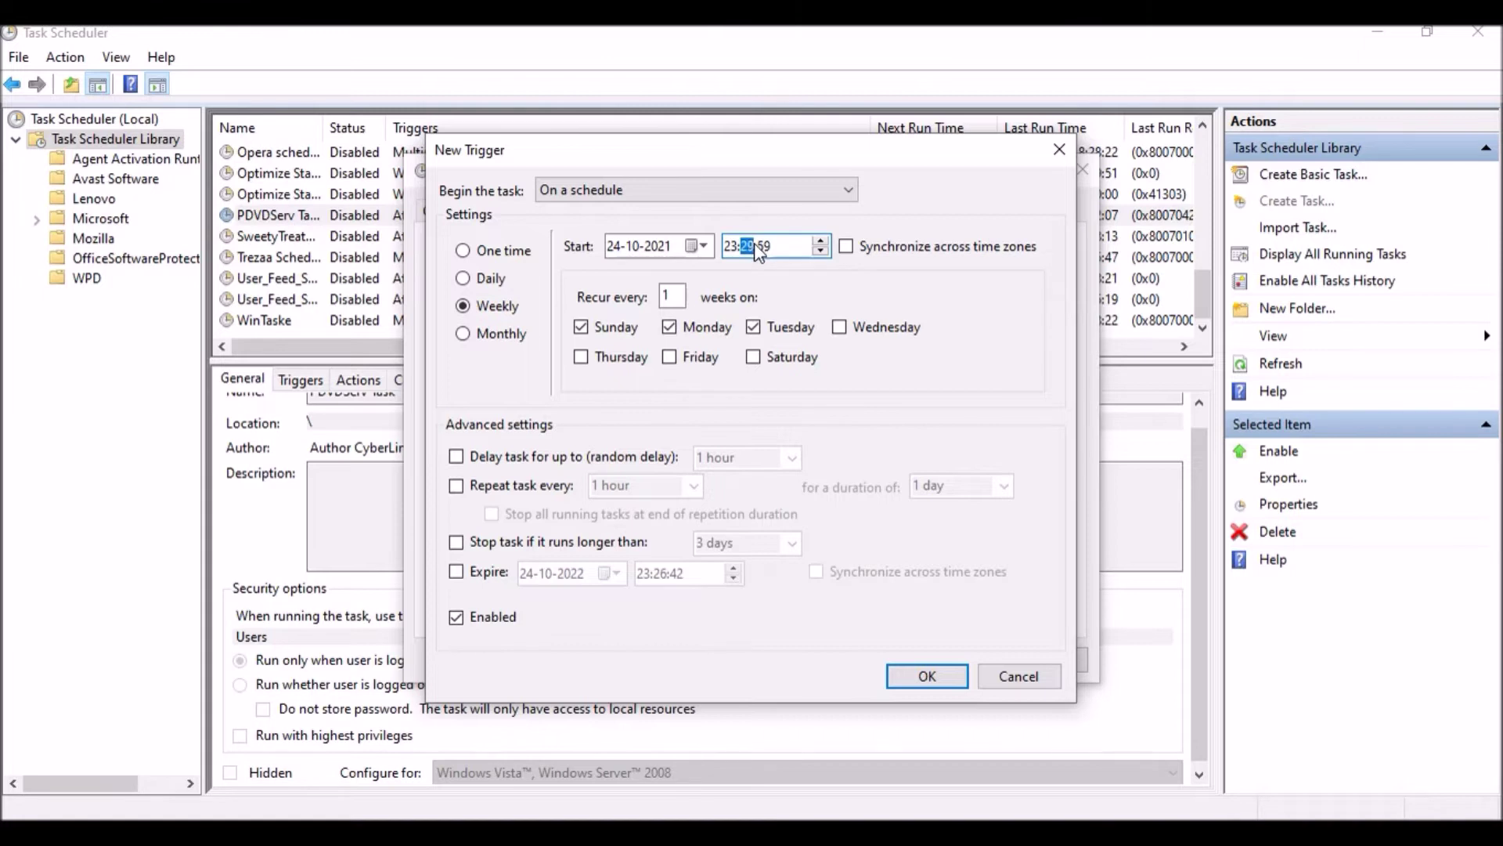
pyautogui.click(781, 255)
pyautogui.click(930, 685)
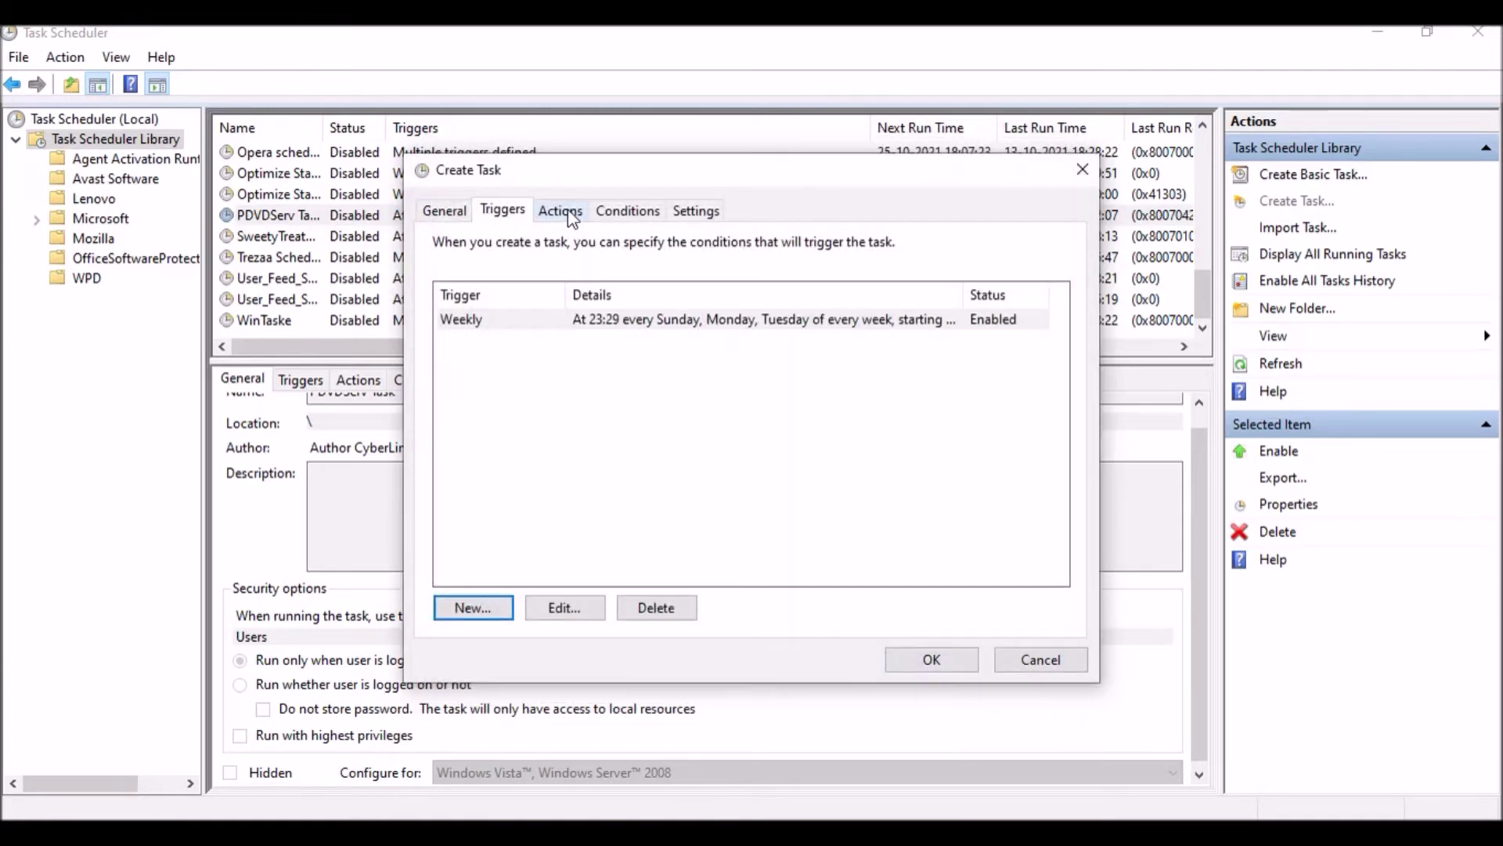
# - Add a Start a program action with C:\Python\python.exe as the program
pyautogui.click(570, 213)
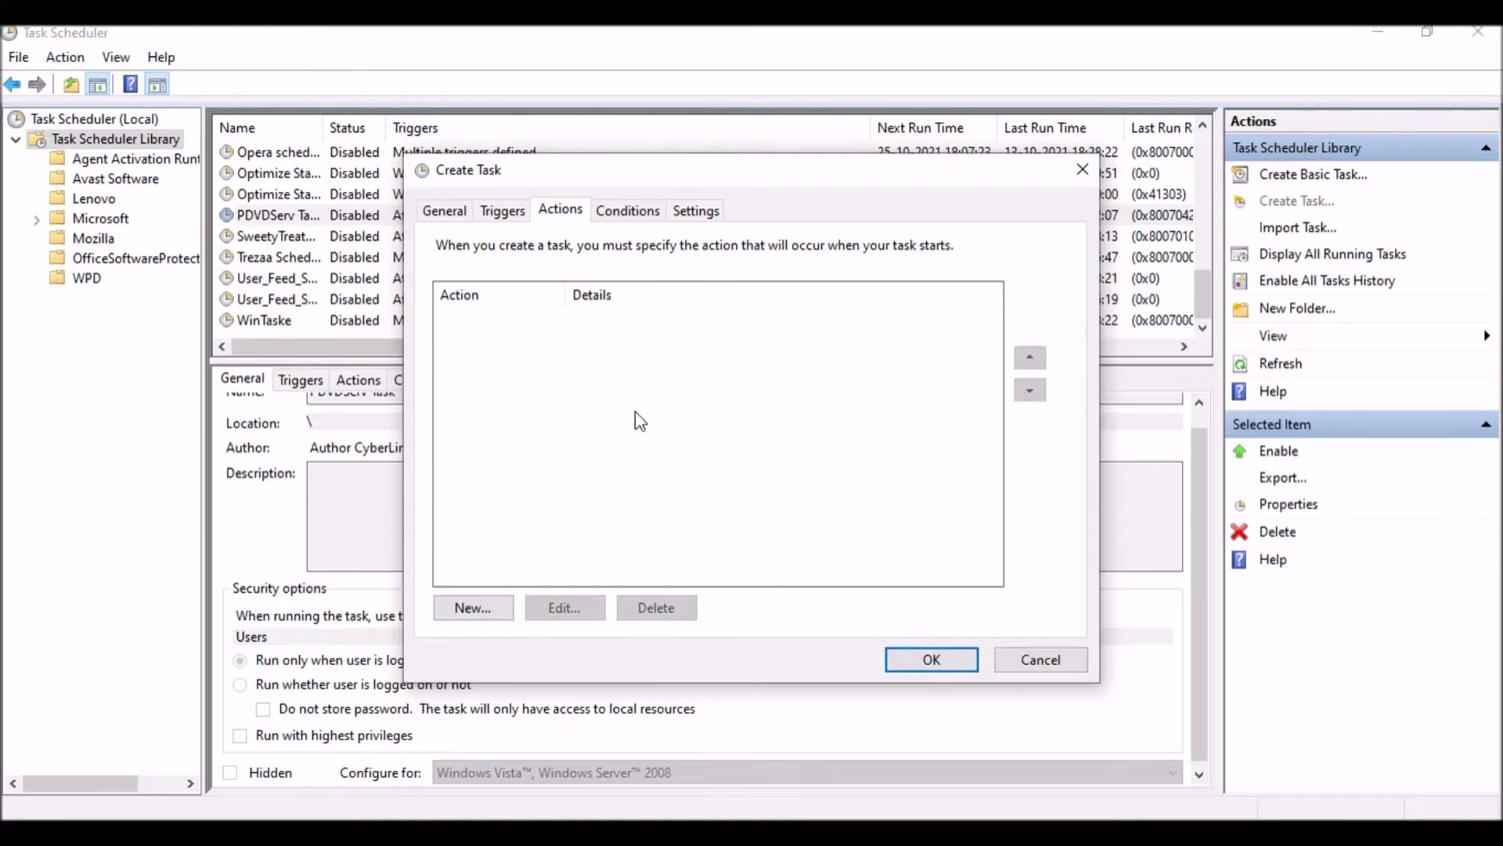
pyautogui.click(473, 607)
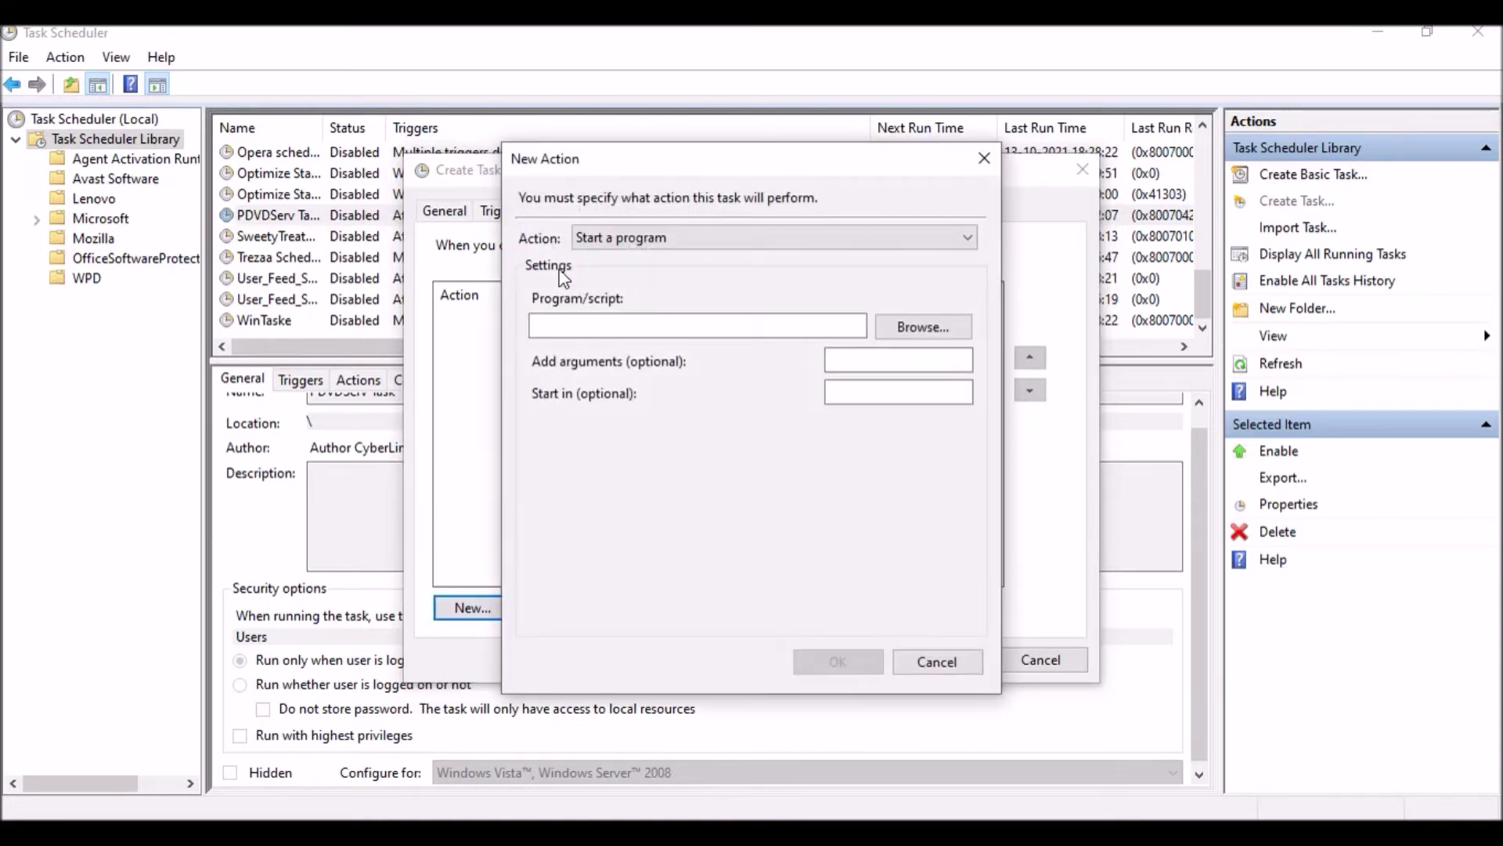
pyautogui.click(612, 242)
pyautogui.click(618, 260)
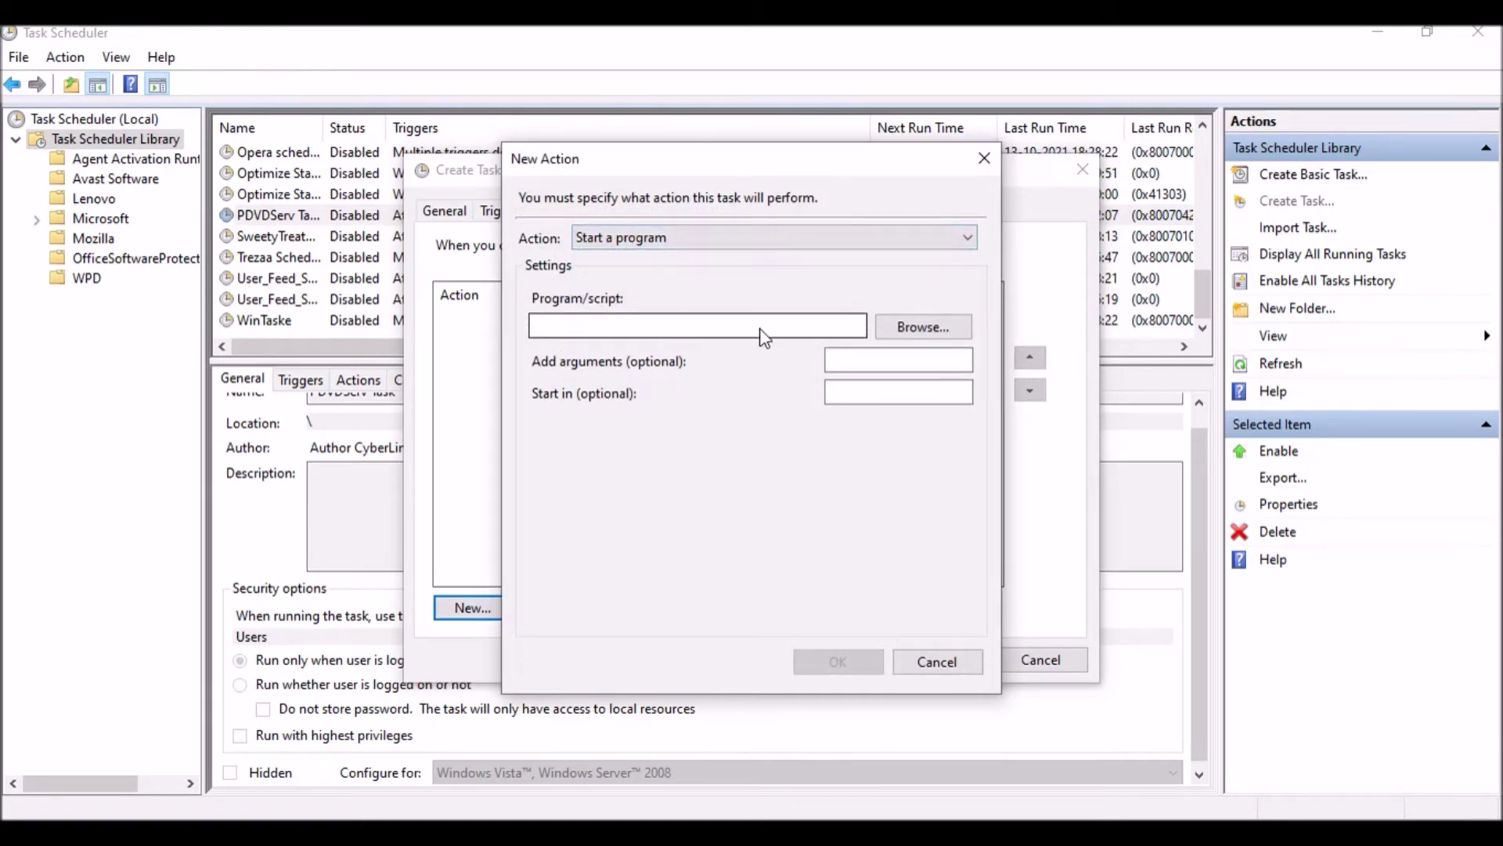
pyautogui.click(924, 326)
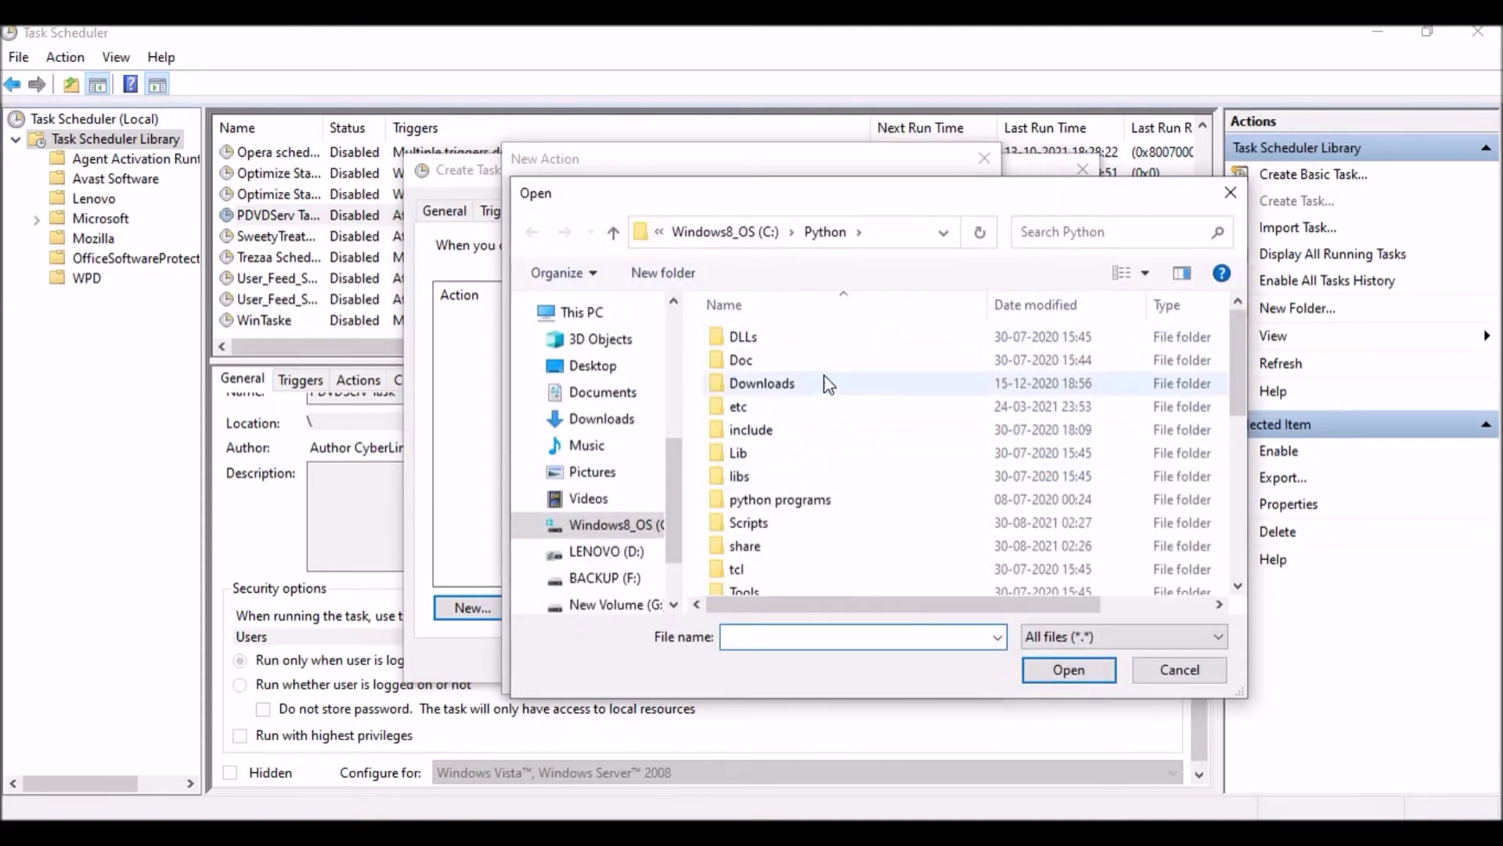
pyautogui.scroll(-2, 768, 532)
pyautogui.doubleClick(890, 358)
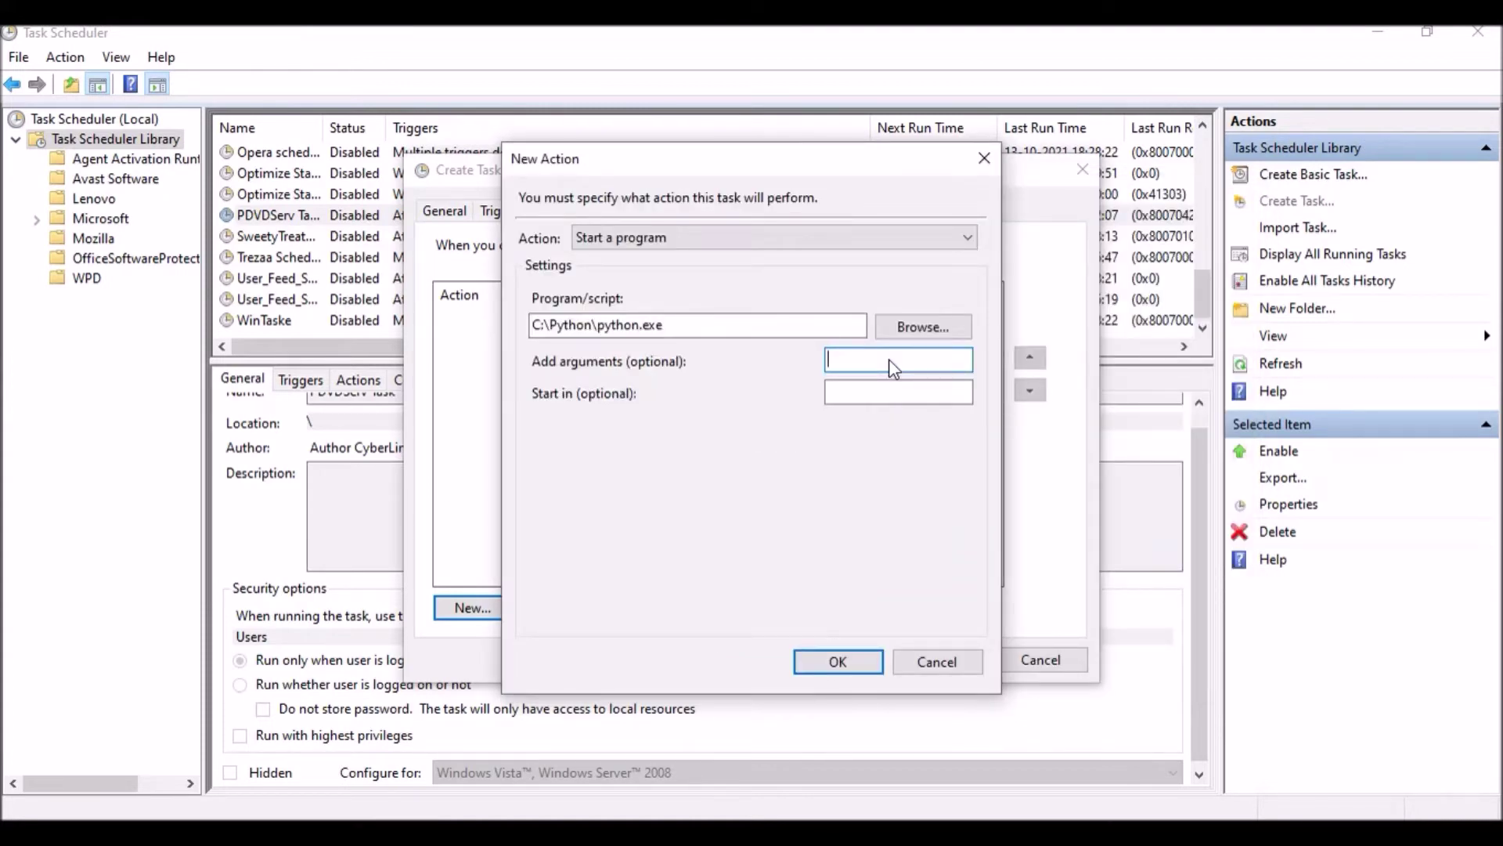
# - Copy the tkintermsg.py file name from Explorer and paste it into Add arguments
pyautogui.click(783, 834)
pyautogui.click(678, 780)
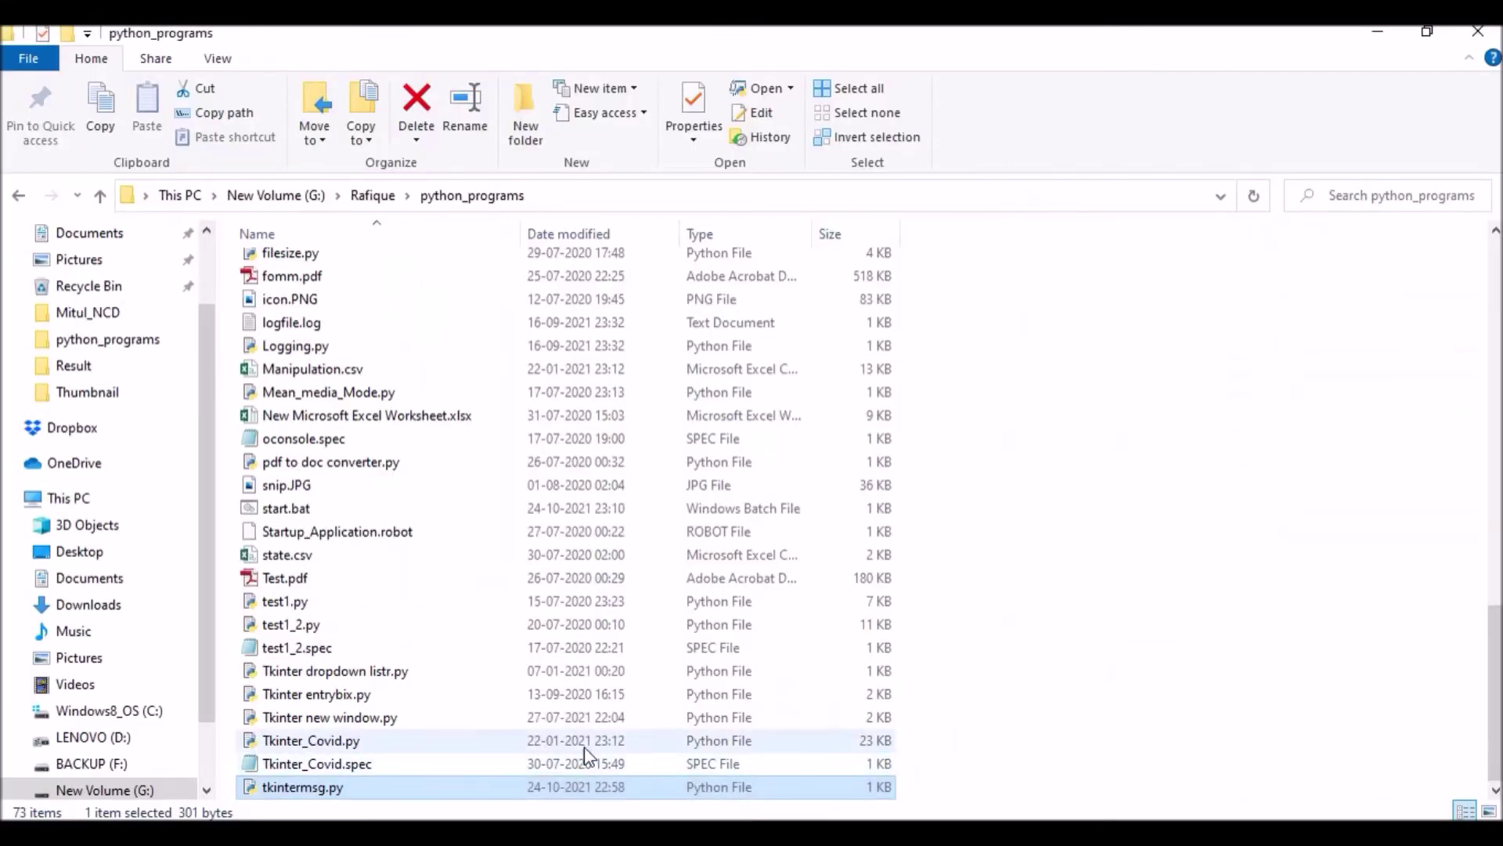
pyautogui.click(357, 787)
pyautogui.click(350, 785)
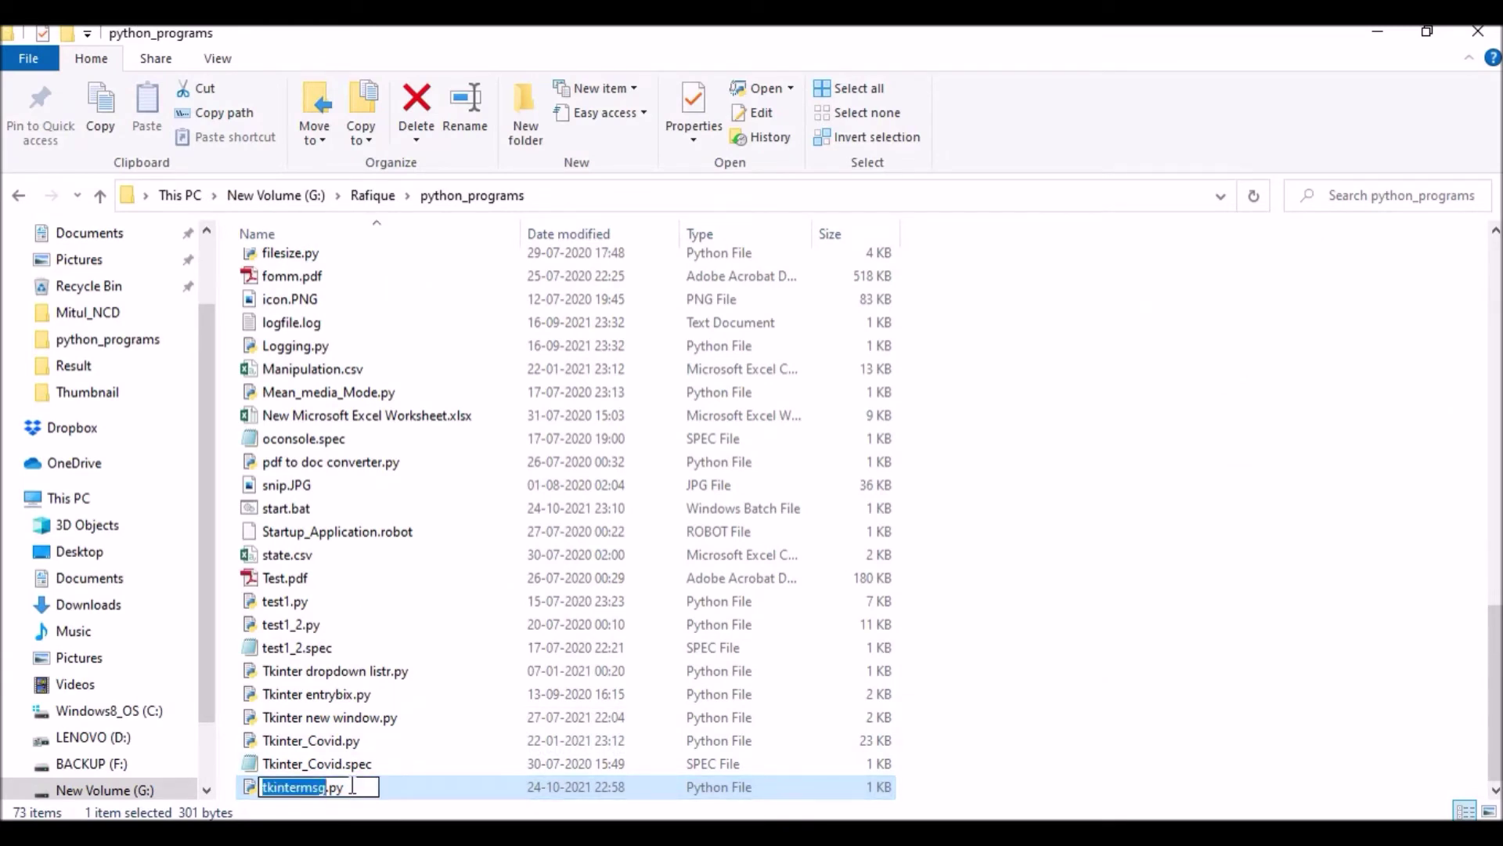
pyautogui.hotkey('shift', 'Right')
pyautogui.hotkey('shift', 'Right')
pyautogui.hotkey('shift', 'Right')
pyautogui.hotkey('ctrl', 'c')
pyautogui.hotkey('alt', 'Tab')
pyautogui.hotkey('ctrl', 'v')
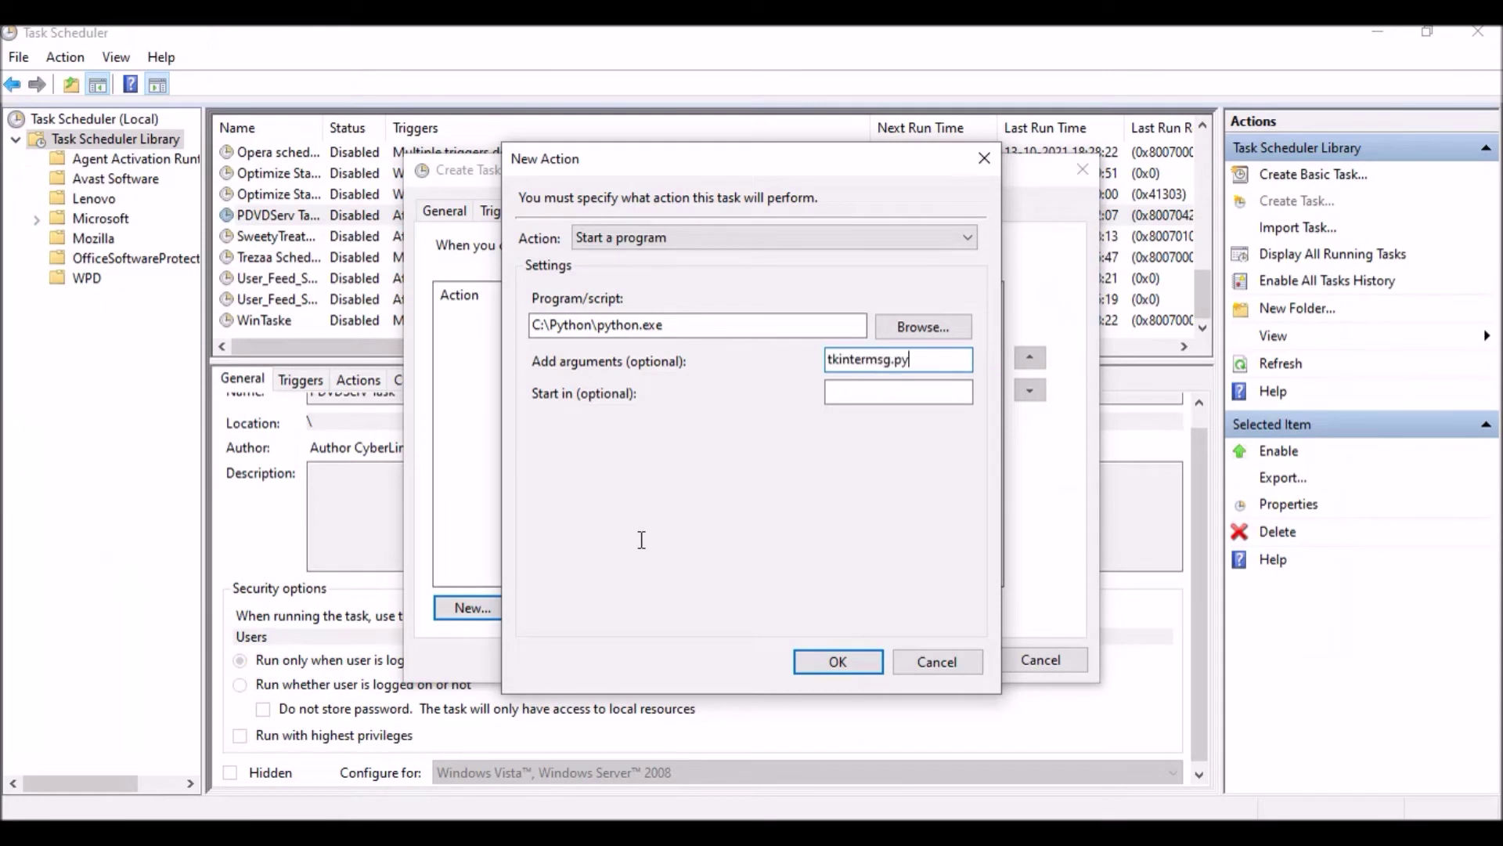
pyautogui.click(848, 389)
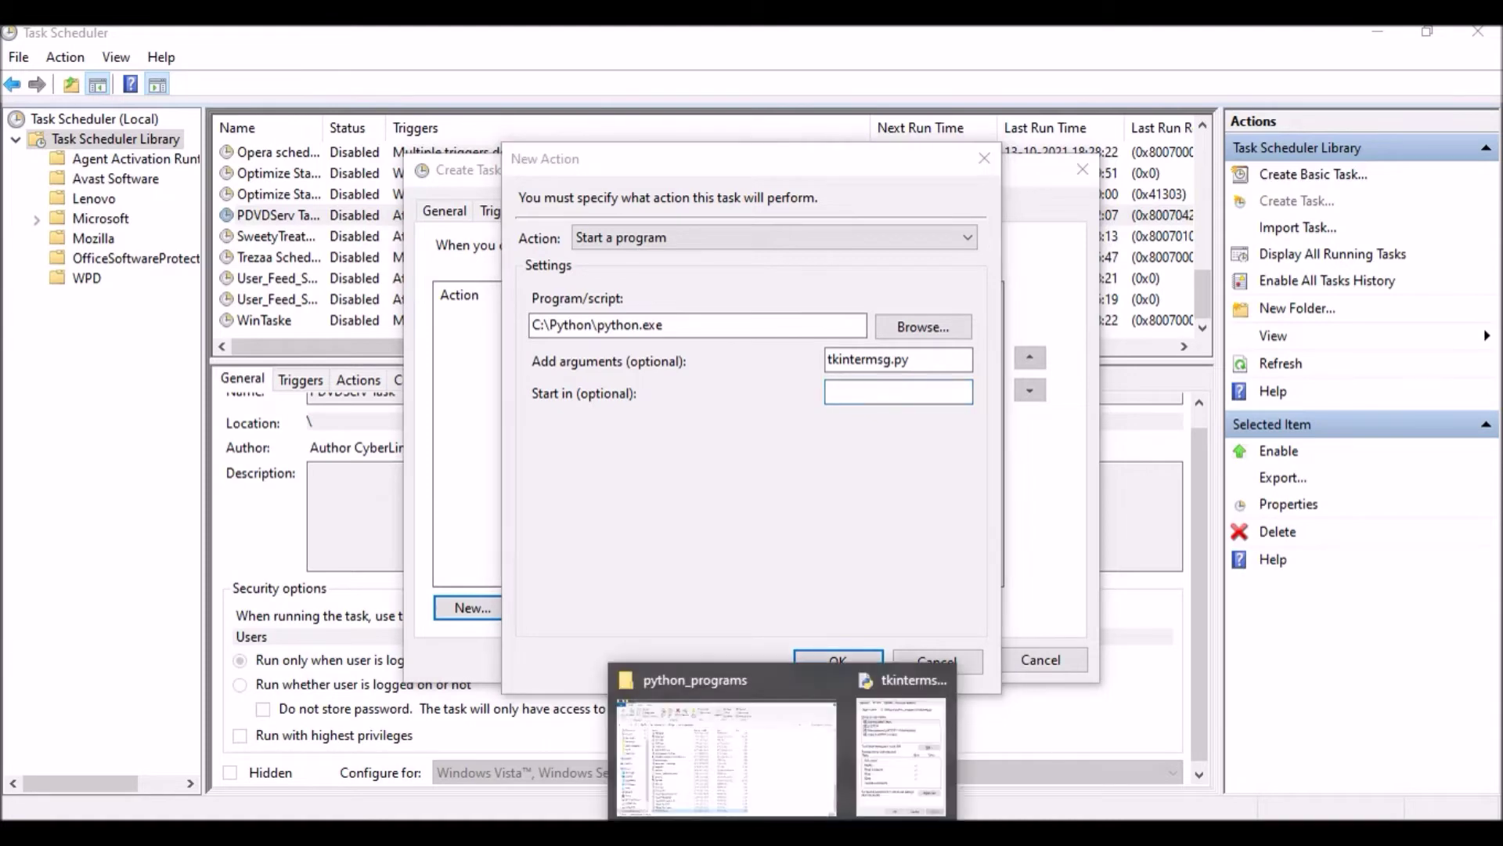
# - Switch to the python_programs window and try editing its address bar path
pyautogui.click(775, 755)
pyautogui.click(592, 204)
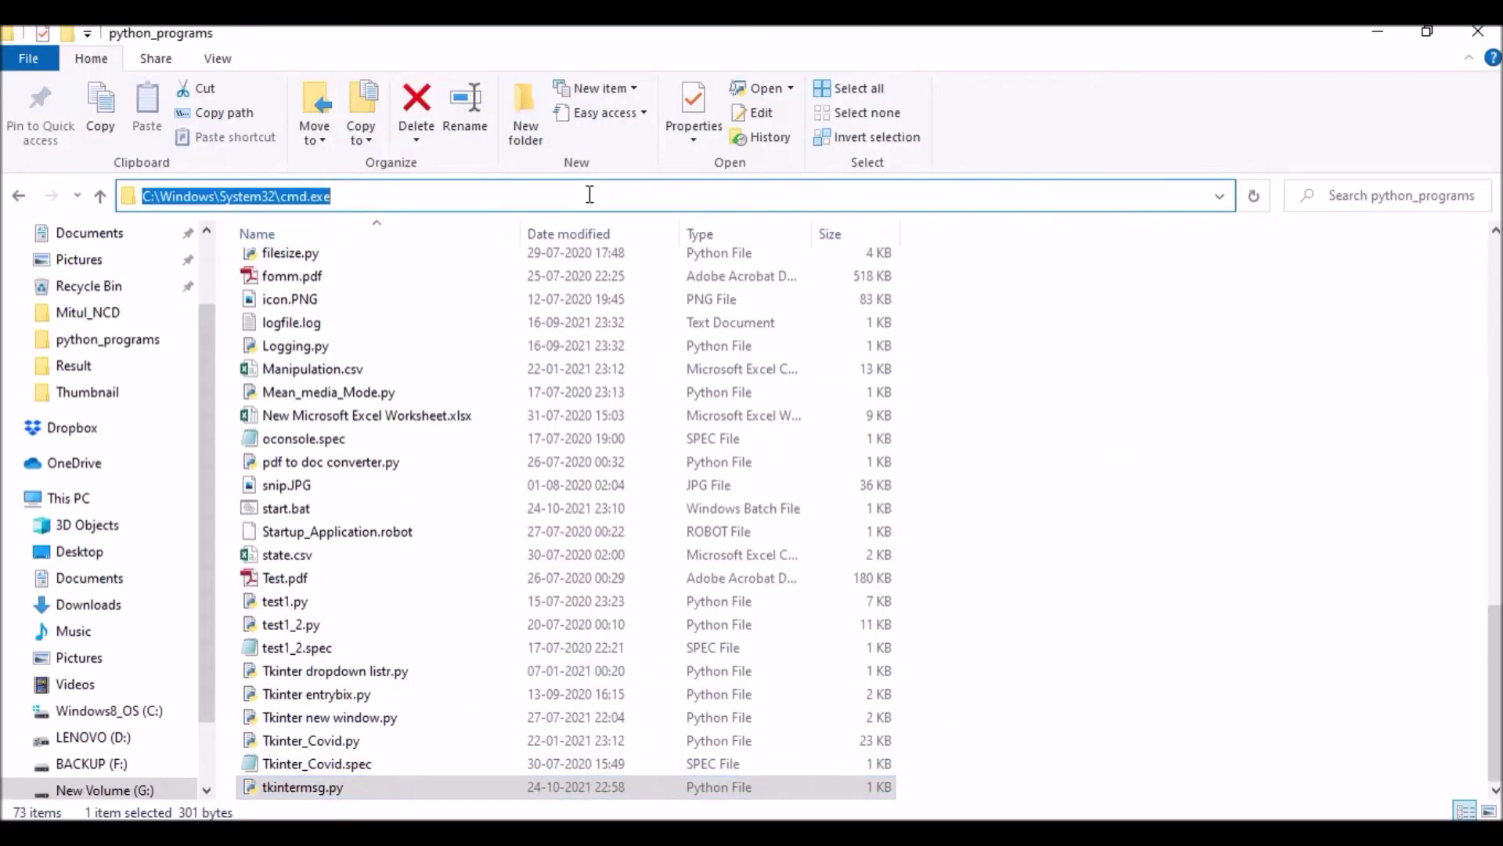
pyautogui.press('Escape')
pyautogui.click(593, 204)
pyautogui.click(427, 191)
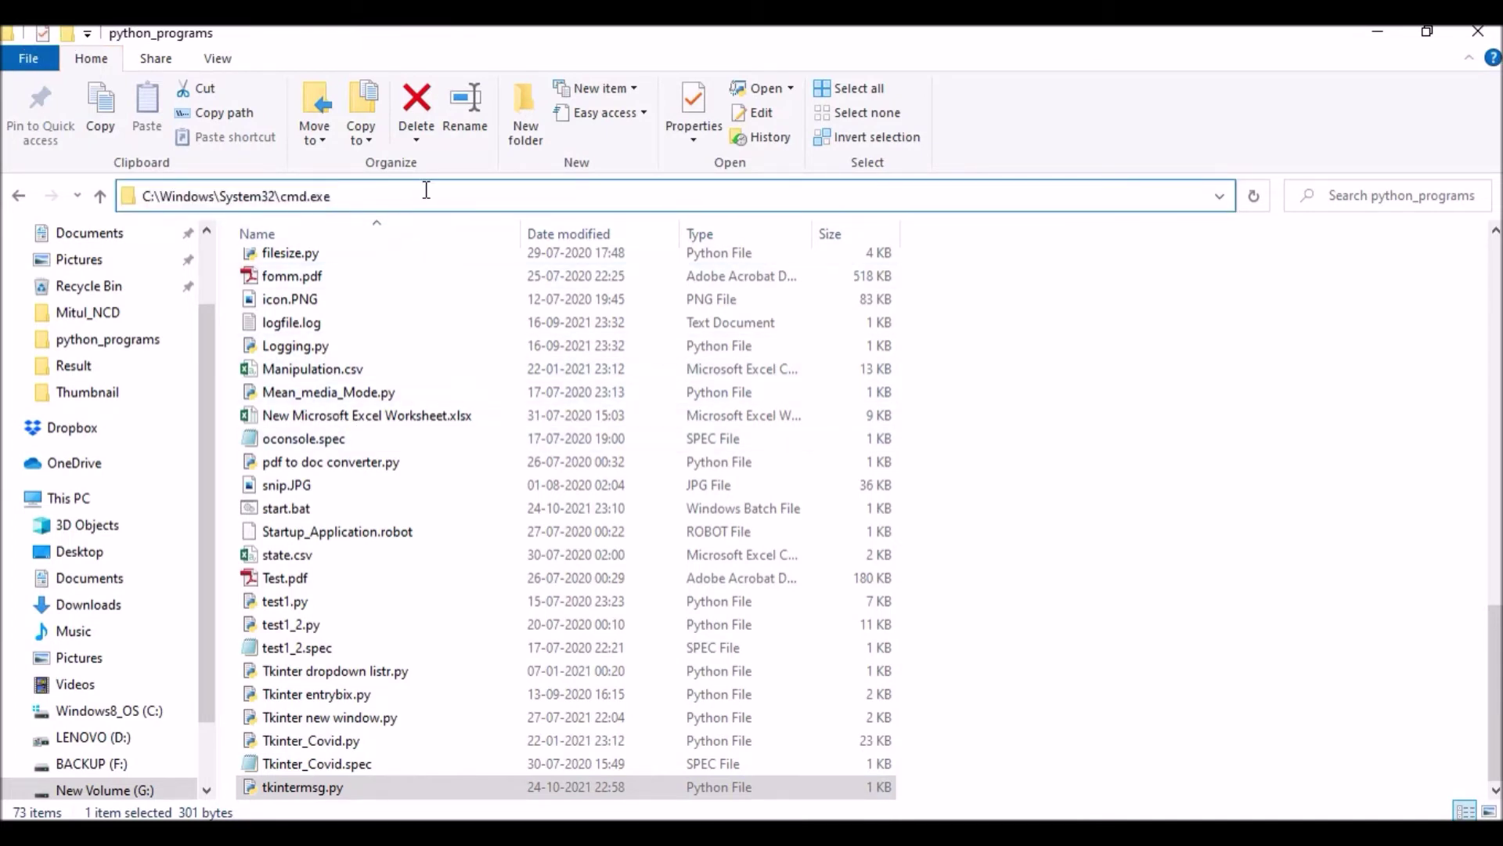
pyautogui.press('Escape')
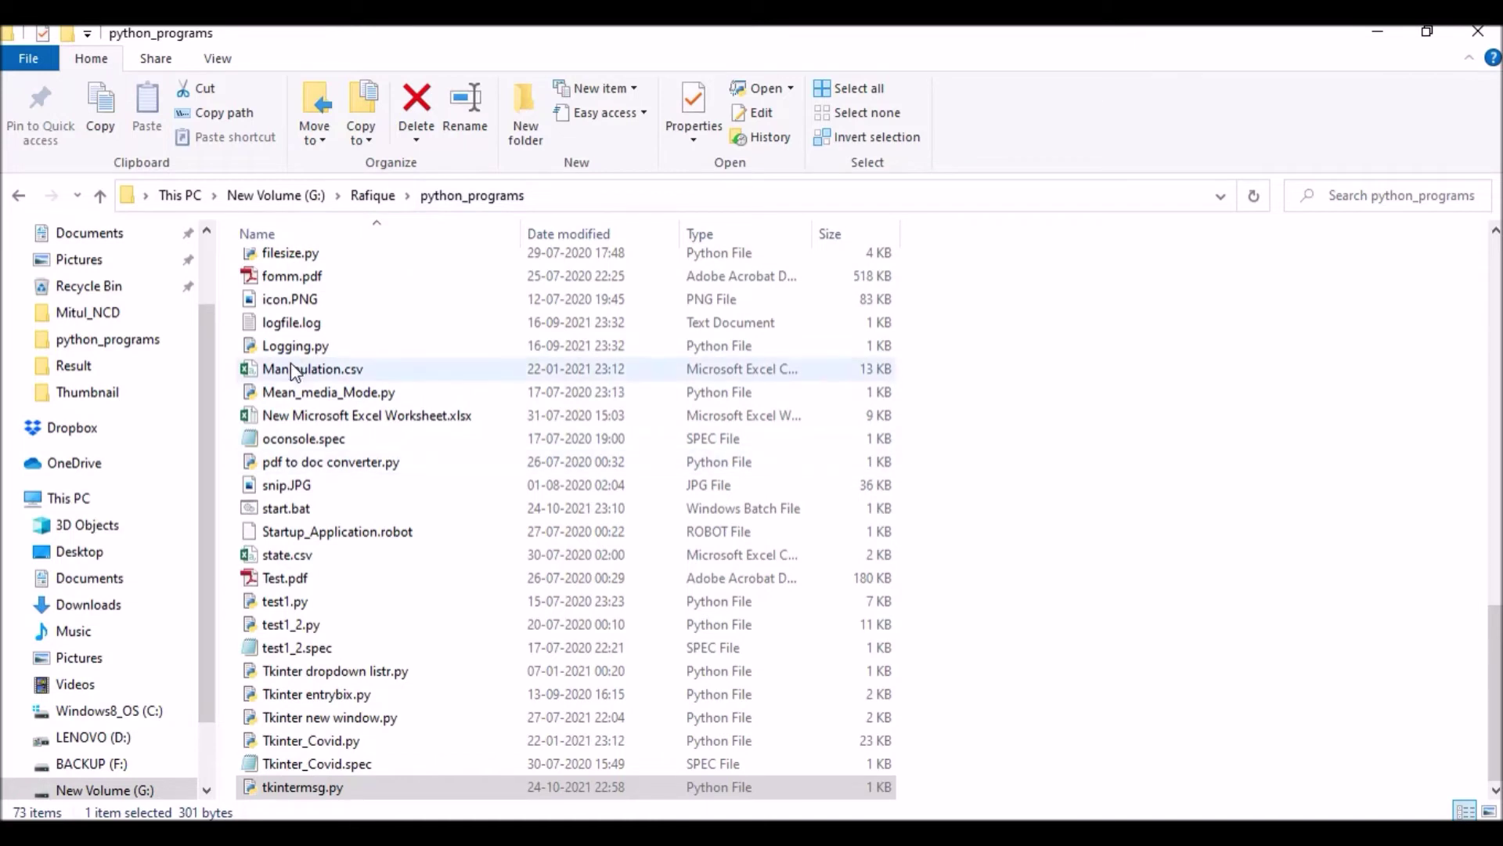
pyautogui.click(592, 200)
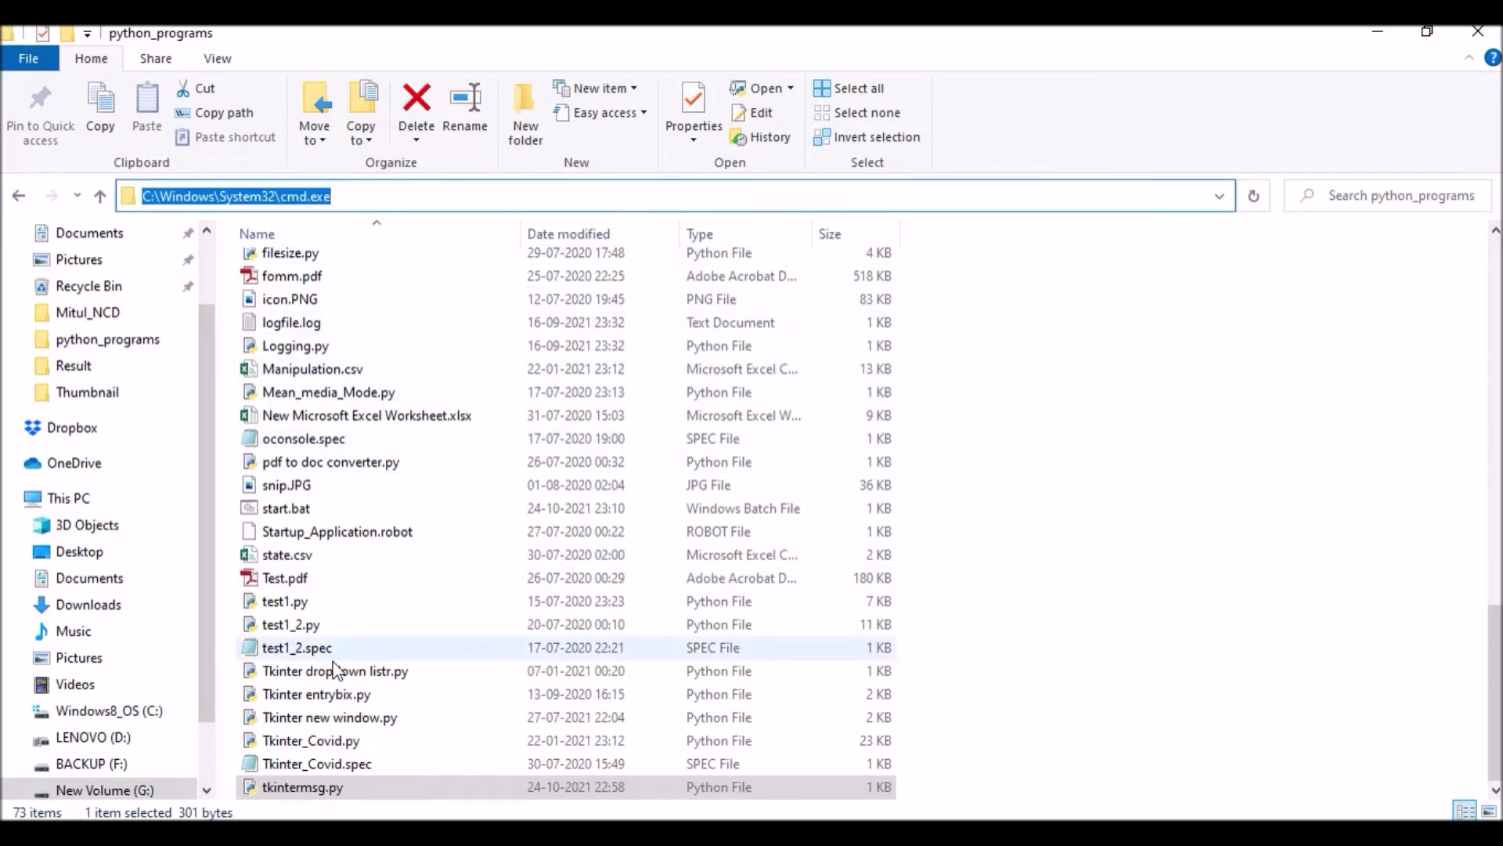
pyautogui.click(324, 281)
pyautogui.click(323, 279)
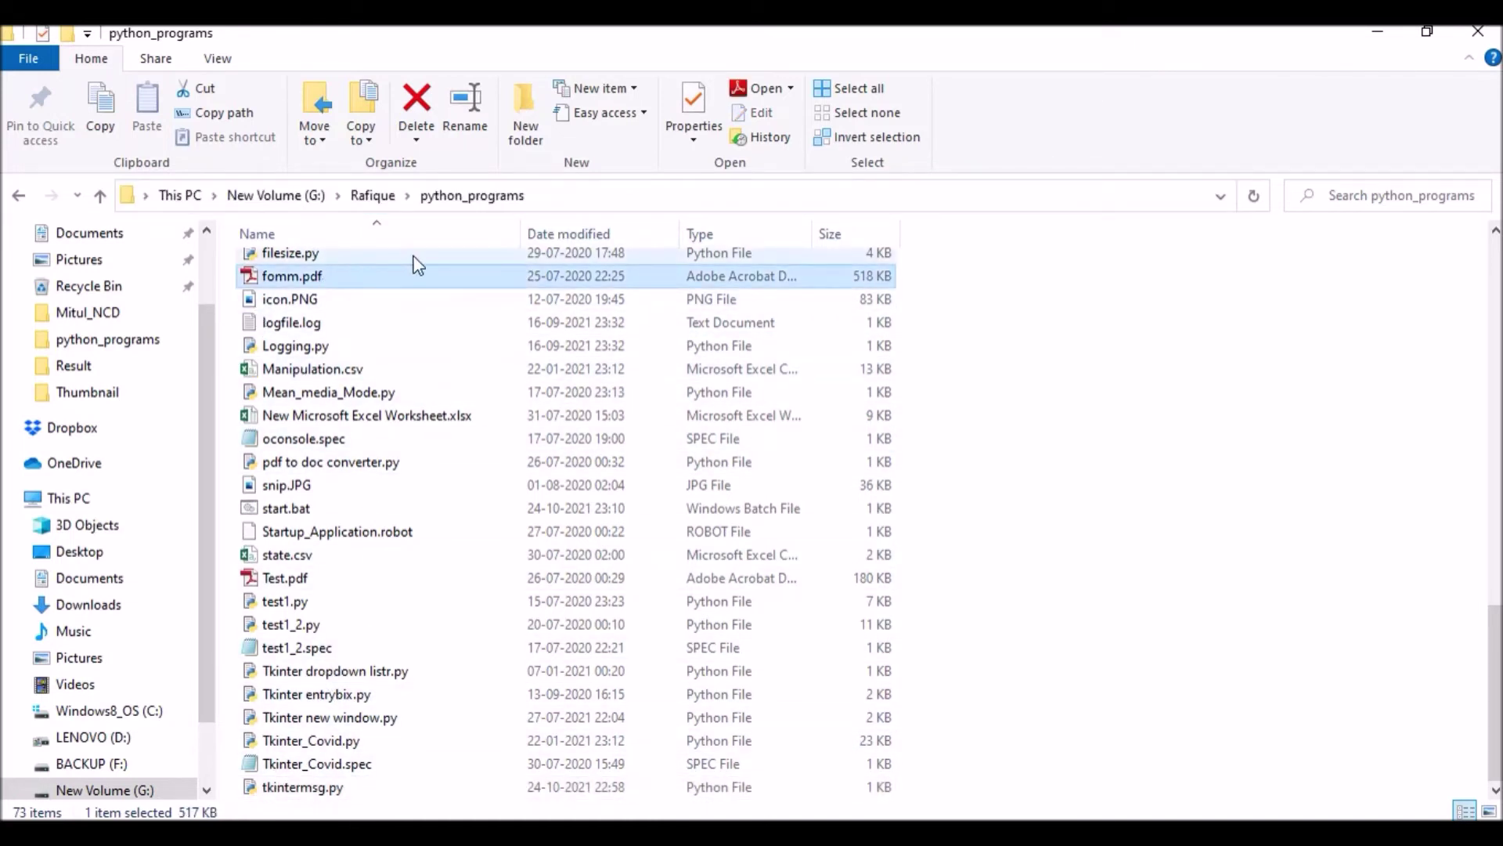
# - Return to python_programs and reveal G:\Rafique\python_programs as editable text
pyautogui.click(599, 206)
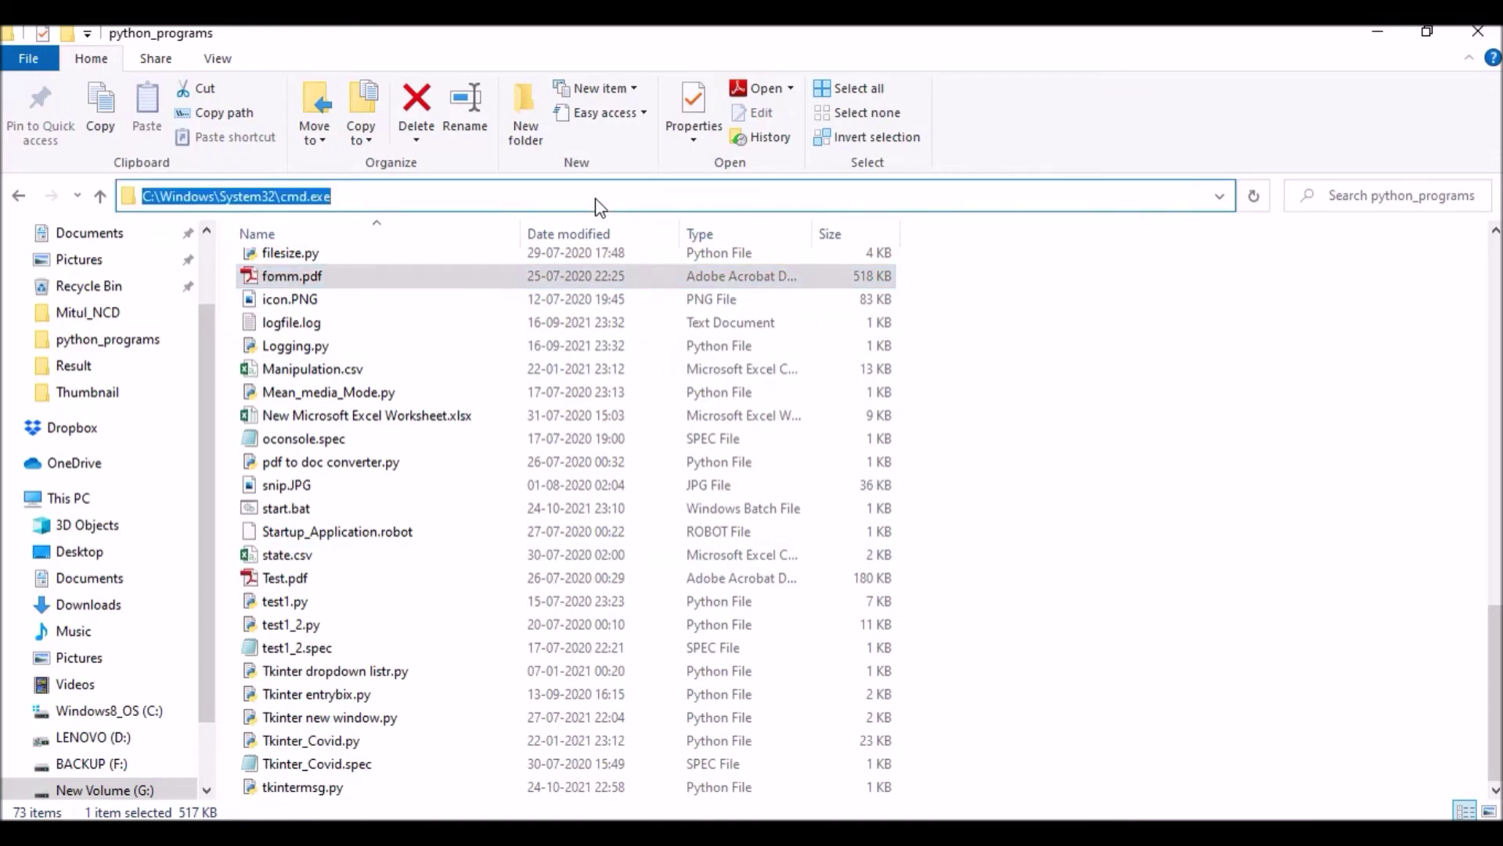
pyautogui.click(18, 195)
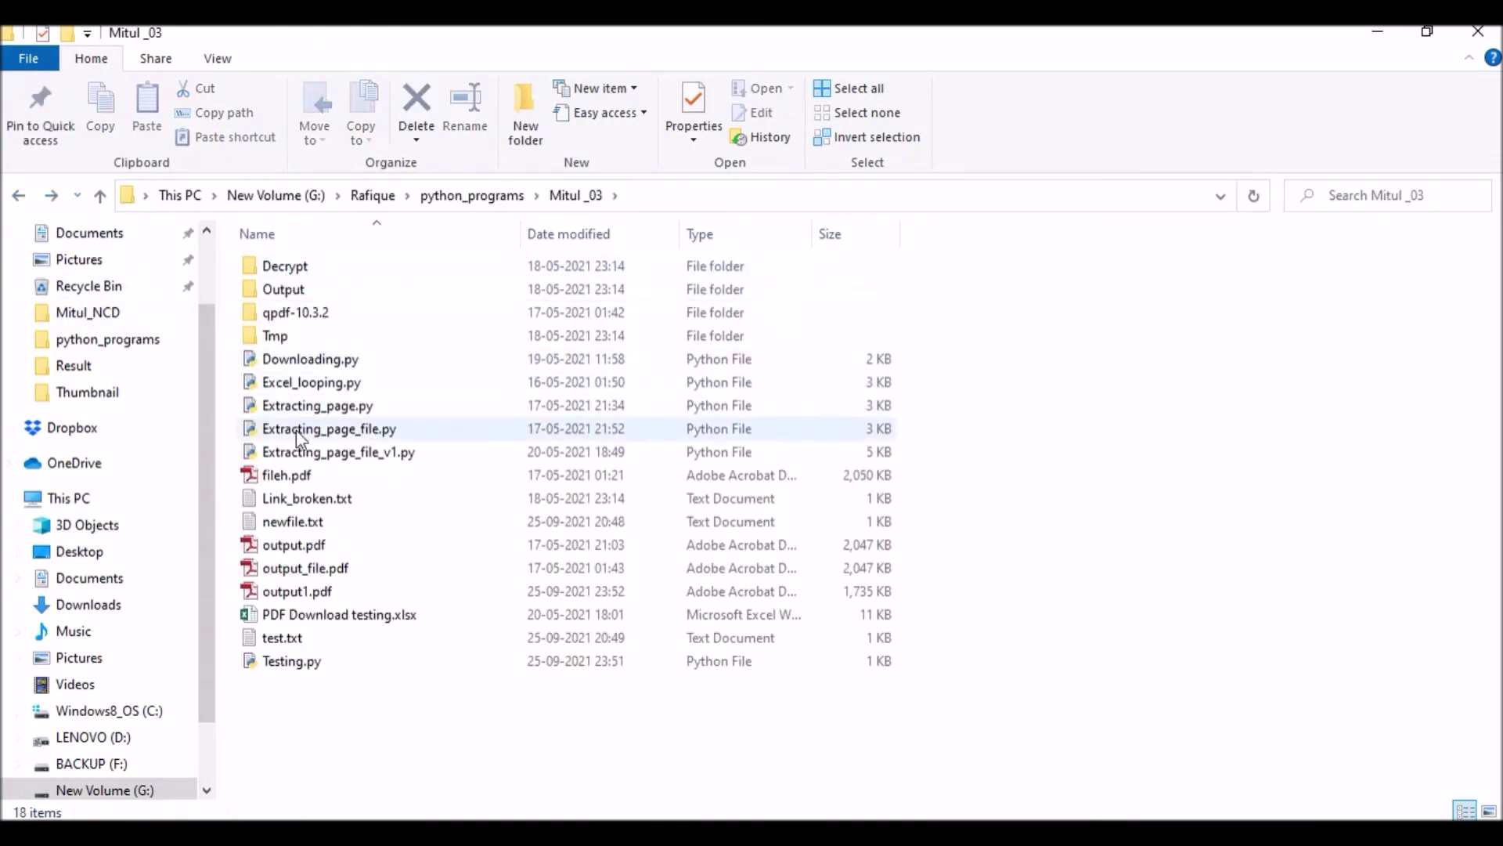
pyautogui.click(476, 196)
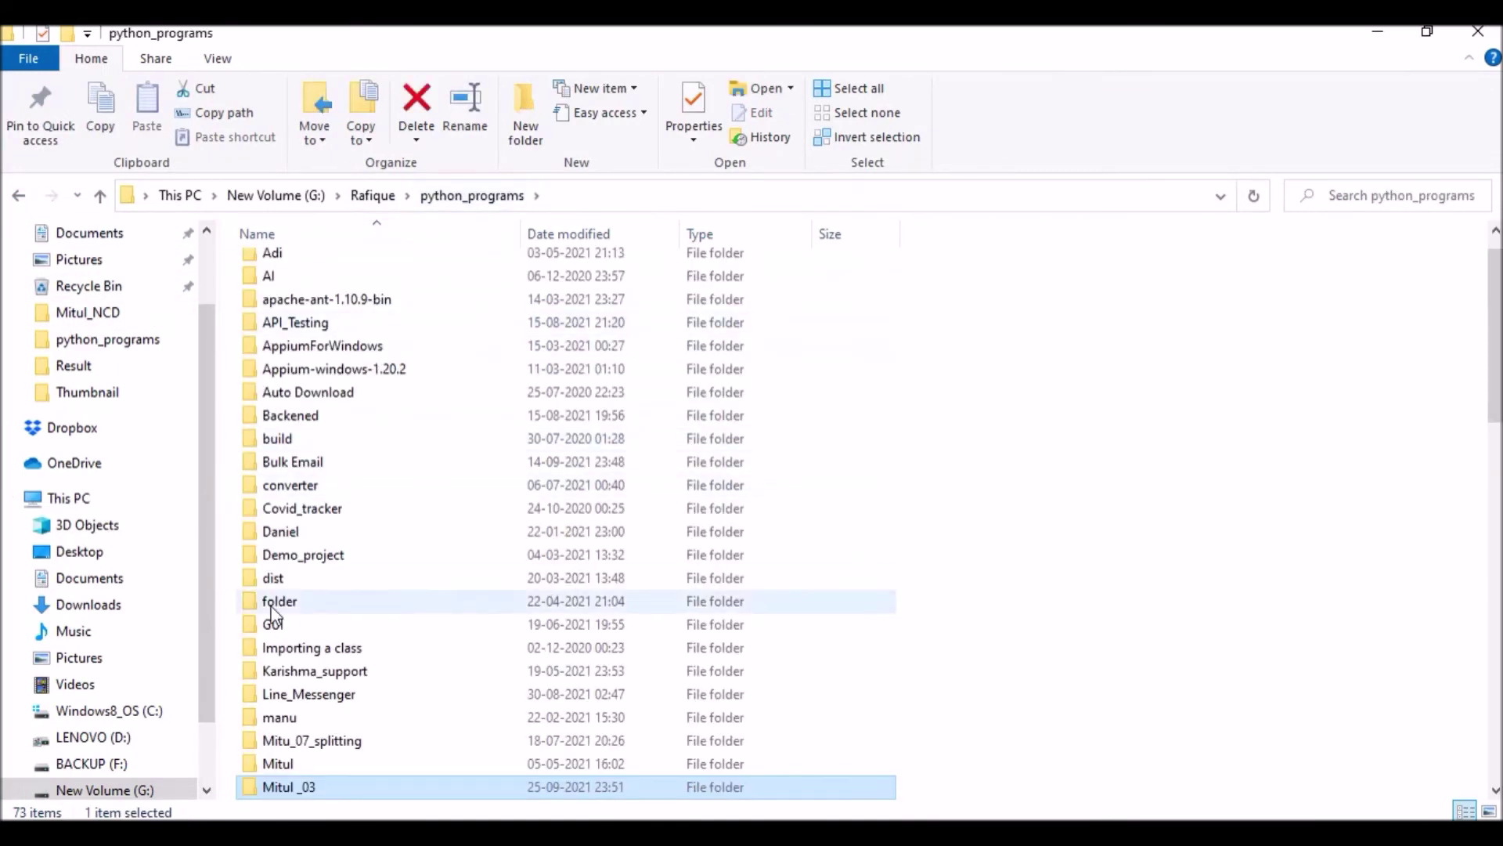
pyautogui.scroll(-15, 273, 616)
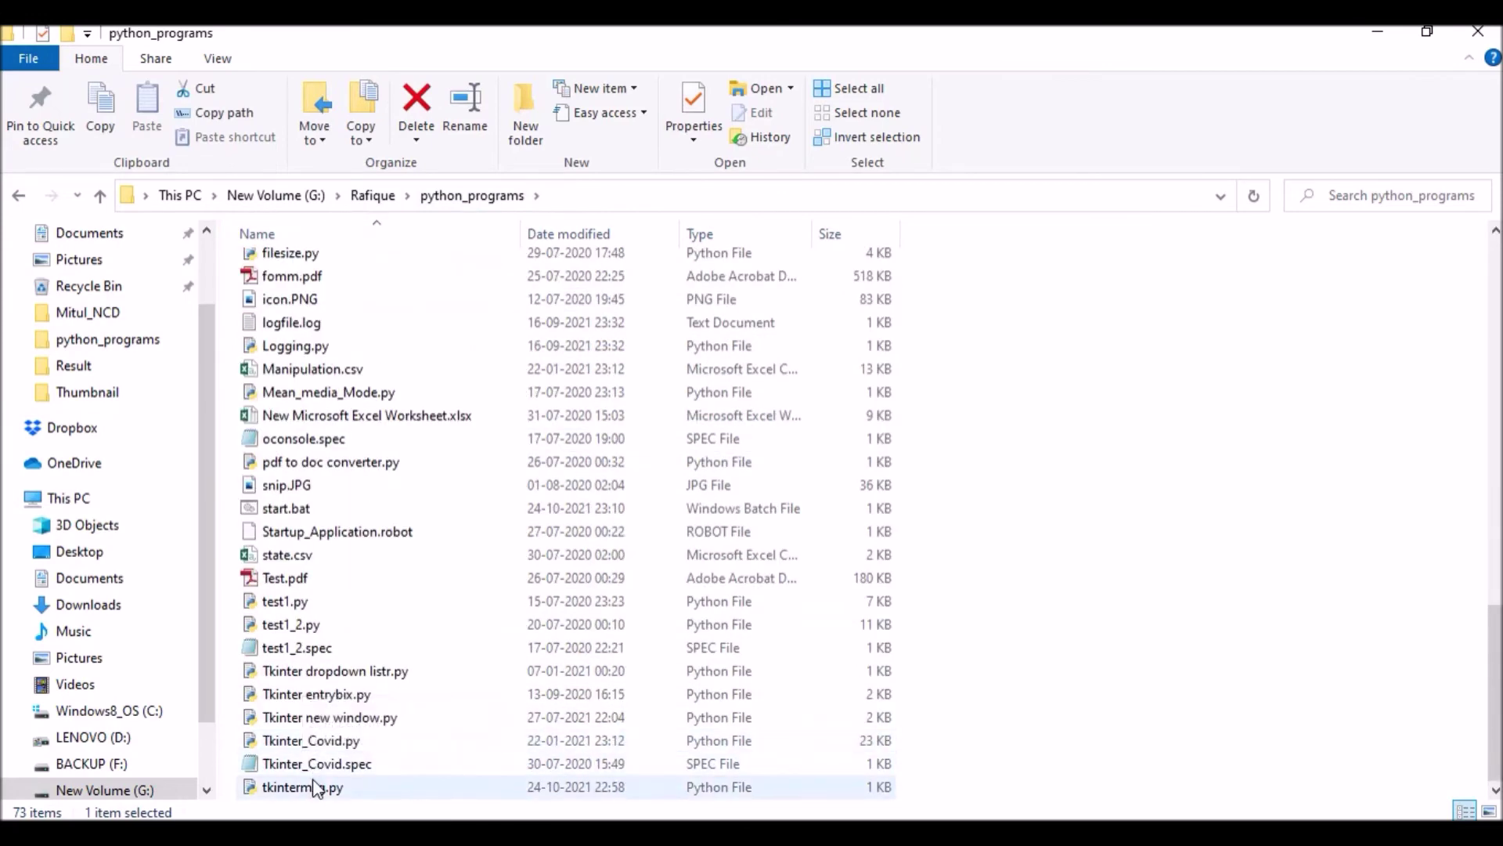
pyautogui.click(672, 197)
pyautogui.hotkey('ctrl', 'c')
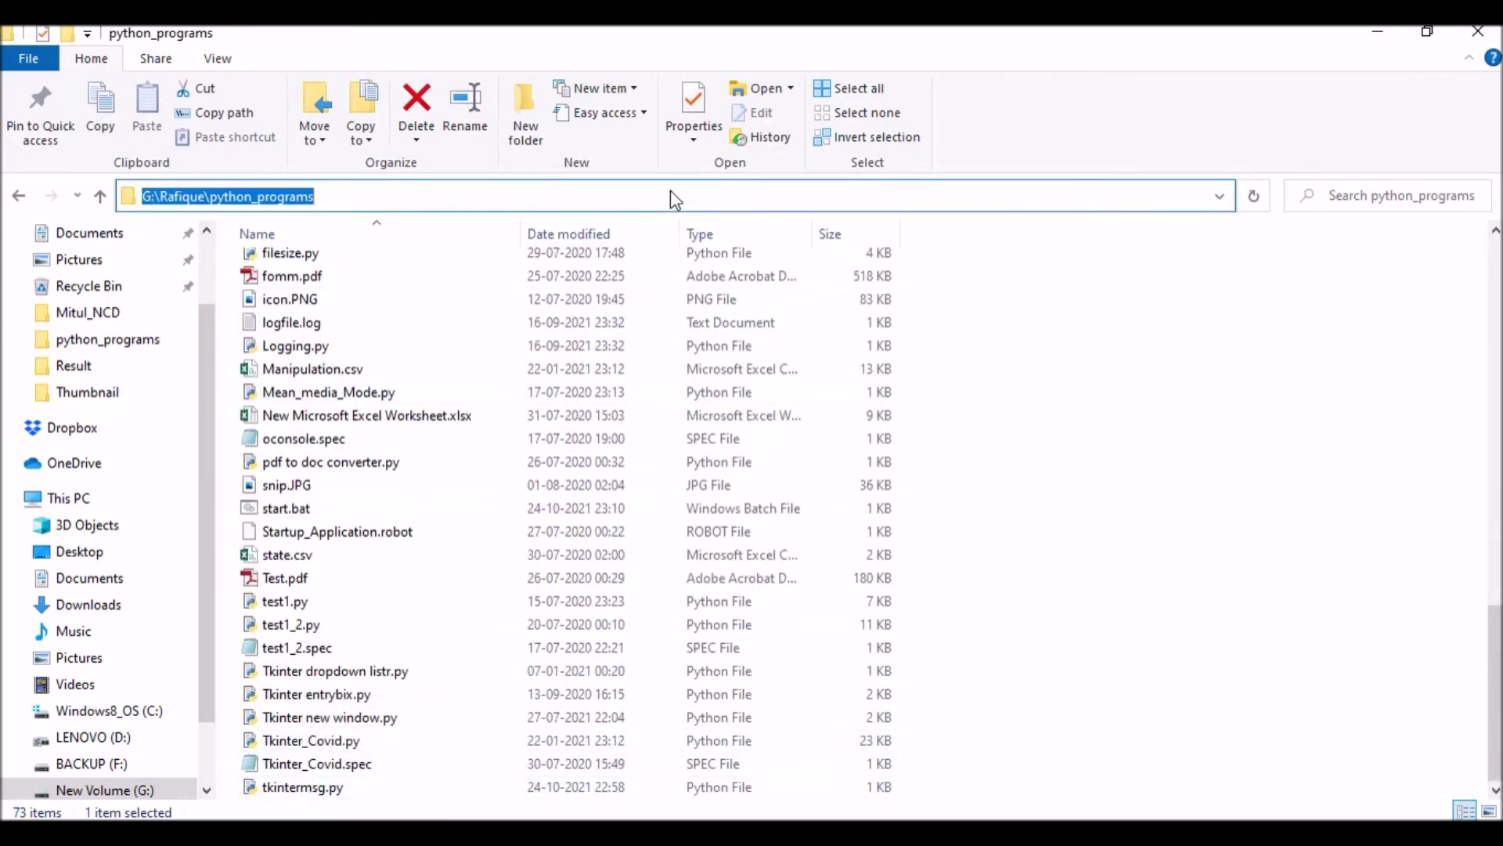
# - Set the action's Start in folder to G:\Rafique\python_programs and confirm the action
pyautogui.hotkey('alt', 'Tab')
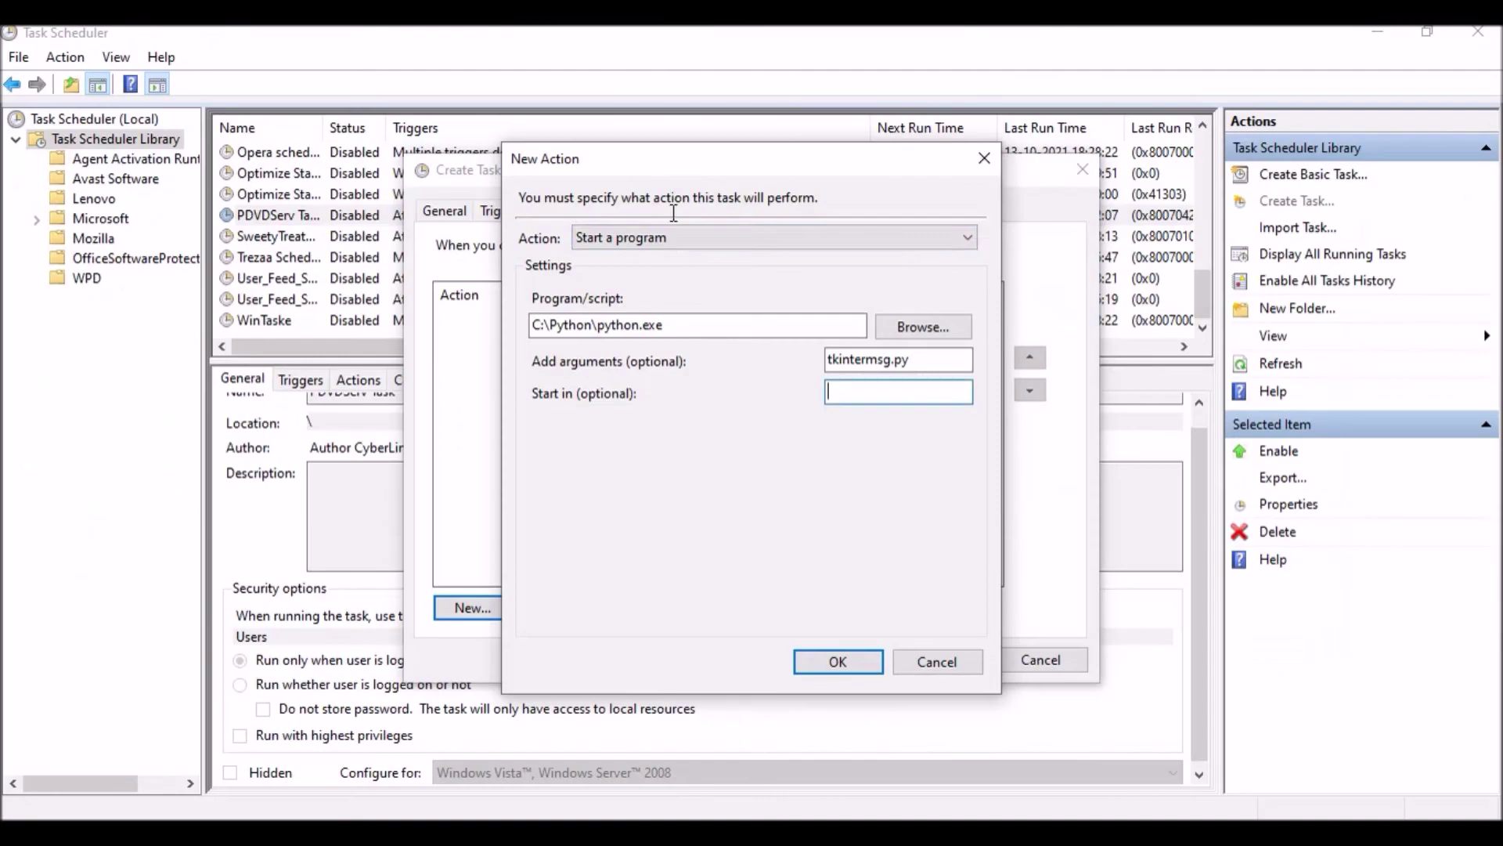
pyautogui.hotkey('ctrl', 'v')
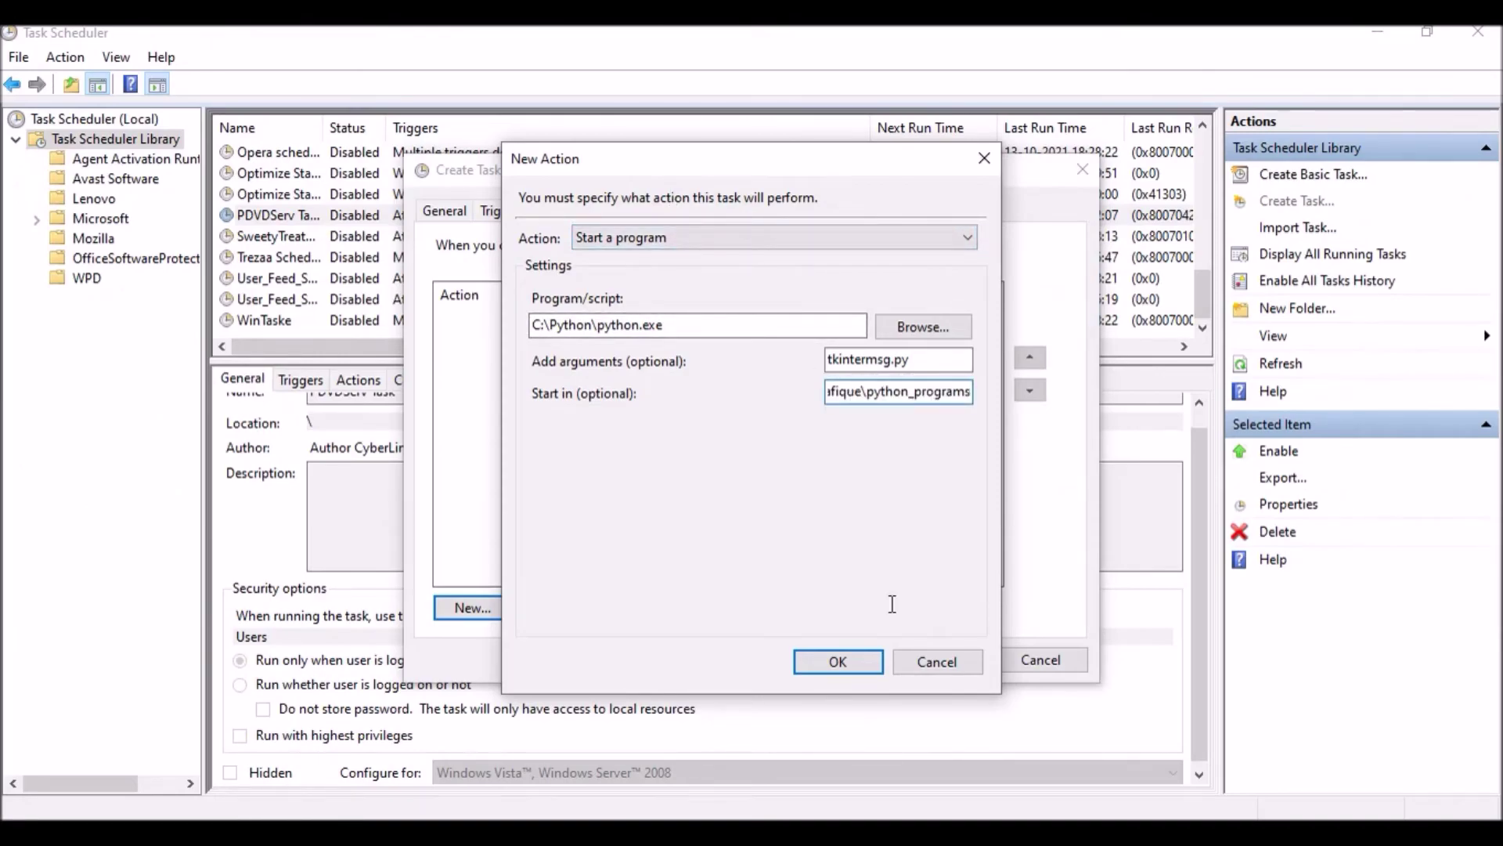
pyautogui.click(838, 662)
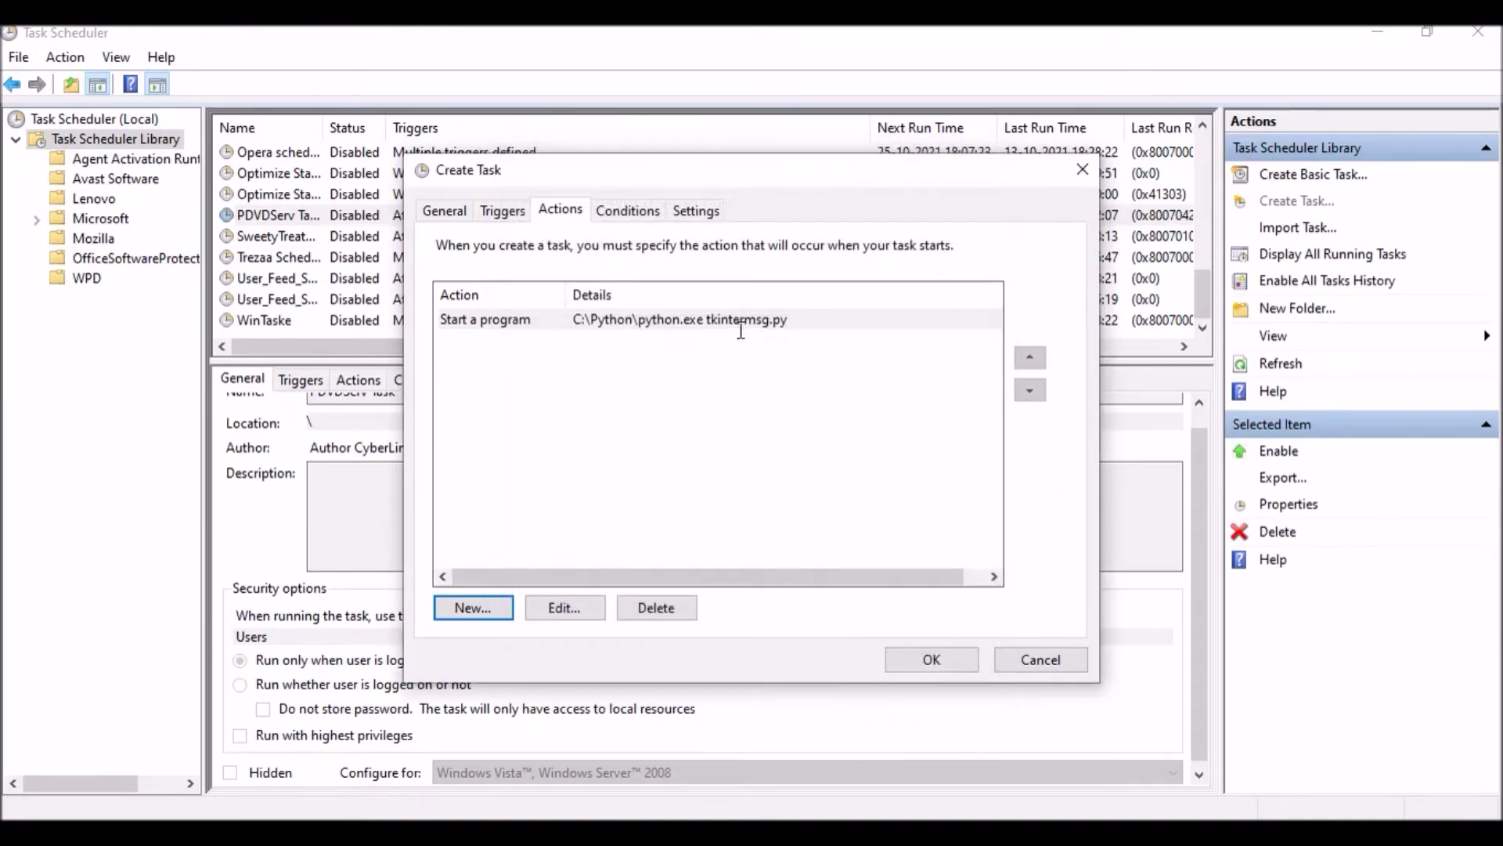
# - Clear the AC-power condition and the three-day run time limit in the task settings
pyautogui.click(617, 211)
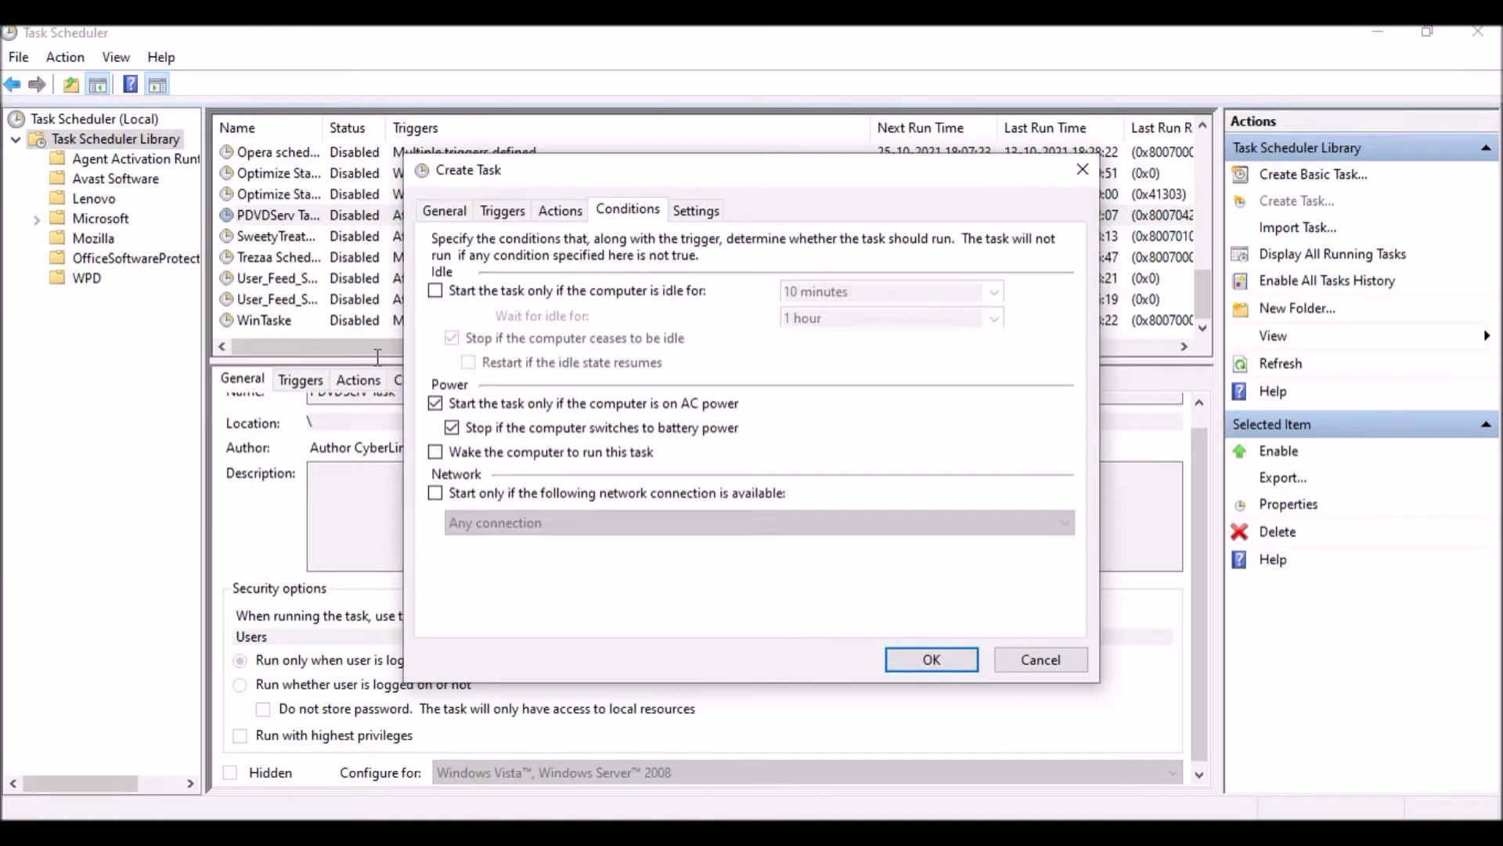
pyautogui.click(435, 404)
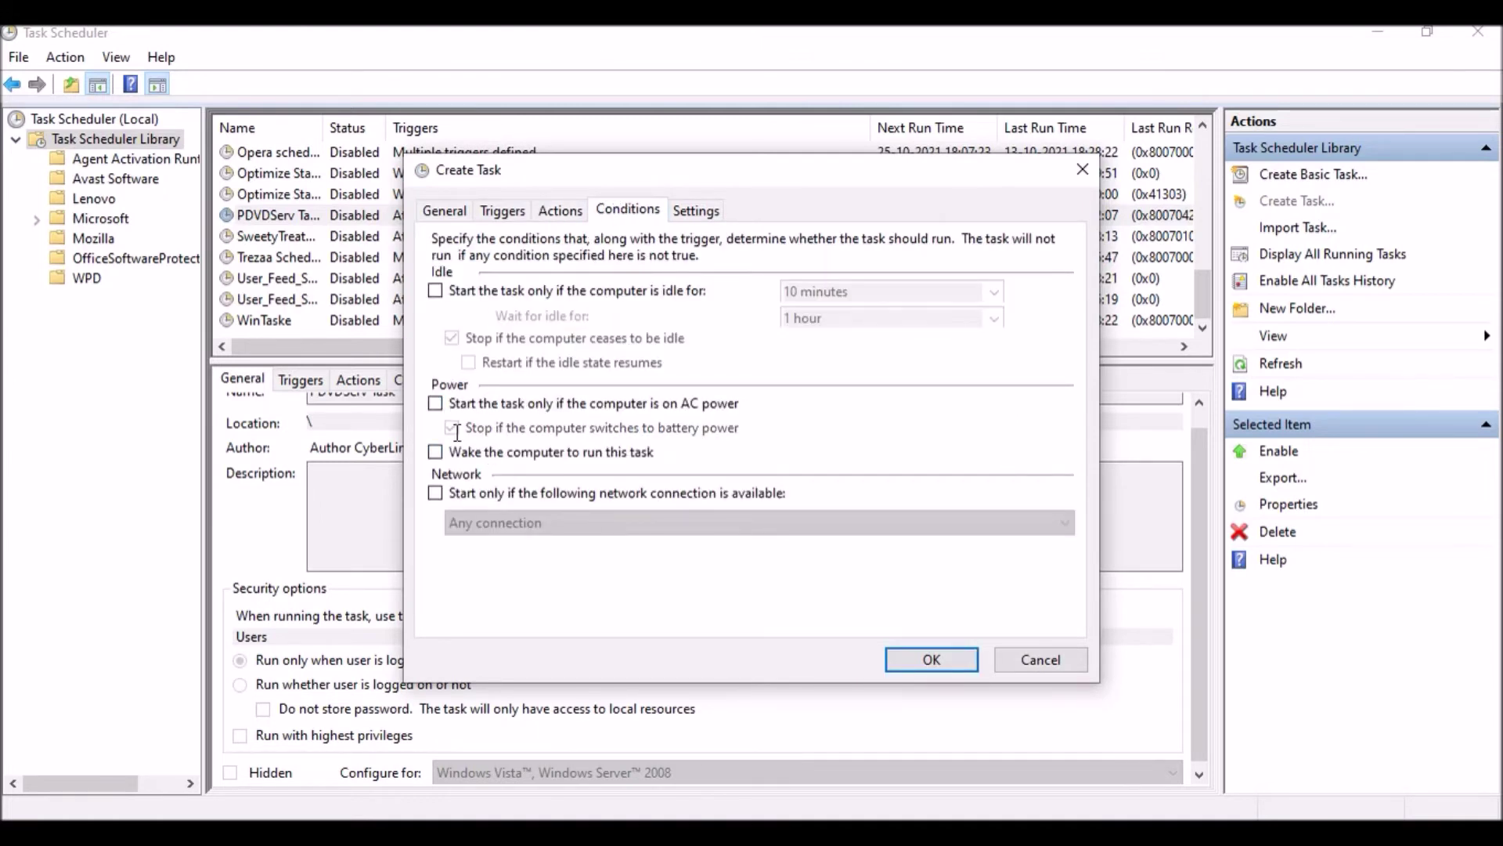
pyautogui.click(696, 210)
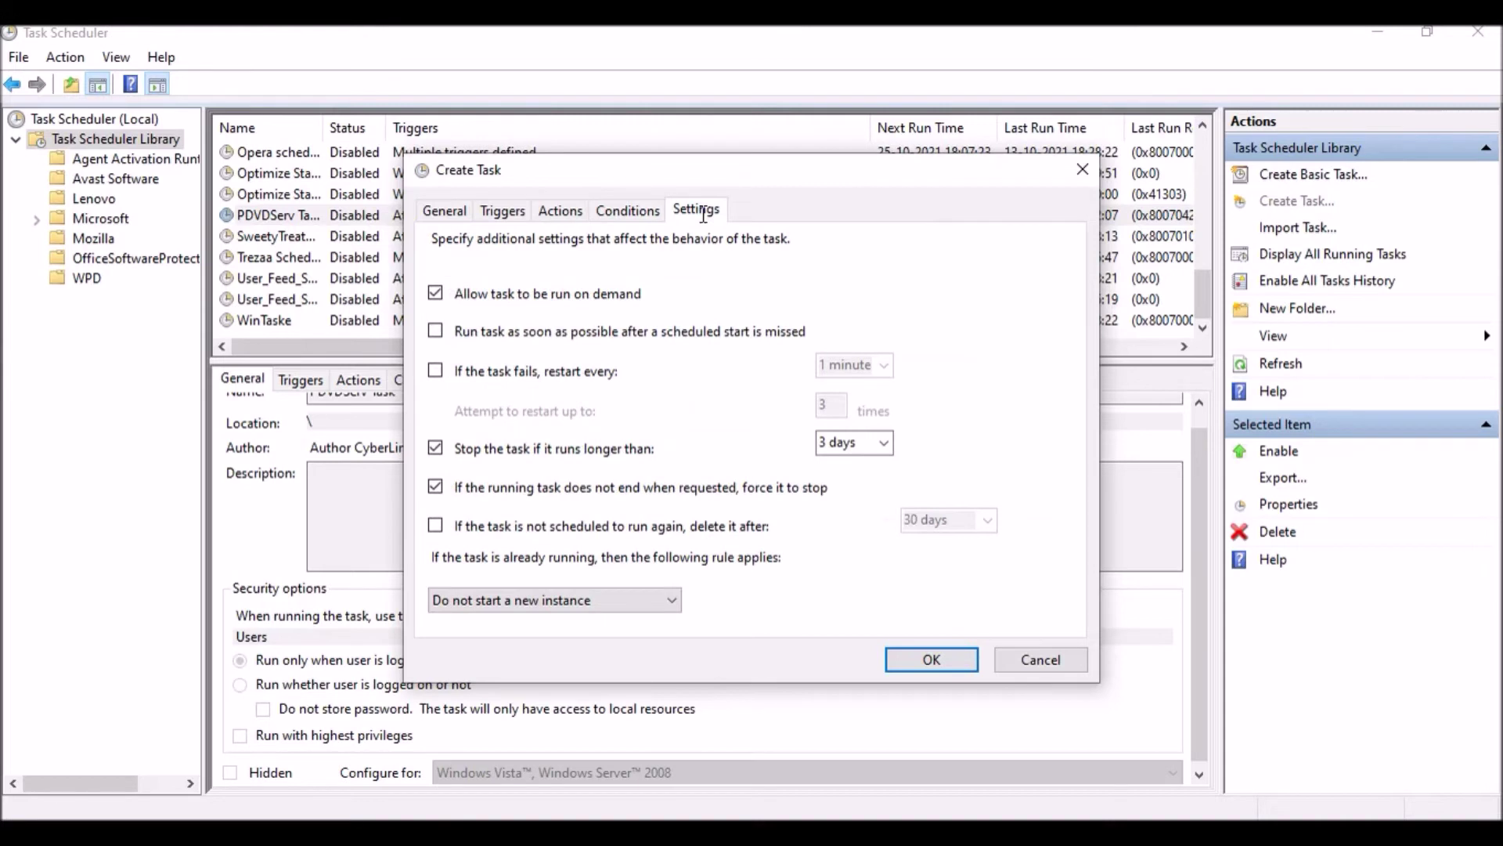
pyautogui.click(436, 446)
# - Review the task's Weekly trigger against the current system time
pyautogui.click(502, 211)
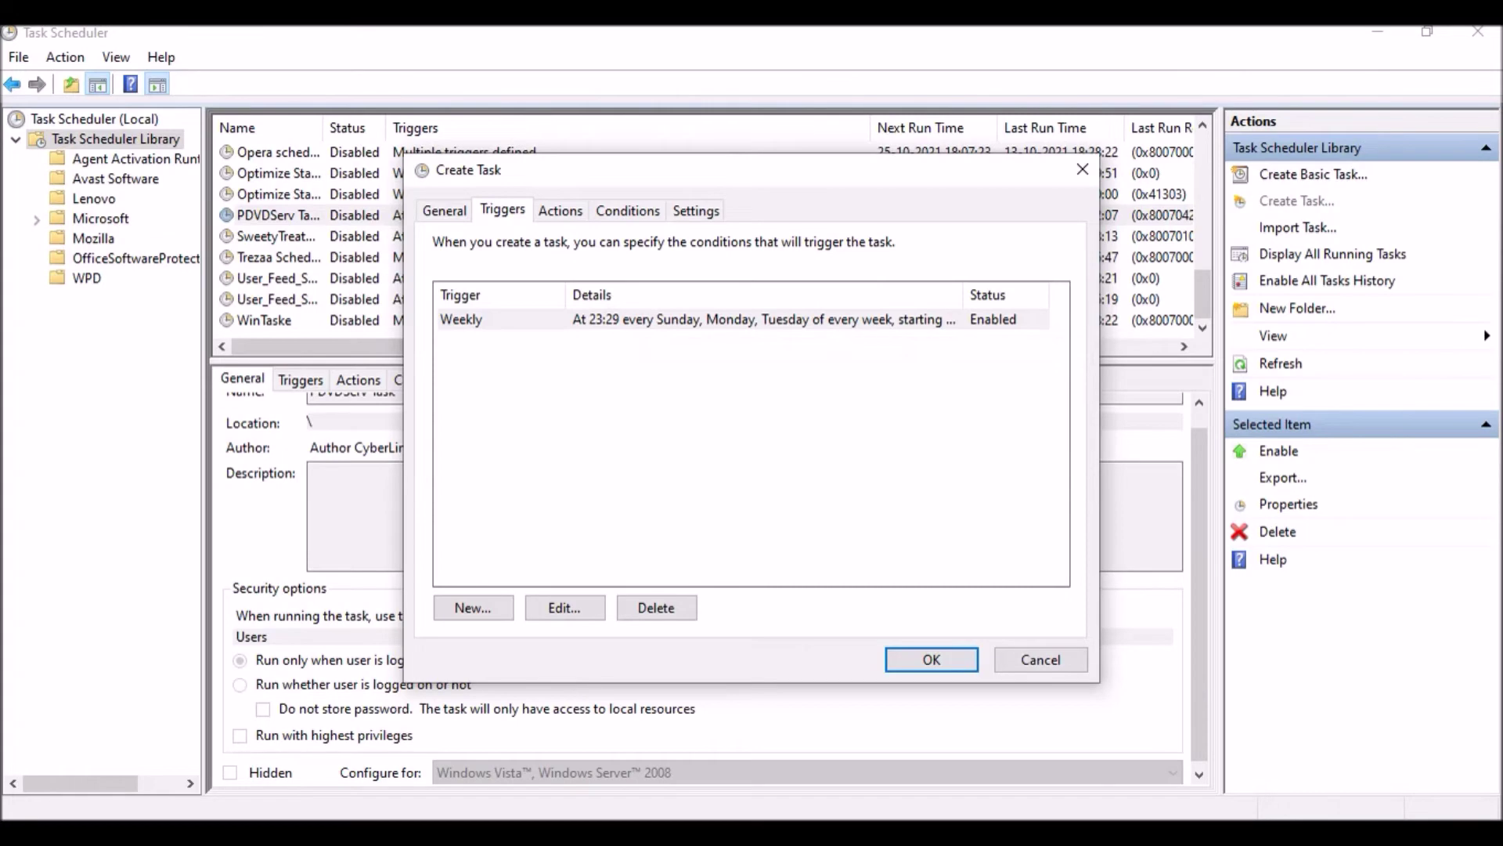
pyautogui.press('super+alt+d')
pyautogui.press('super+alt+d')
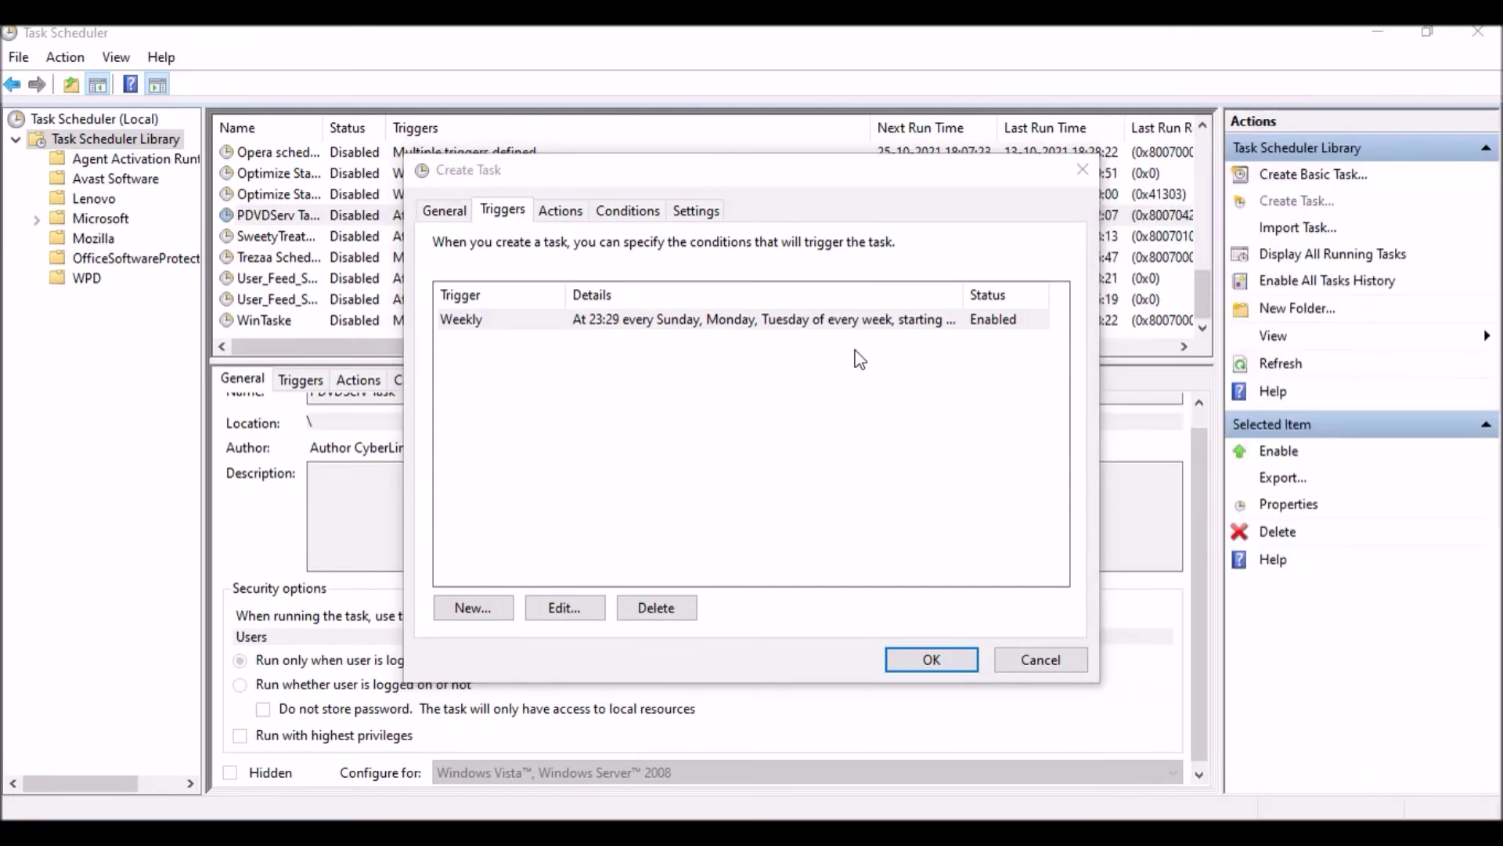
pyautogui.click(591, 318)
# - Save Startpython, select it in the library, and check the clock ahead of the 23:29 run
pyautogui.click(920, 660)
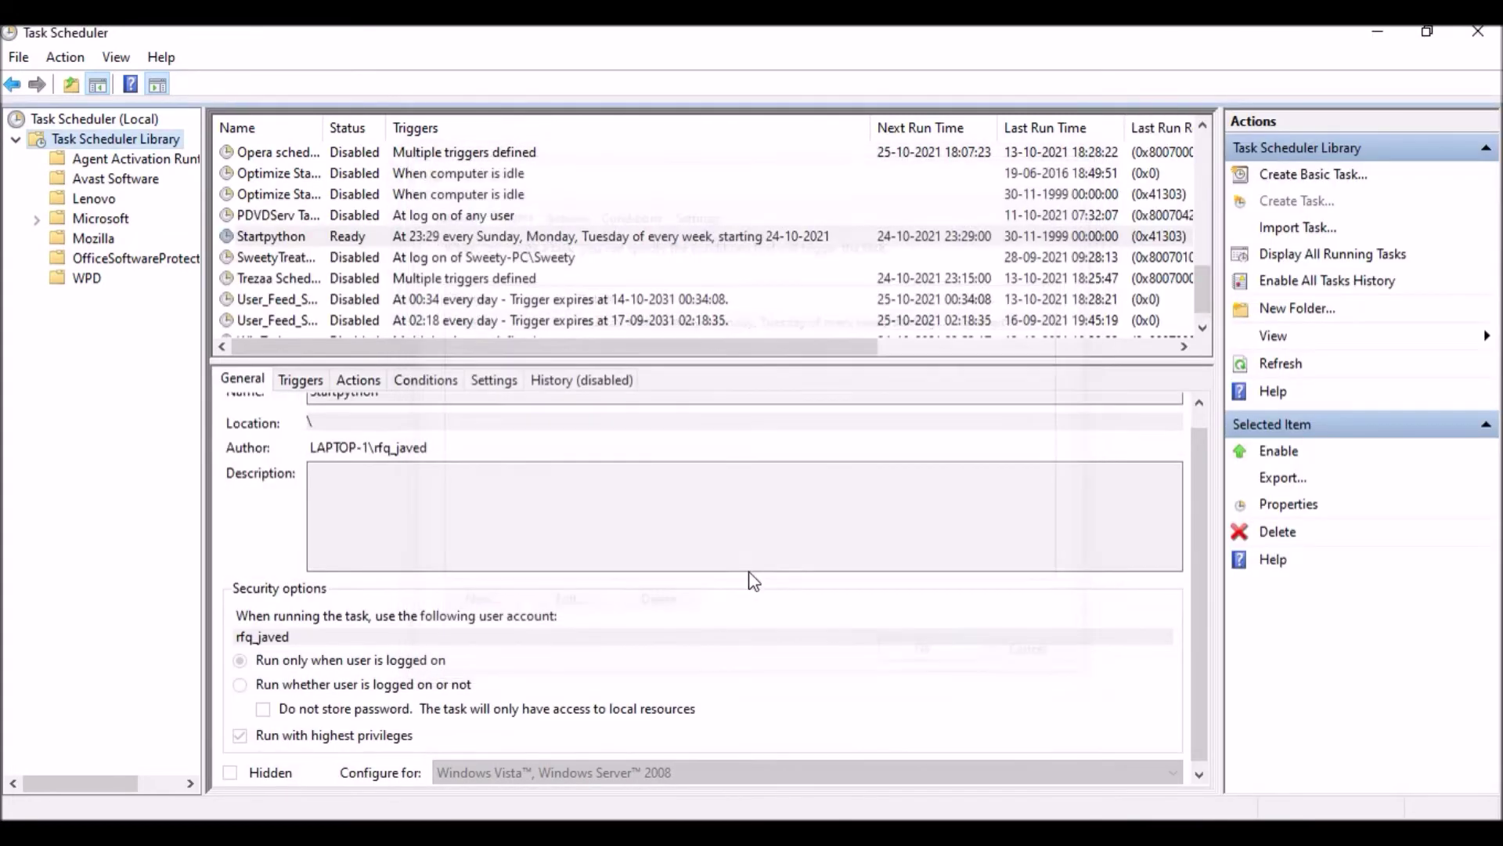
pyautogui.click(348, 302)
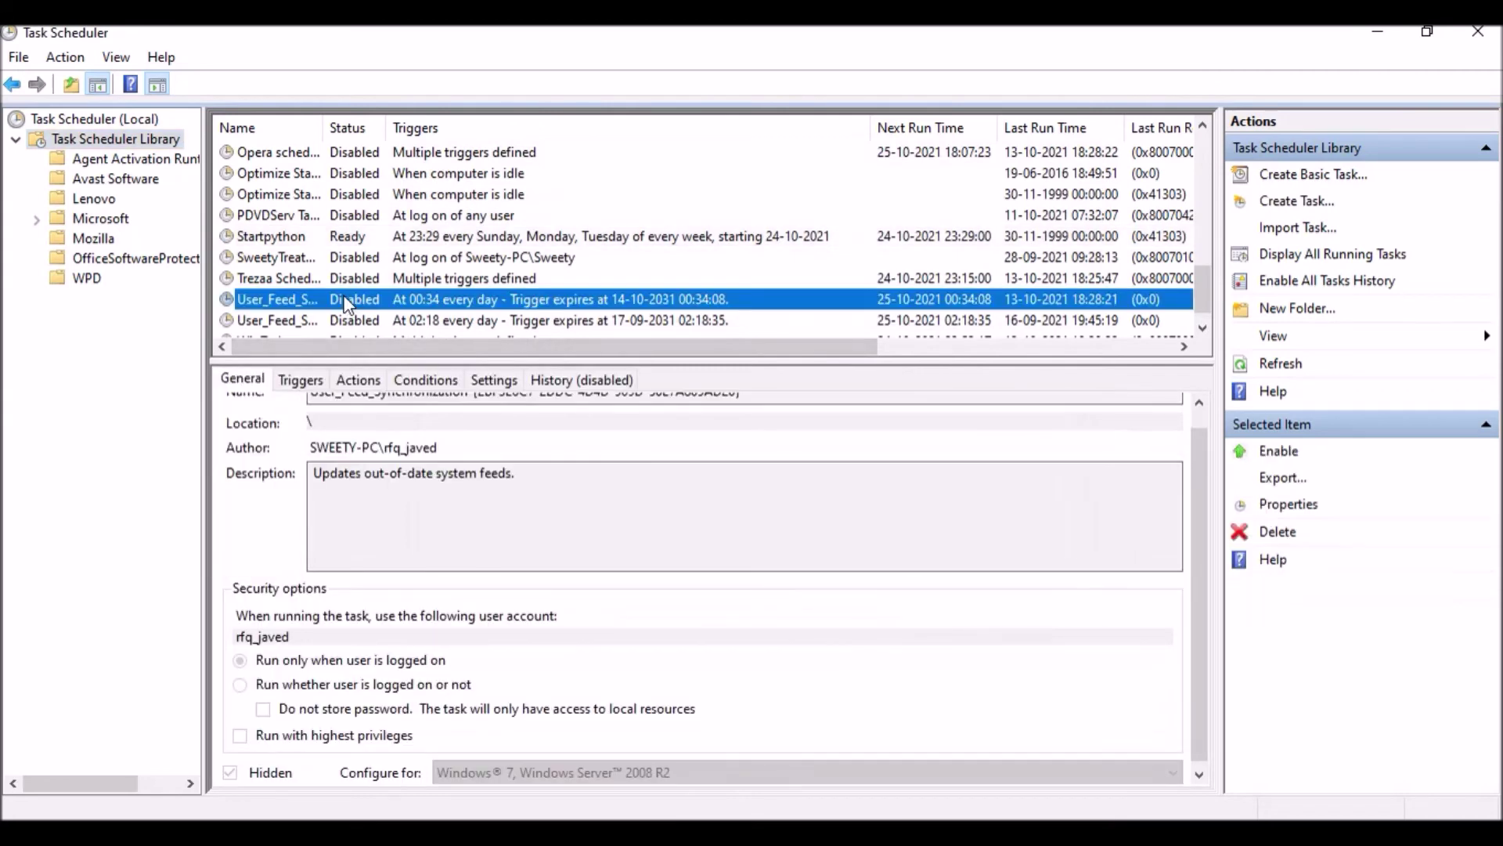
pyautogui.click(287, 236)
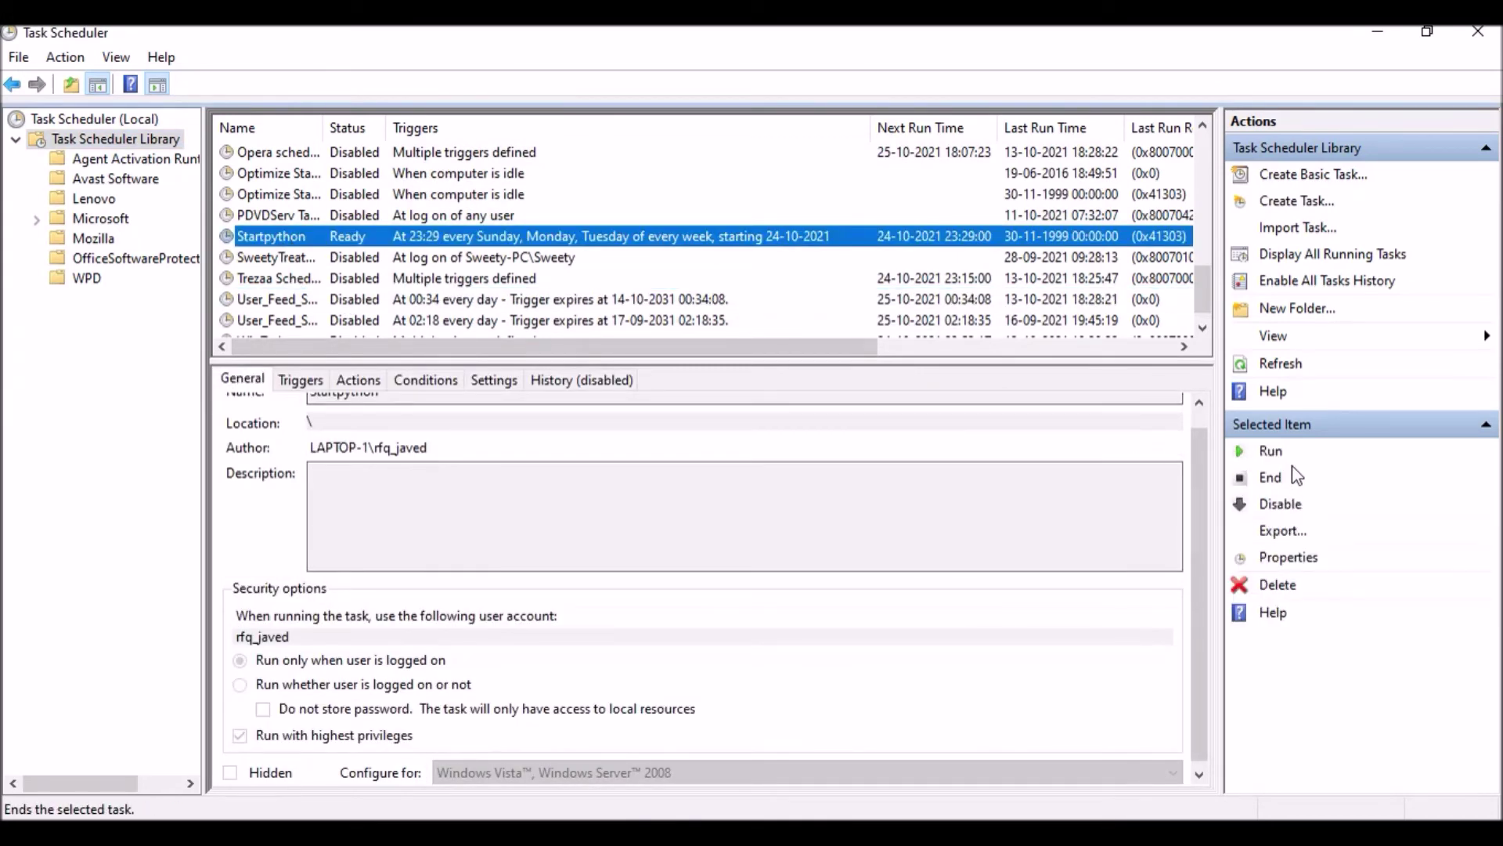
pyautogui.press('super+alt+d')
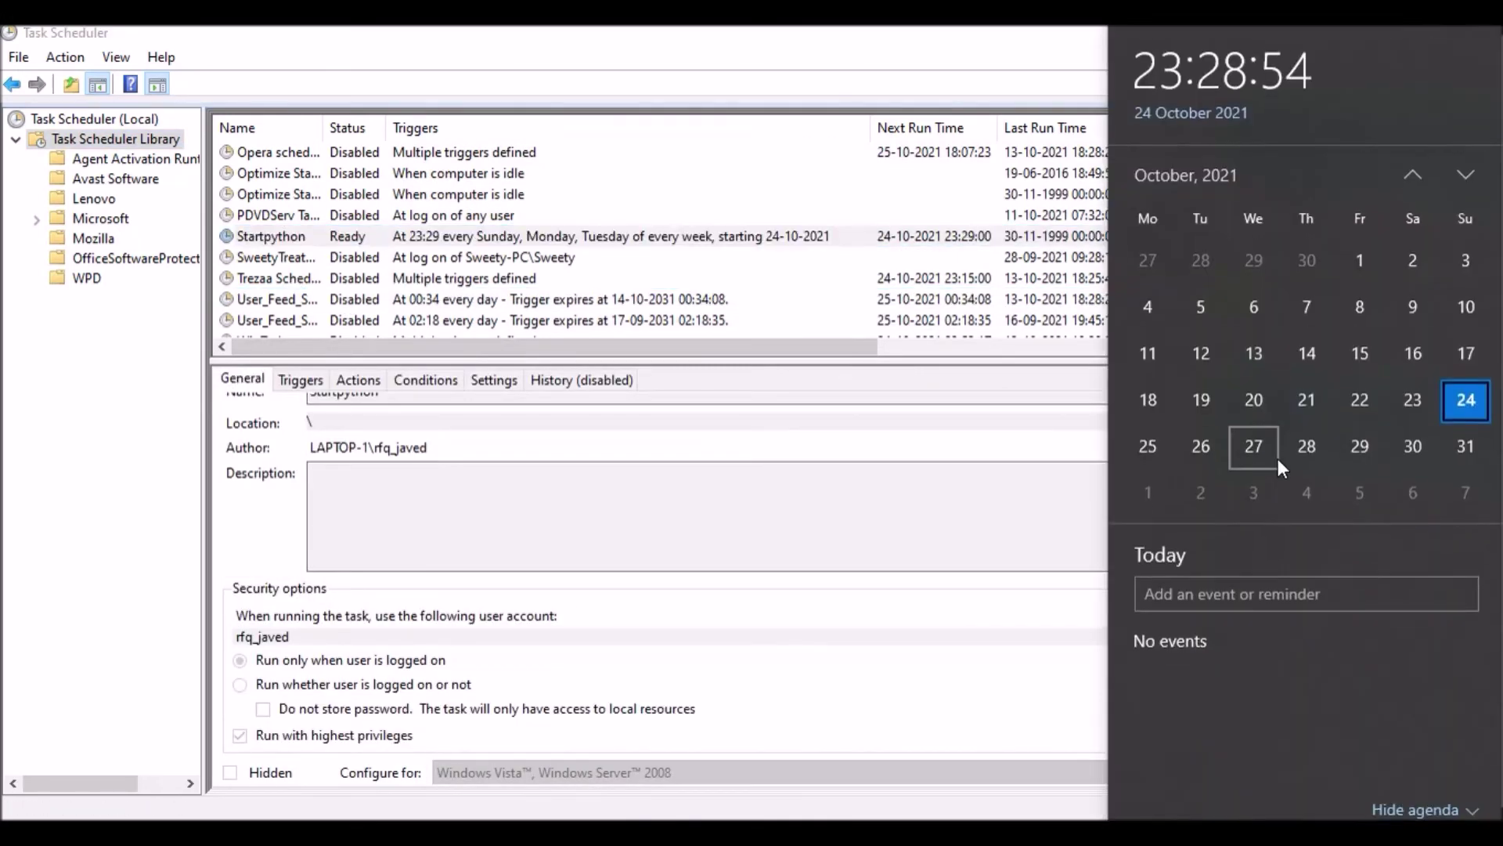
pyautogui.click(1059, 535)
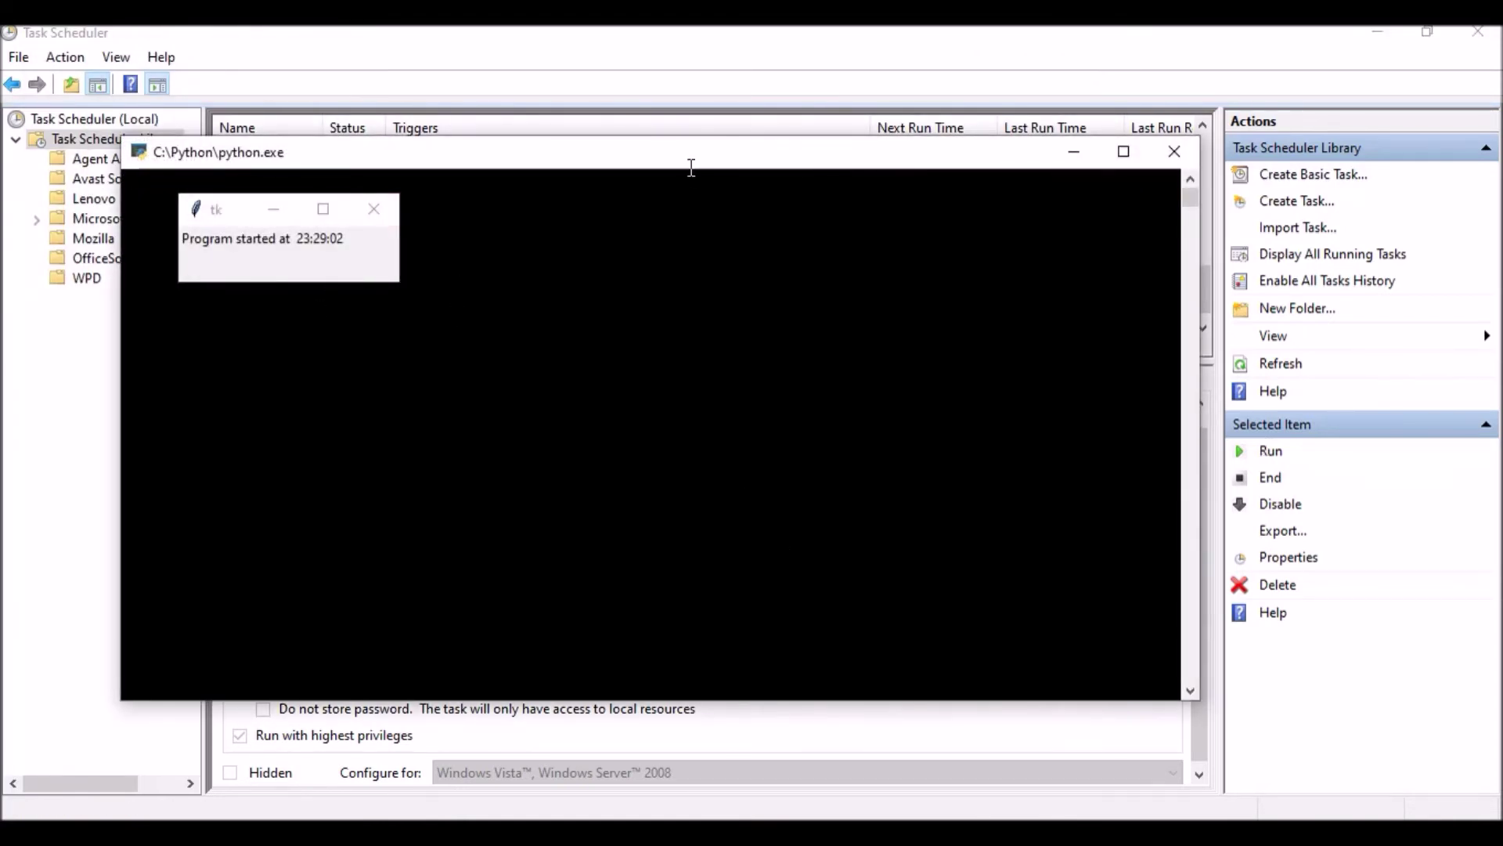
# - Move the python console and tk window aside, then close the tk message window
pyautogui.moveTo(689, 161); pyautogui.dragTo(710, 248)
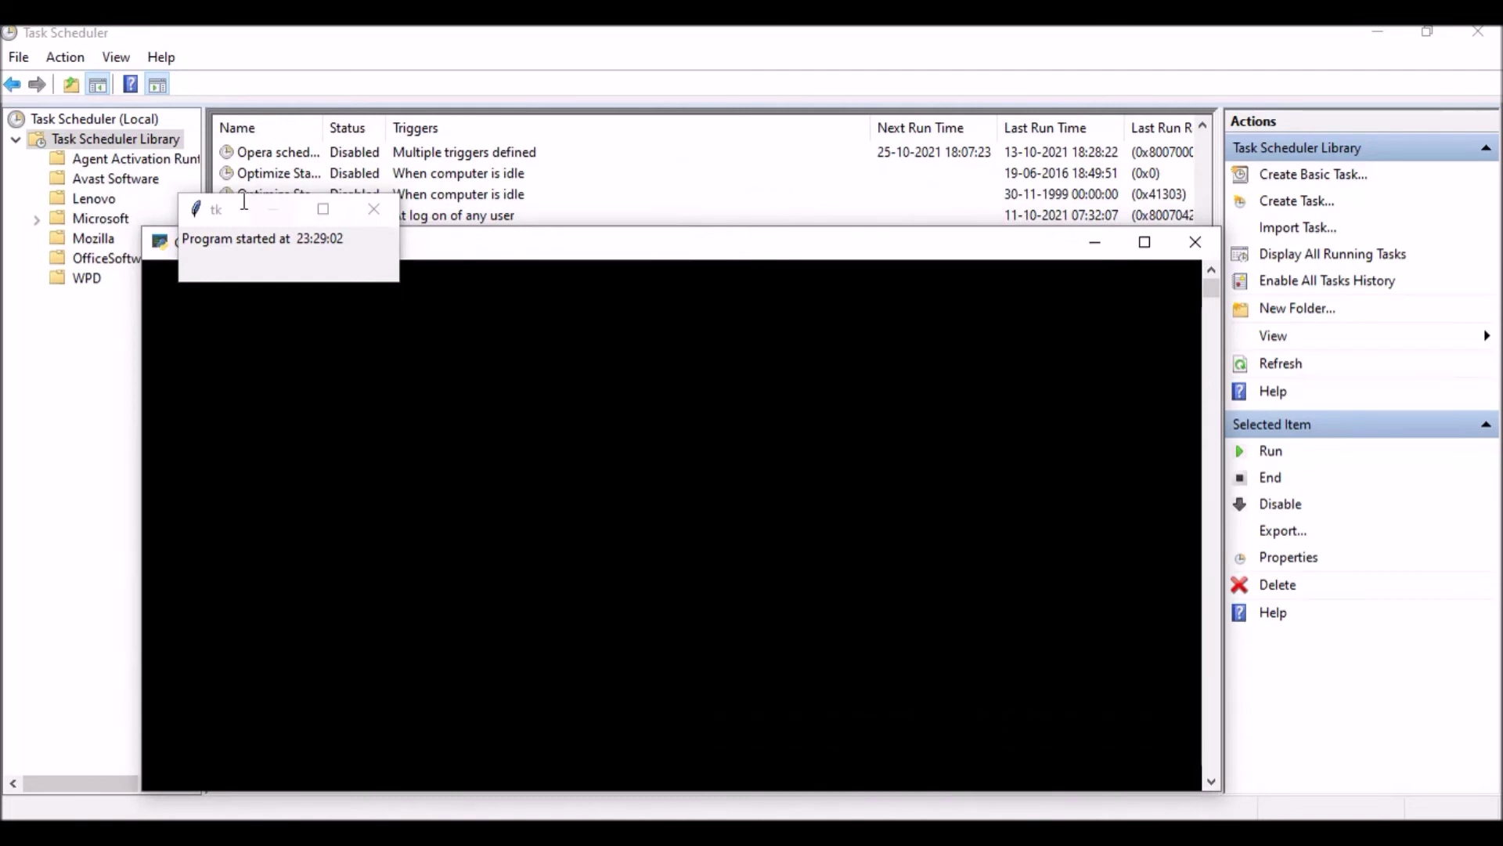
pyautogui.moveTo(219, 209); pyautogui.dragTo(381, 428)
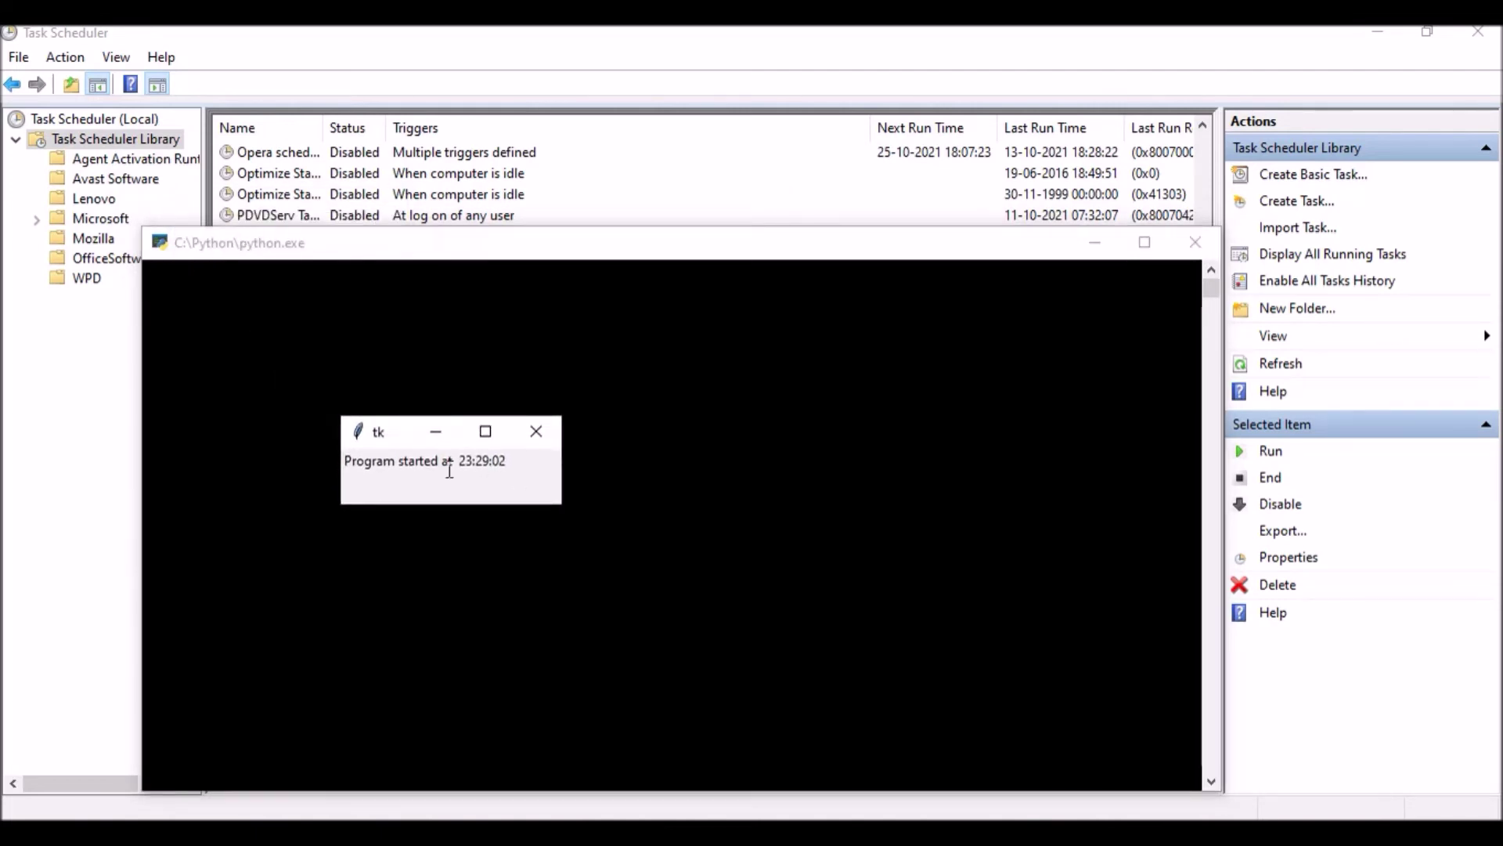
pyautogui.click(550, 437)
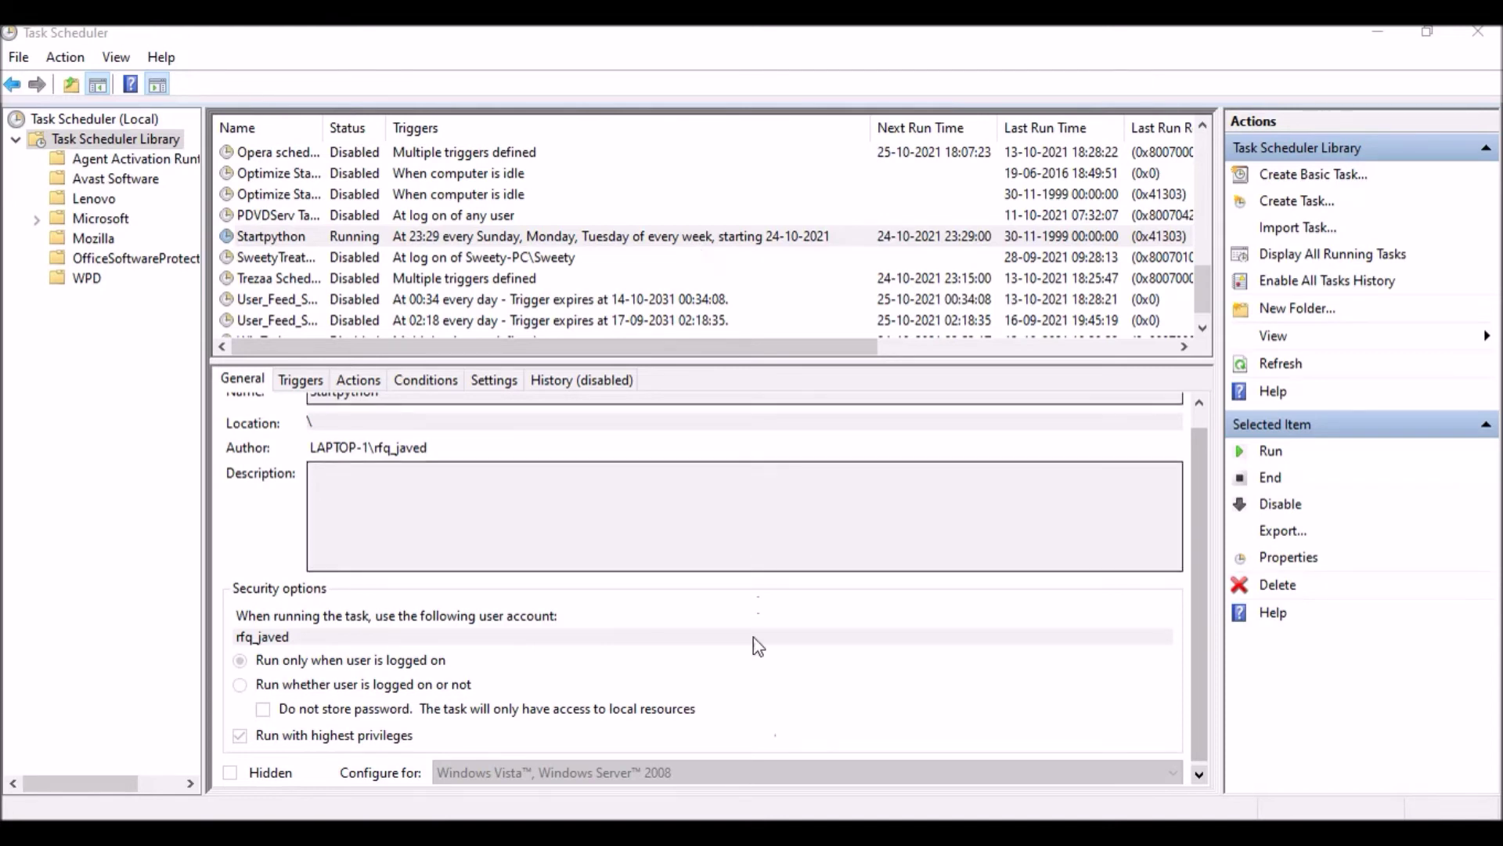
# - Open Startpython's properties and edit its Start a program action
pyautogui.doubleClick(694, 237)
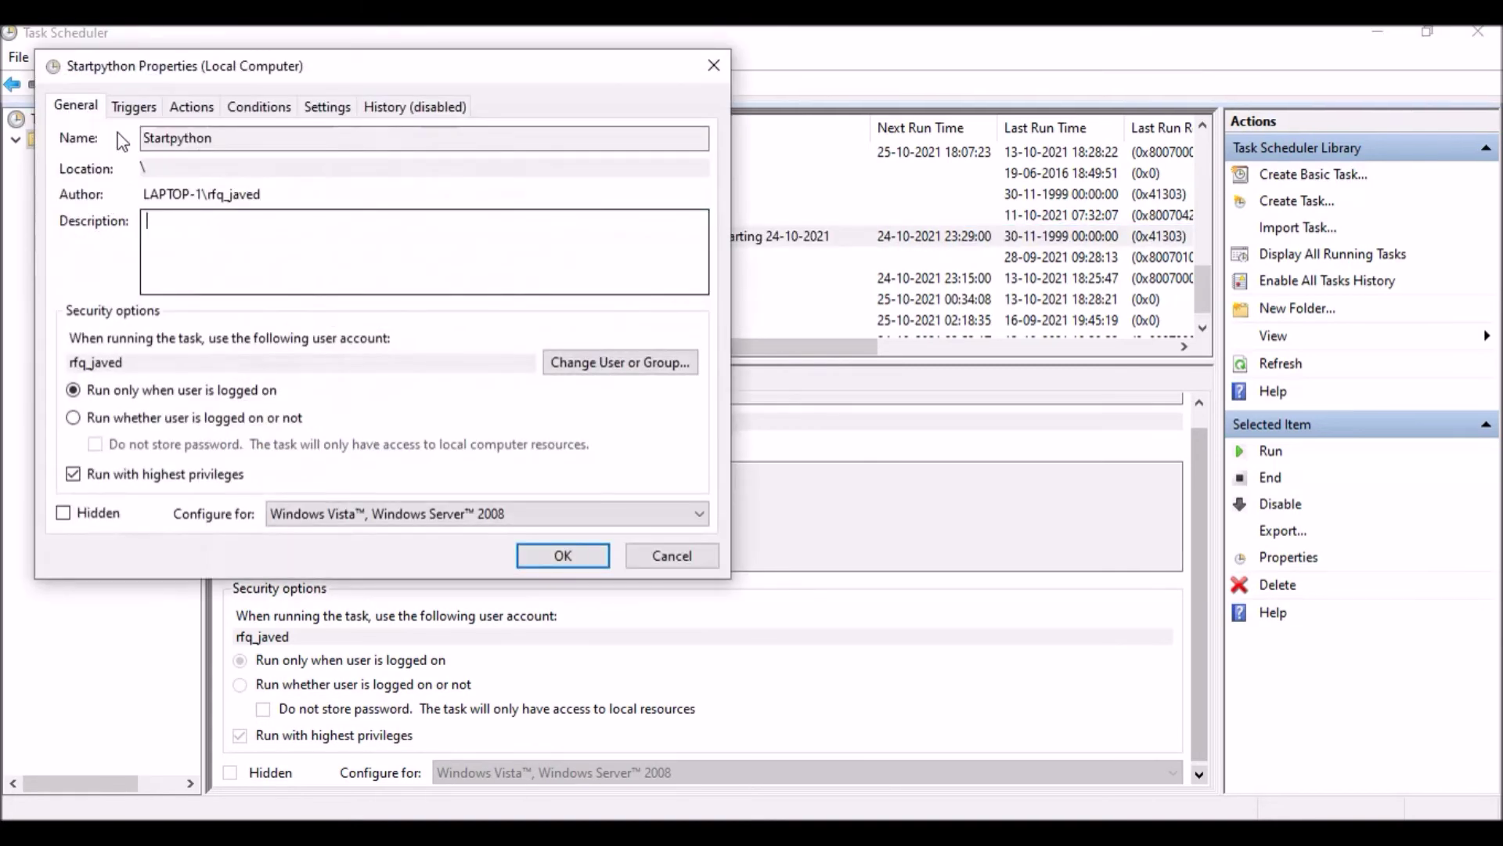
pyautogui.click(137, 109)
pyautogui.click(205, 112)
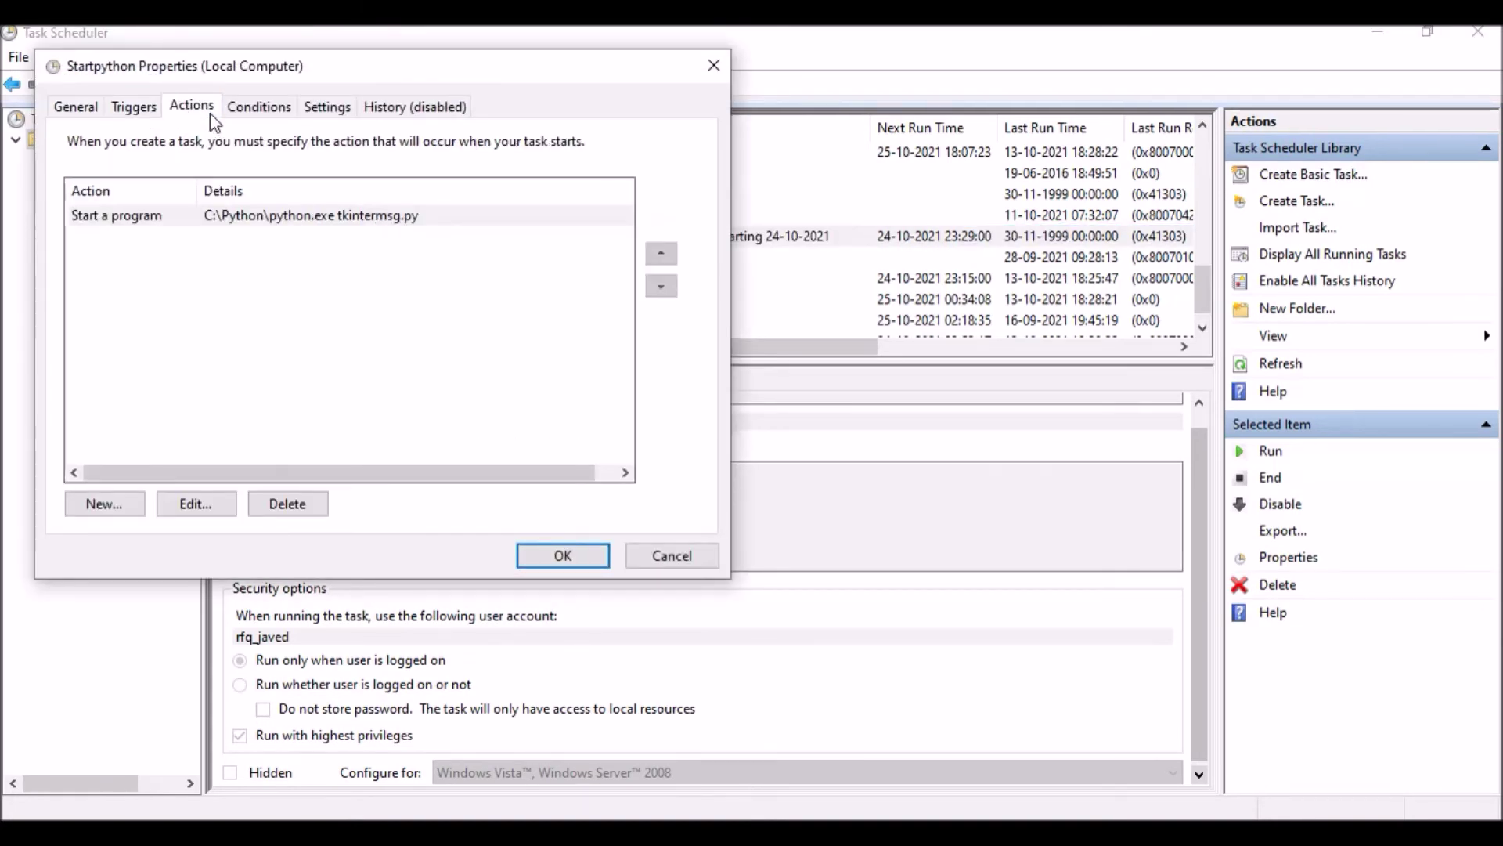
pyautogui.click(356, 219)
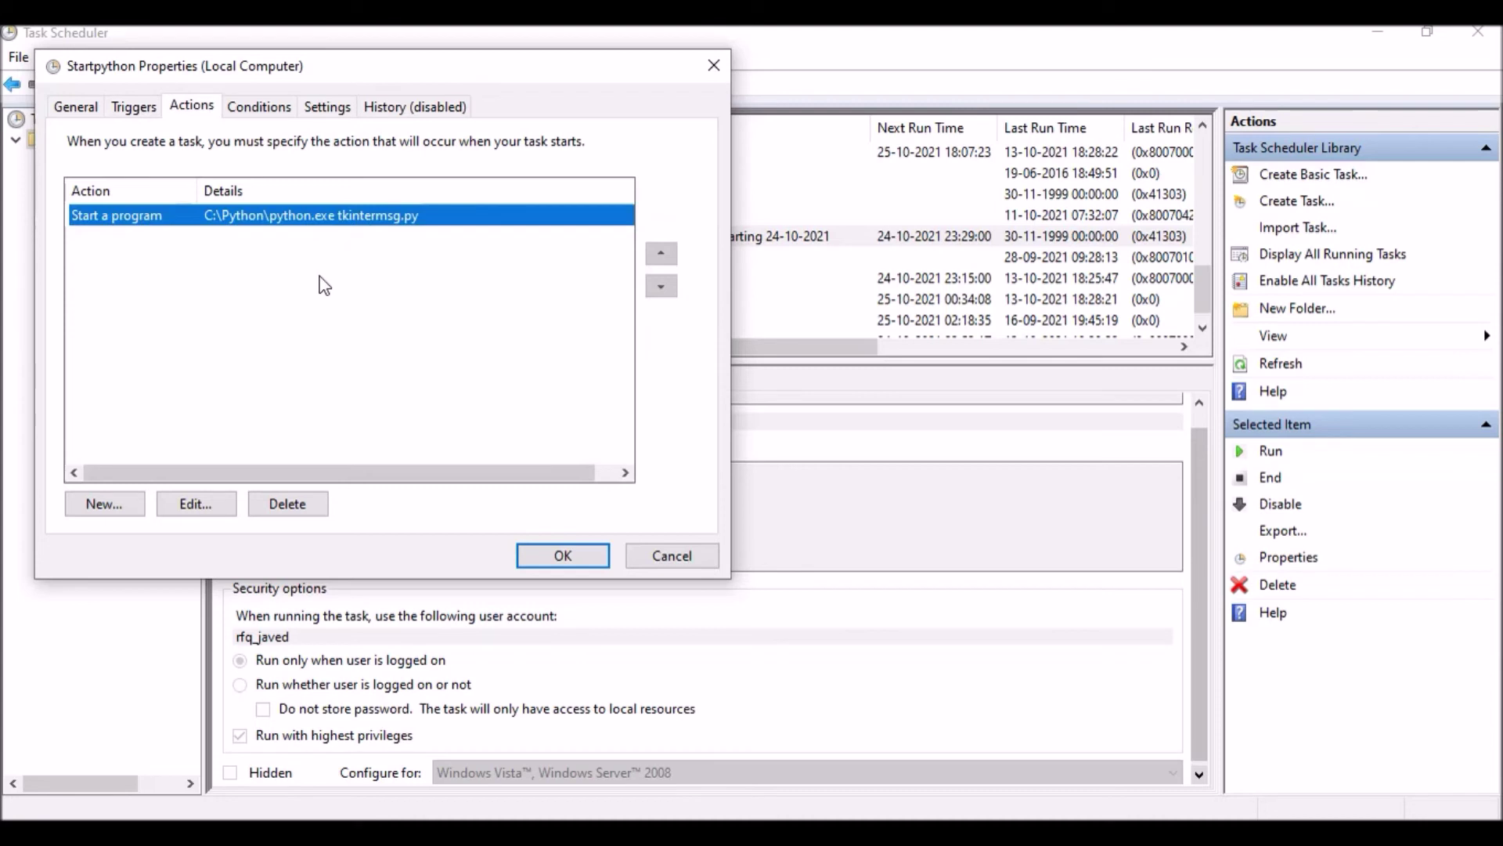
pyautogui.click(190, 509)
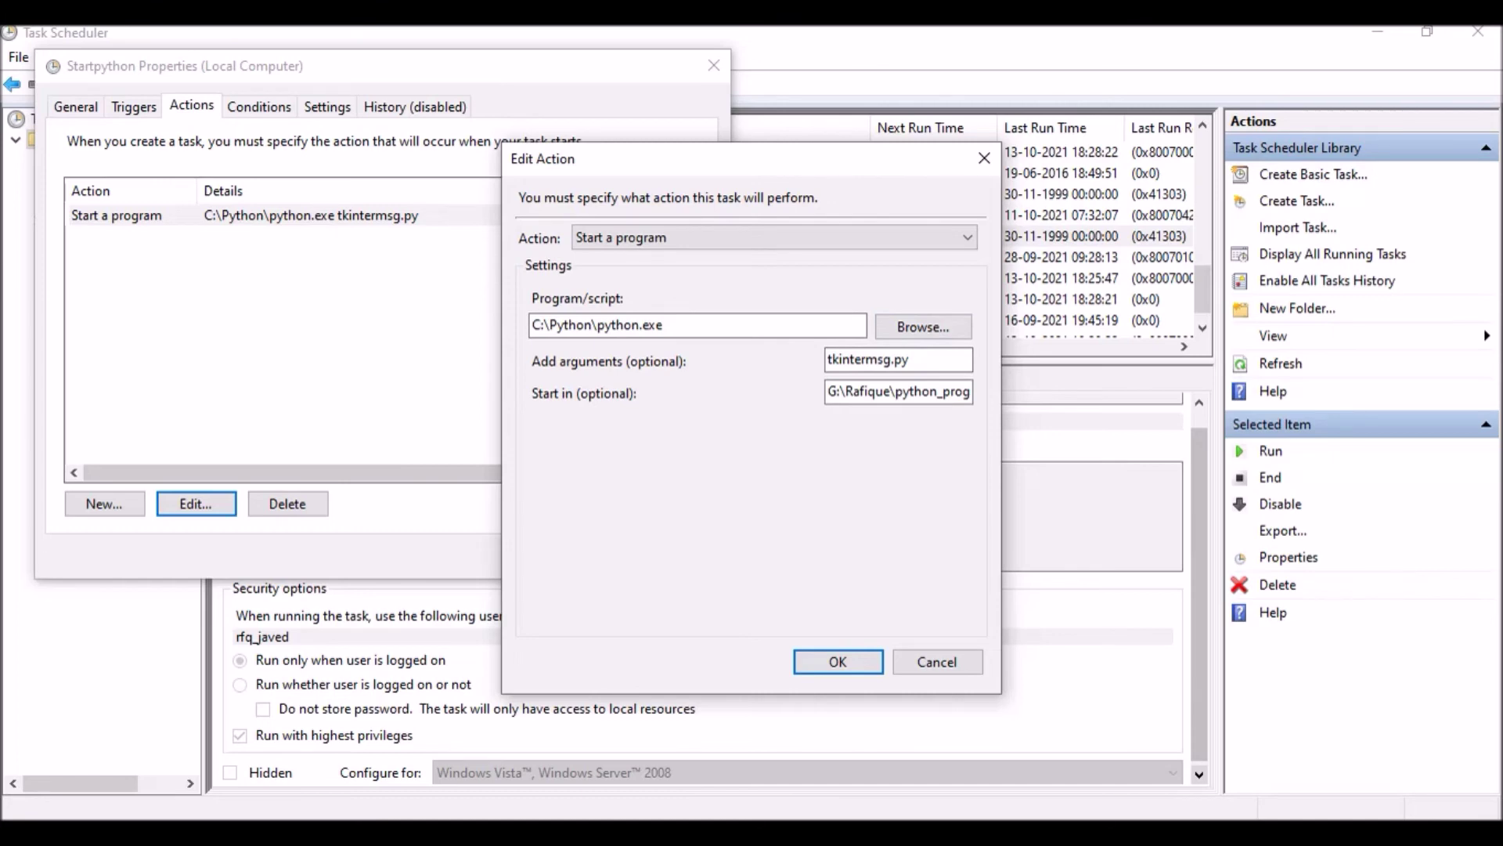
# - Set the program/script to G:\Rafique\python_programs\start.bat using the copied folder path
pyautogui.click(783, 832)
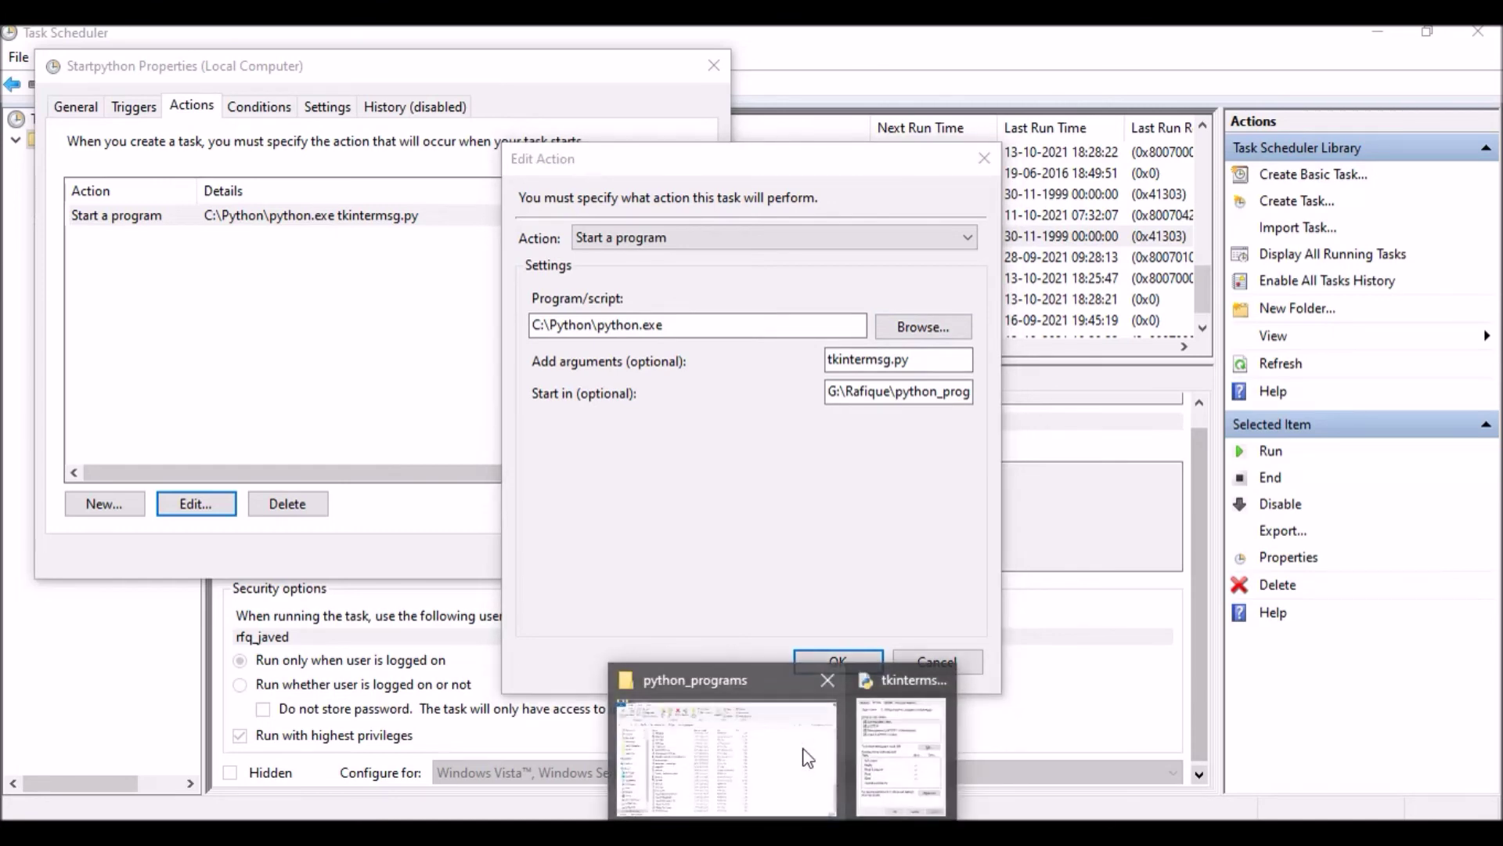
pyautogui.click(902, 755)
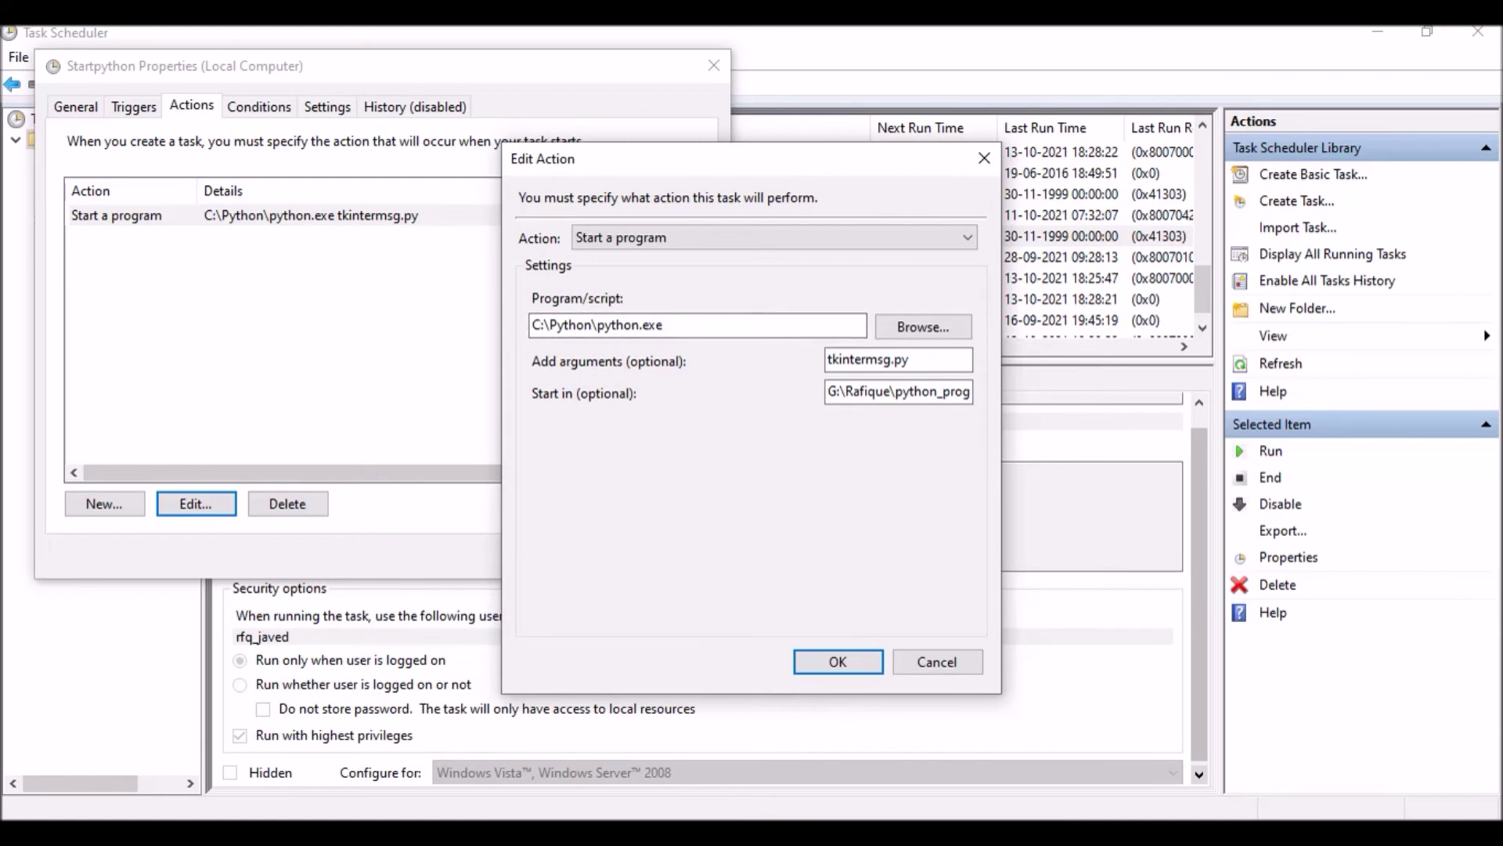
pyautogui.hotkey('alt', 'Tab')
pyautogui.click(627, 205)
pyautogui.hotkey('ctrl', 'c')
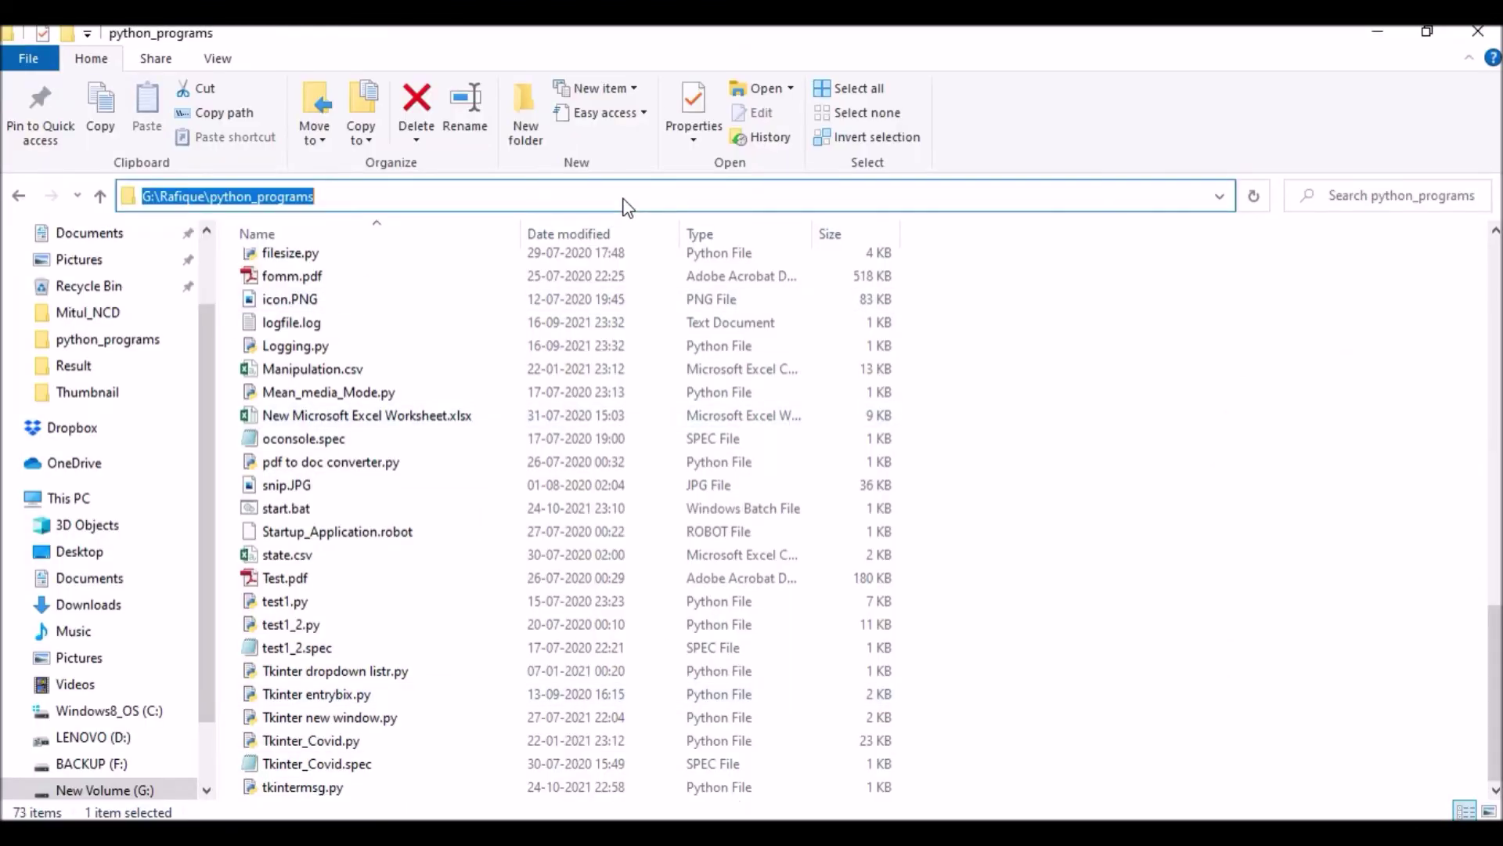
pyautogui.hotkey('alt', 'Tab')
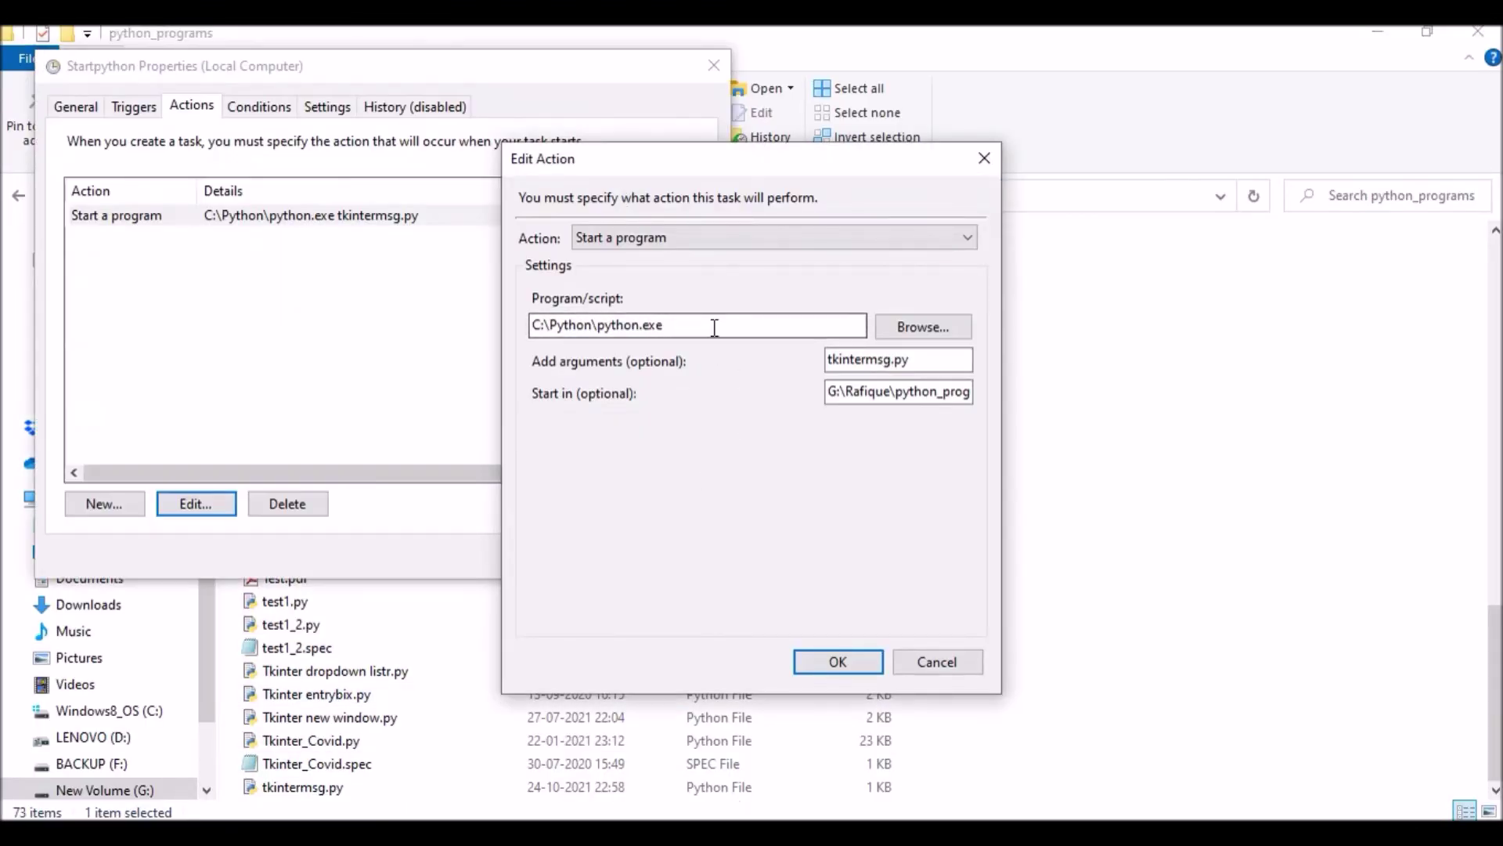
pyautogui.moveTo(715, 326); pyautogui.dragTo(438, 315)
pyautogui.hotkey('ctrl', 'v')
pyautogui.write('\\')
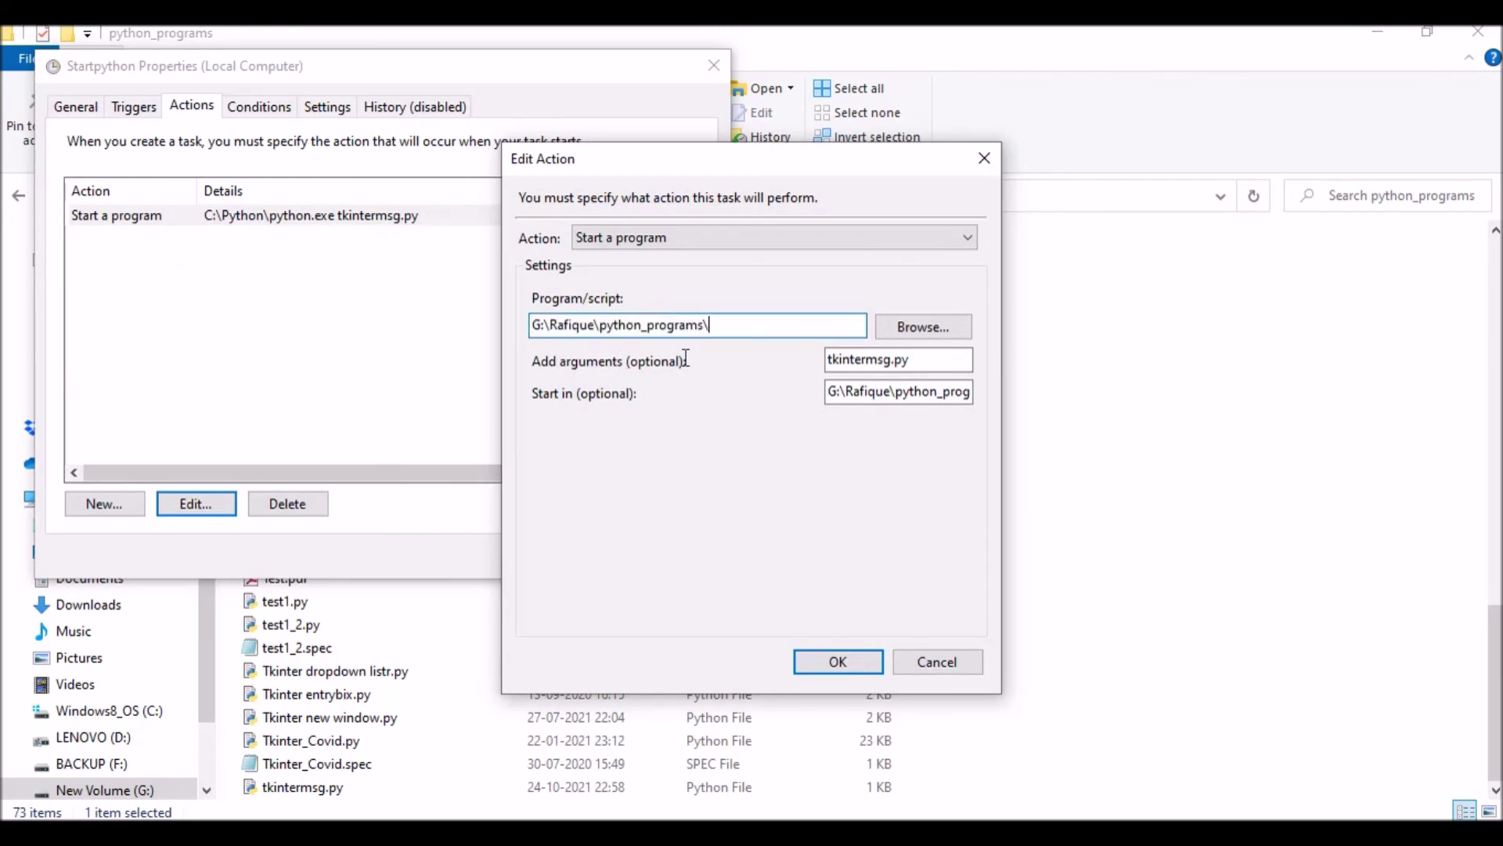
pyautogui.write('start.bat')
# - Clear the tkintermsg.py argument and the Start in folder, then confirm the action
pyautogui.moveTo(956, 359); pyautogui.dragTo(796, 356)
pyautogui.press('BackSpace')
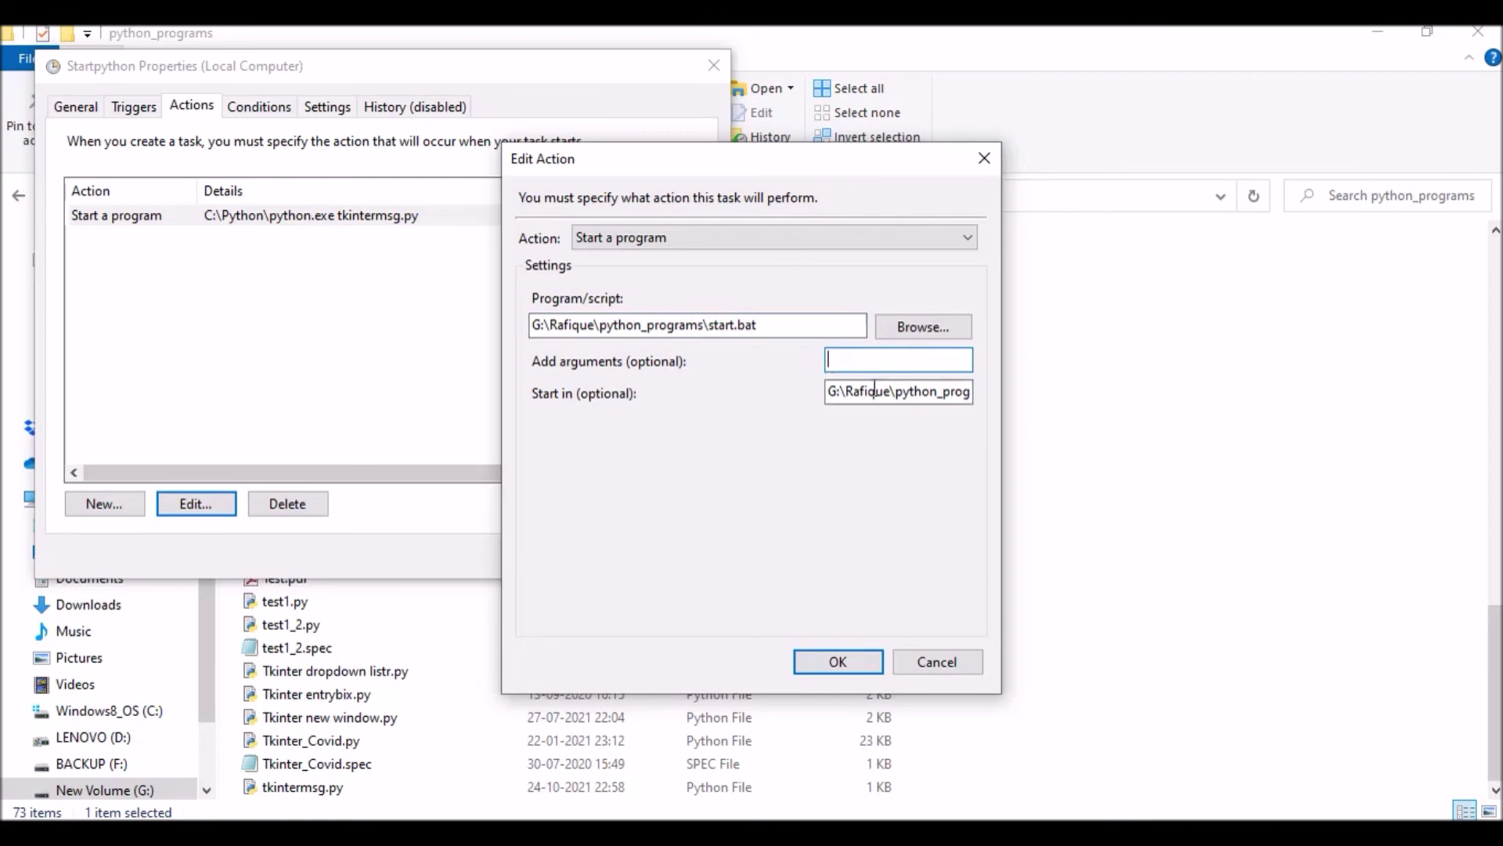
pyautogui.moveTo(827, 393); pyautogui.dragTo(971, 393)
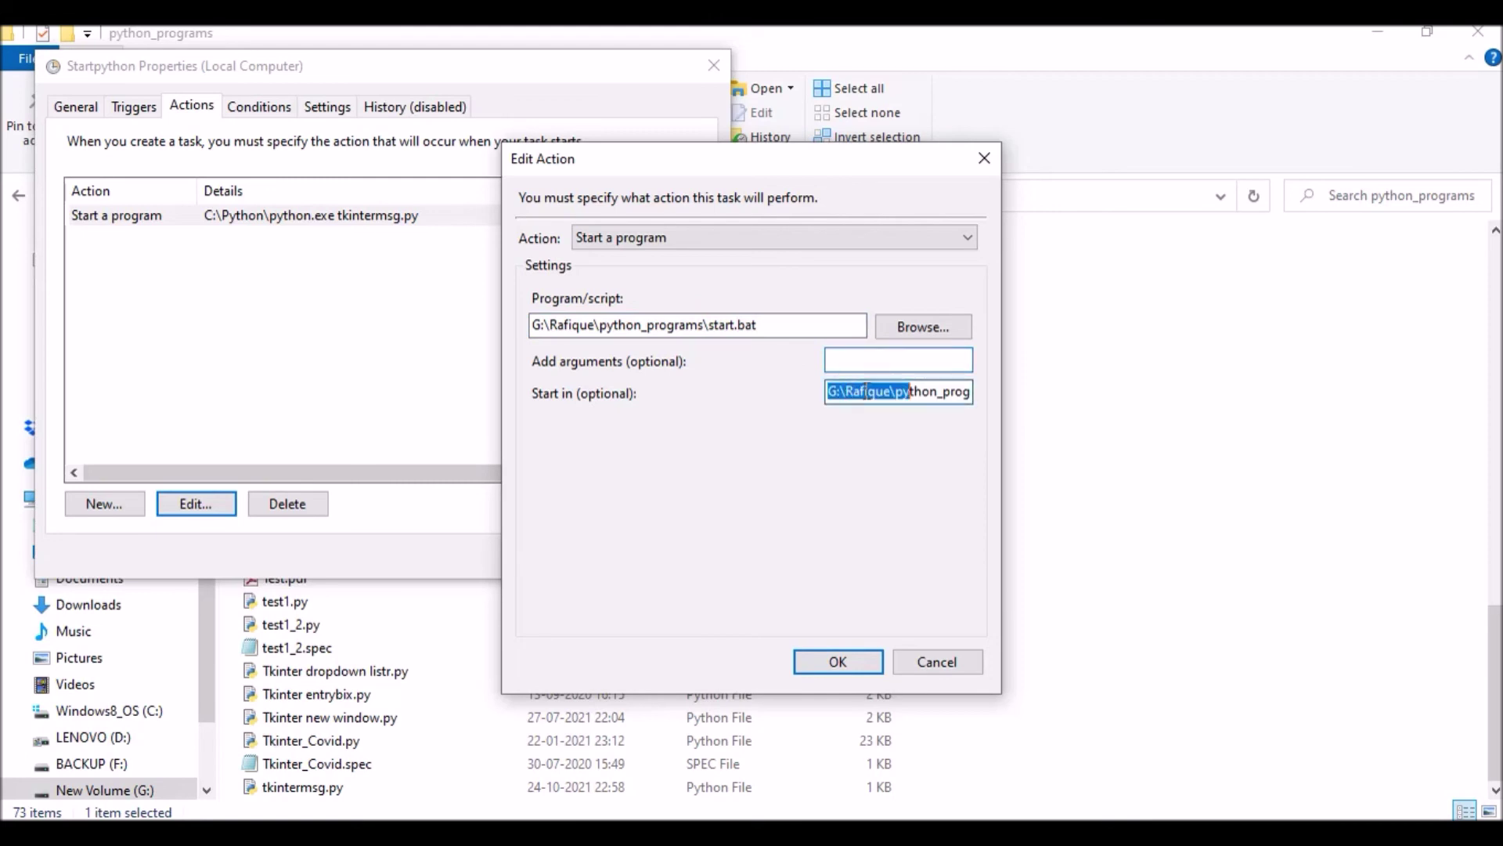
pyautogui.press('BackSpace')
pyautogui.click(836, 660)
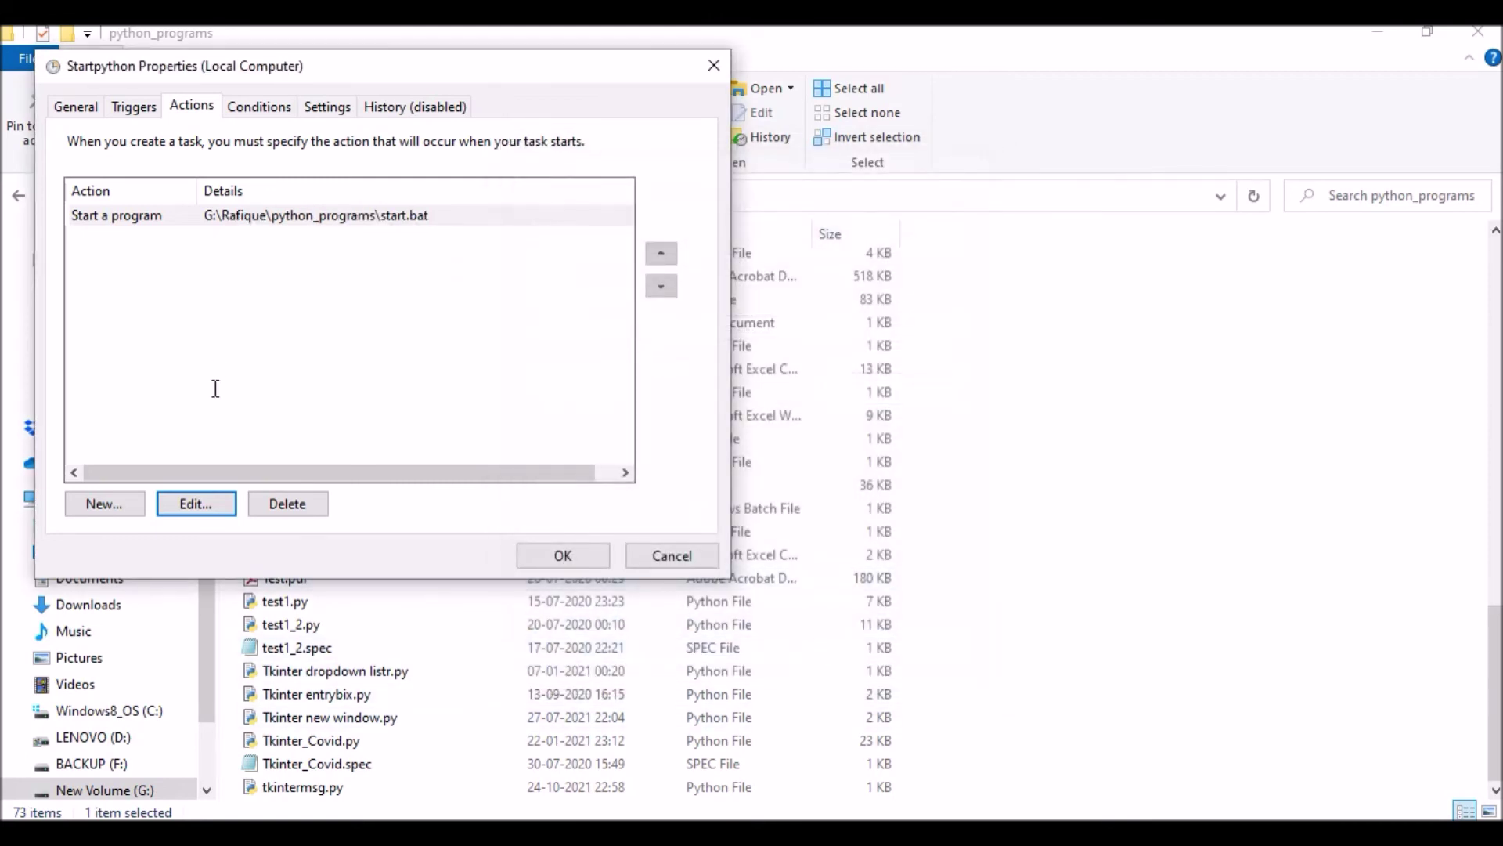
# - Change the Weekly trigger's start minutes to 31 (23:31) and save the properties
pyautogui.click(139, 108)
pyautogui.click(241, 221)
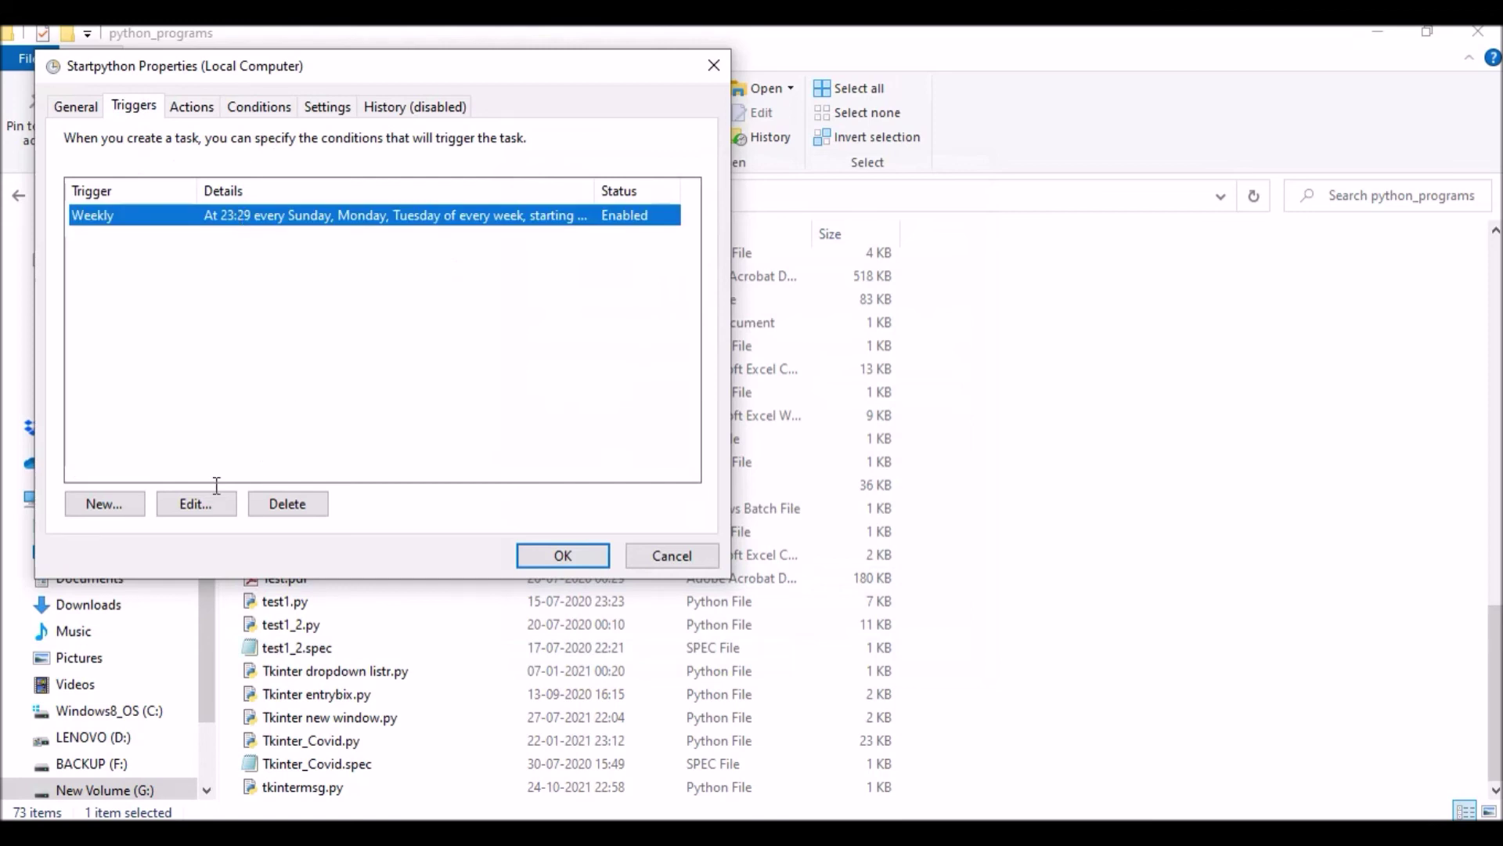
pyautogui.click(196, 503)
pyautogui.click(748, 247)
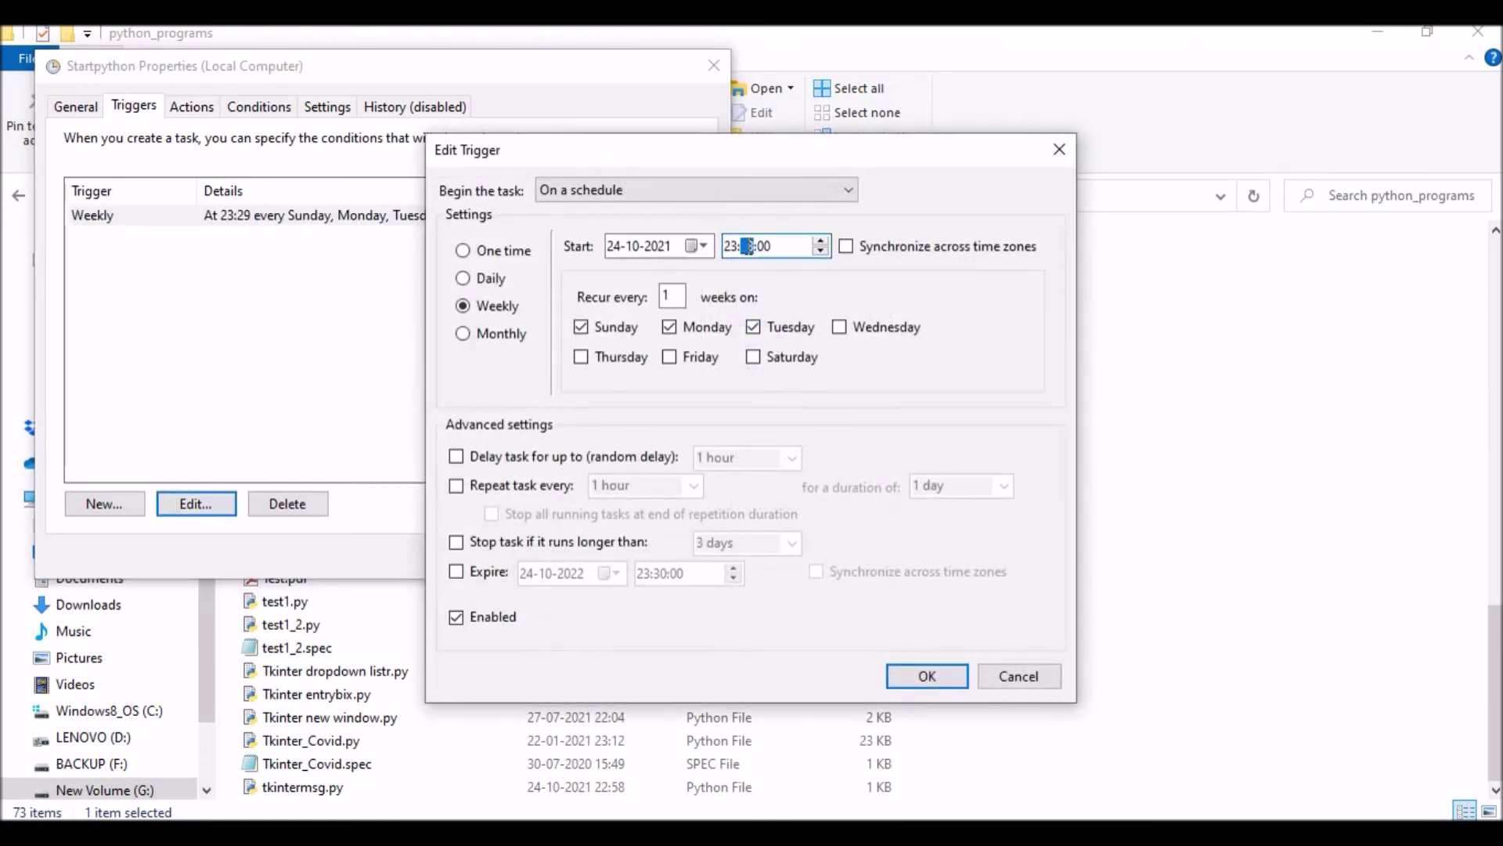
pyautogui.click(926, 675)
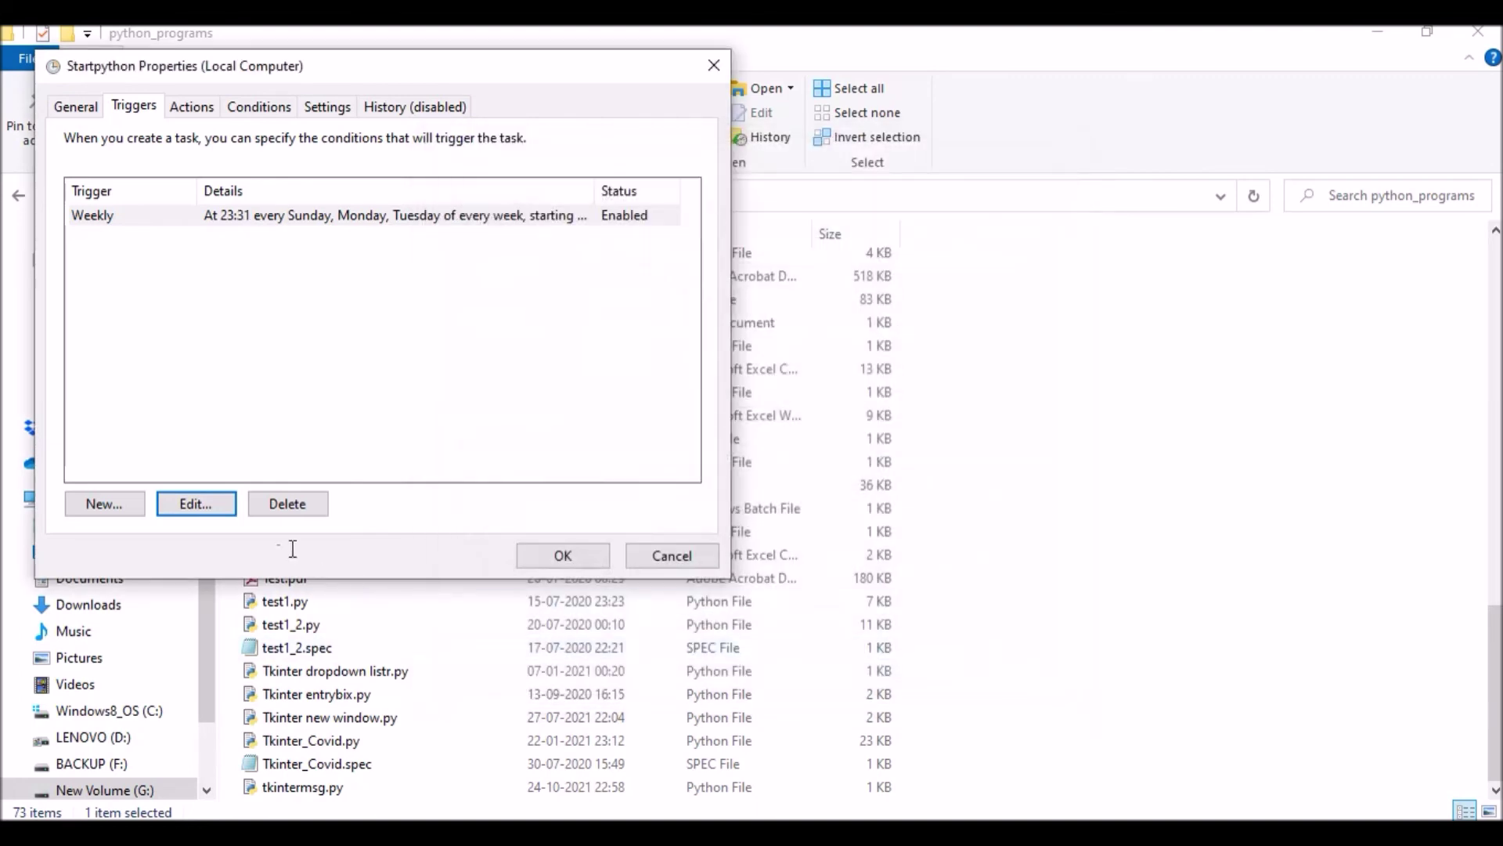
pyautogui.click(589, 555)
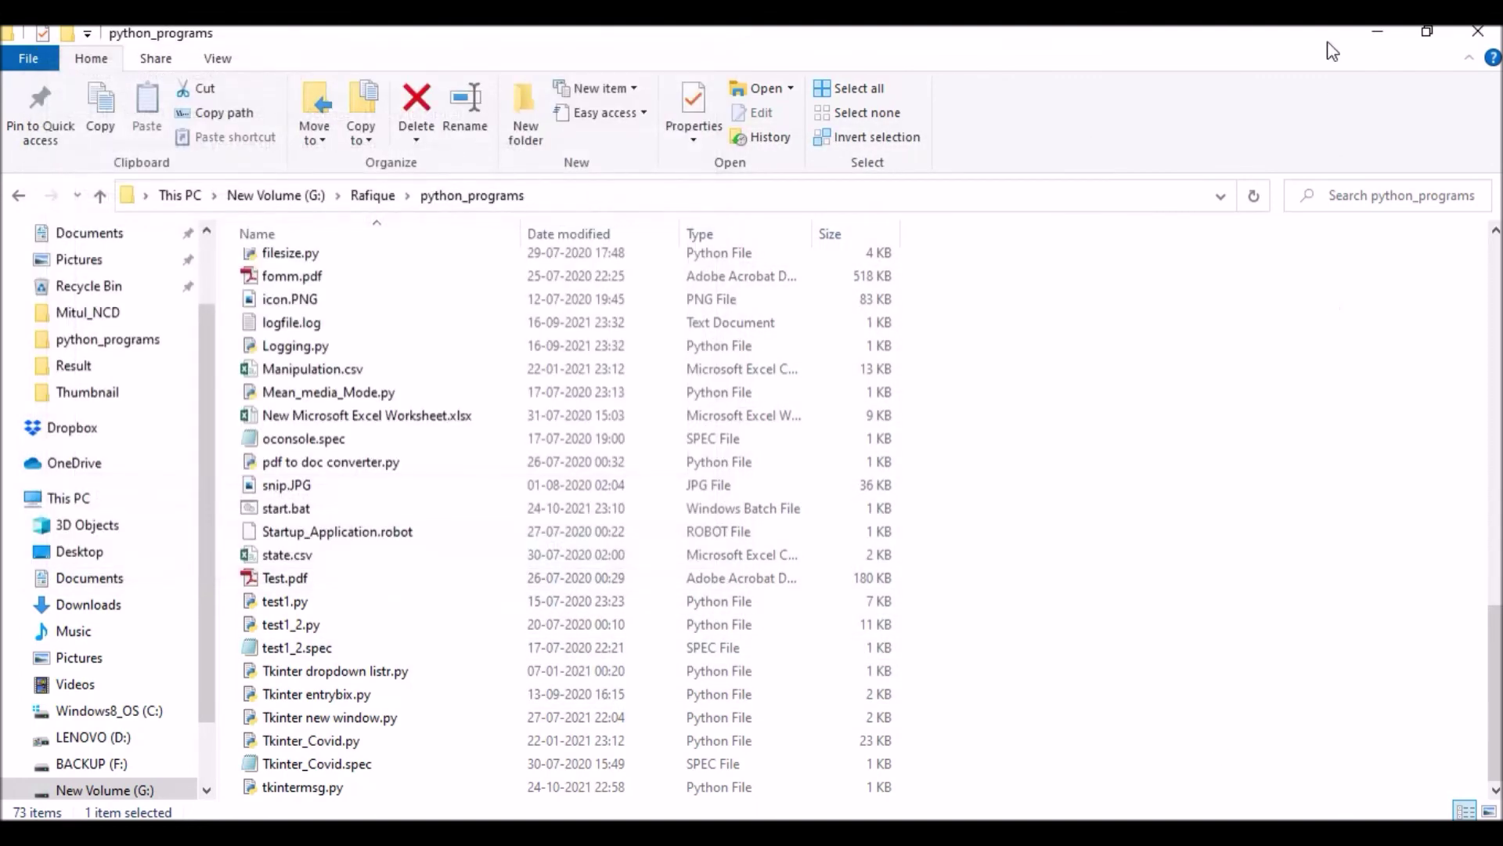
# - Return to Task Scheduler, select Startpython, and watch the clock until 23:31
pyautogui.hotkey('alt', 'Tab')
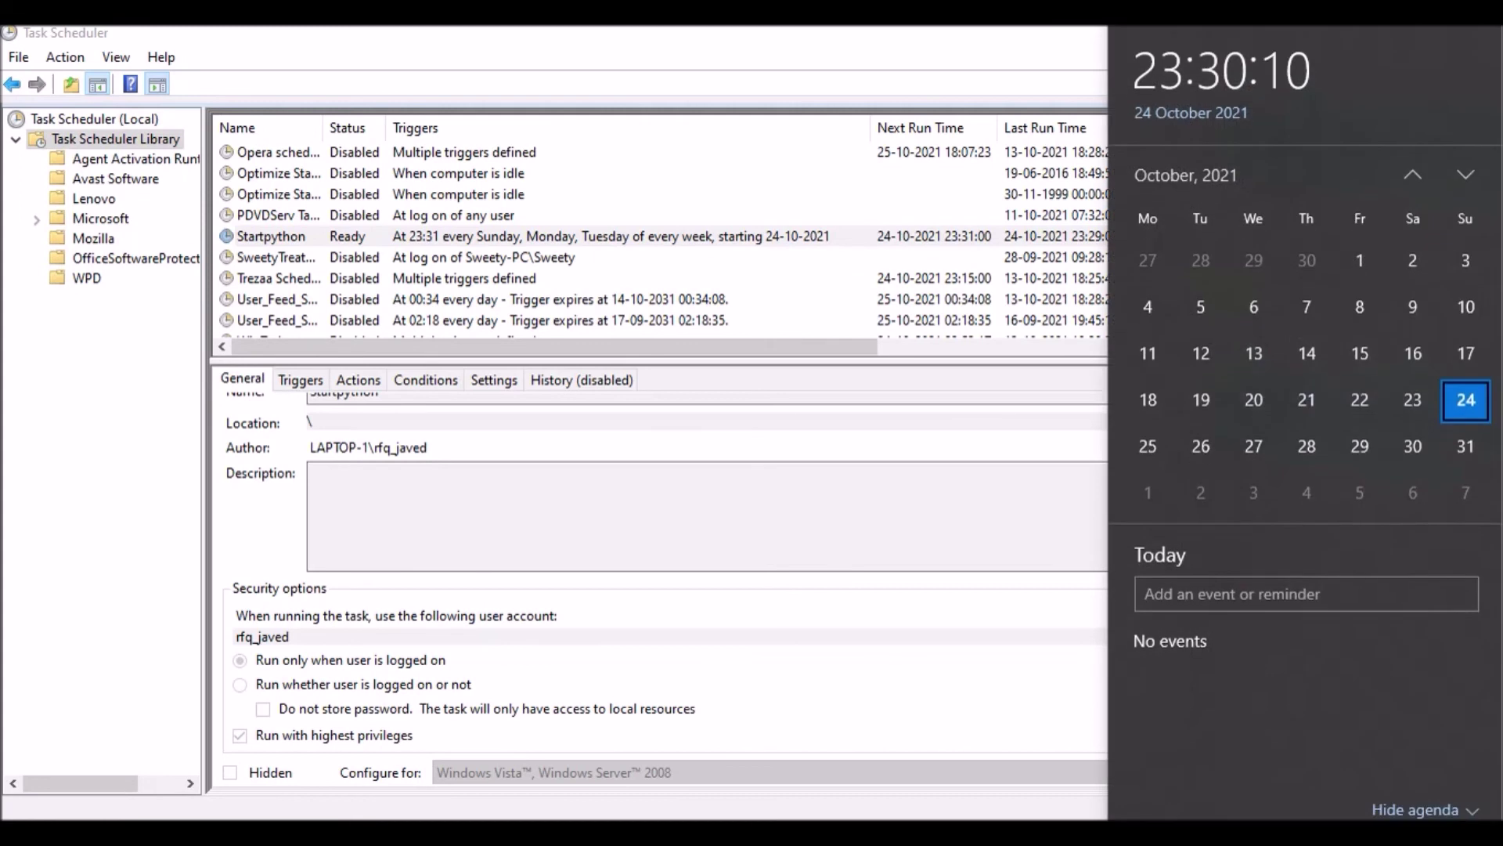
pyautogui.press('super+alt+d')
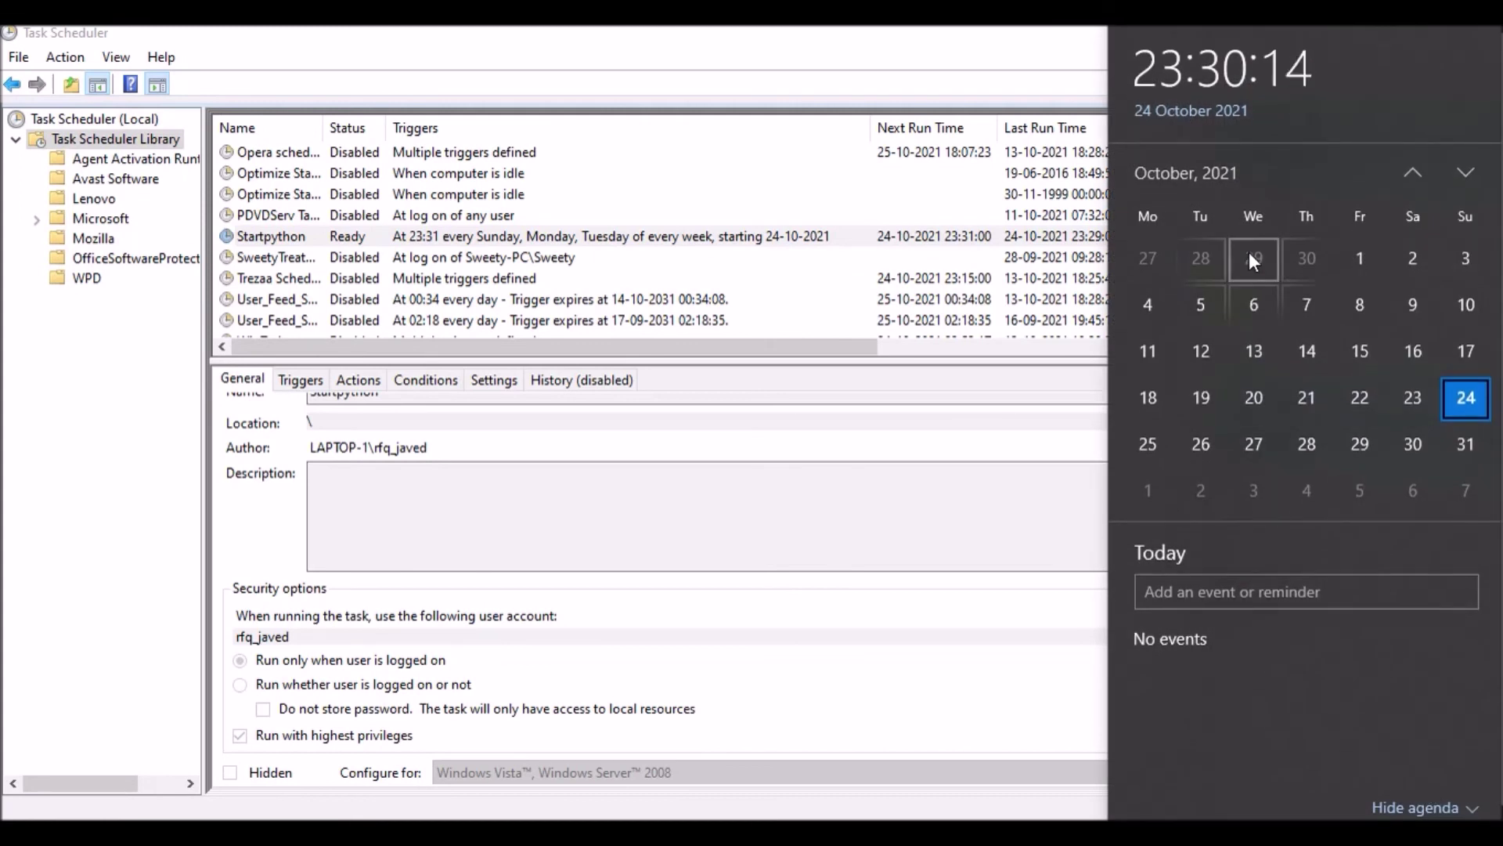
pyautogui.click(1001, 56)
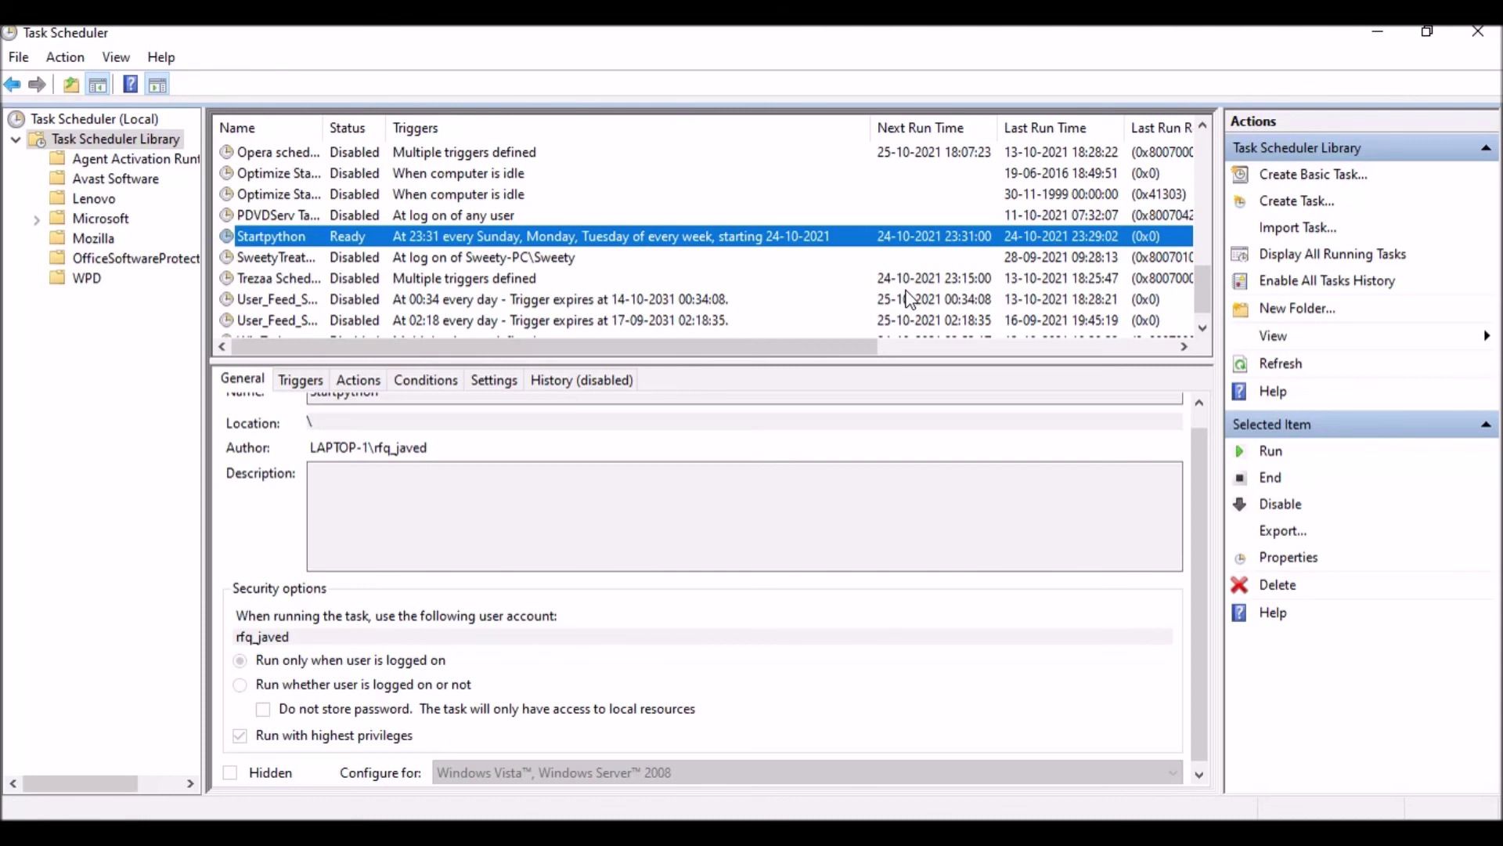
pyautogui.click(1372, 815)
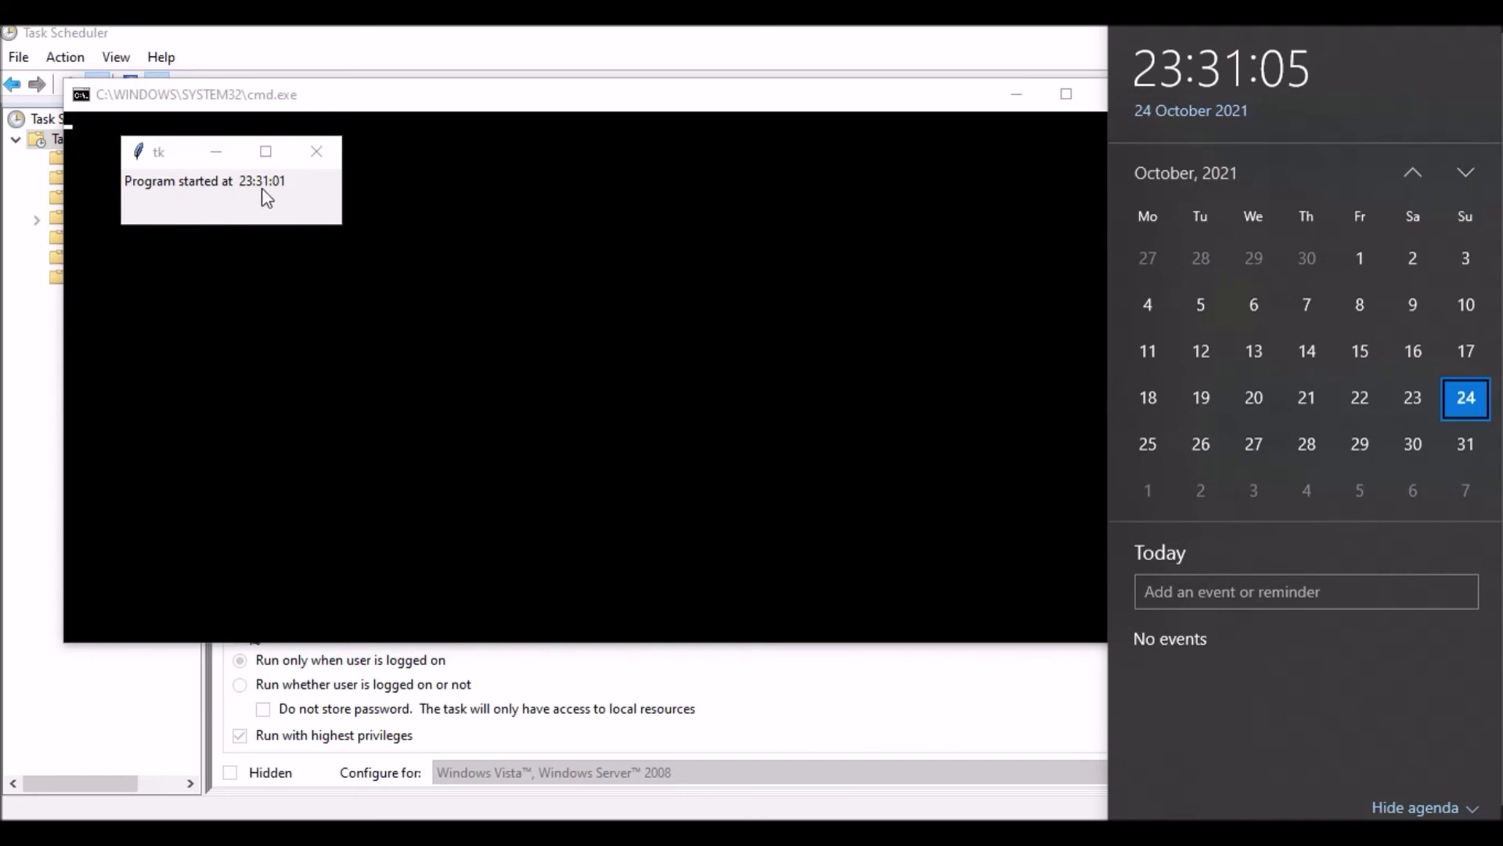
# - Dismiss the clock and centre the 'Program started at 23:31:01' tk window over the console
pyautogui.click(300, 194)
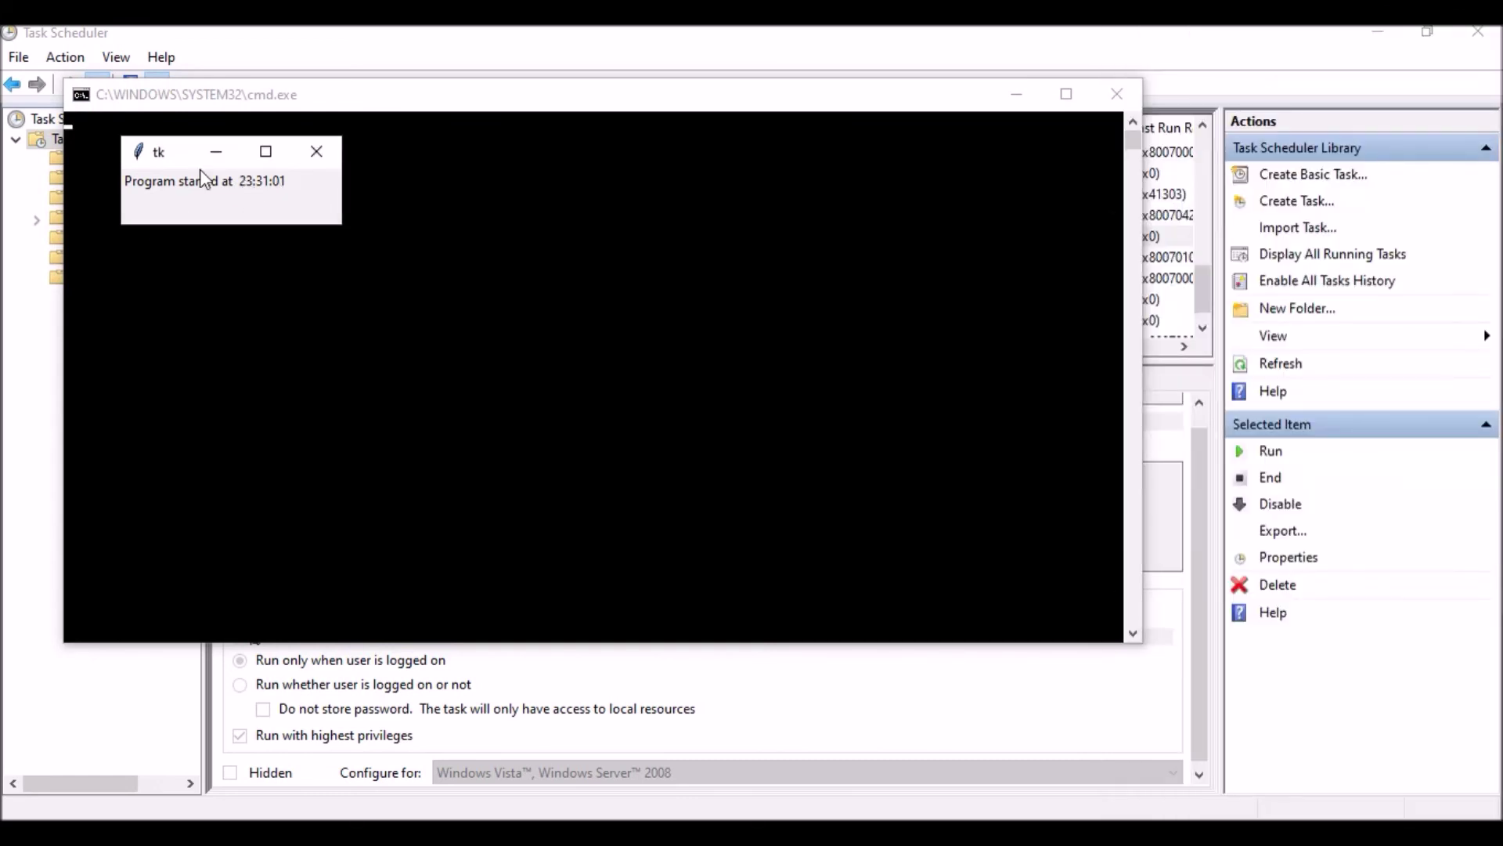
pyautogui.moveTo(160, 157); pyautogui.dragTo(389, 339)
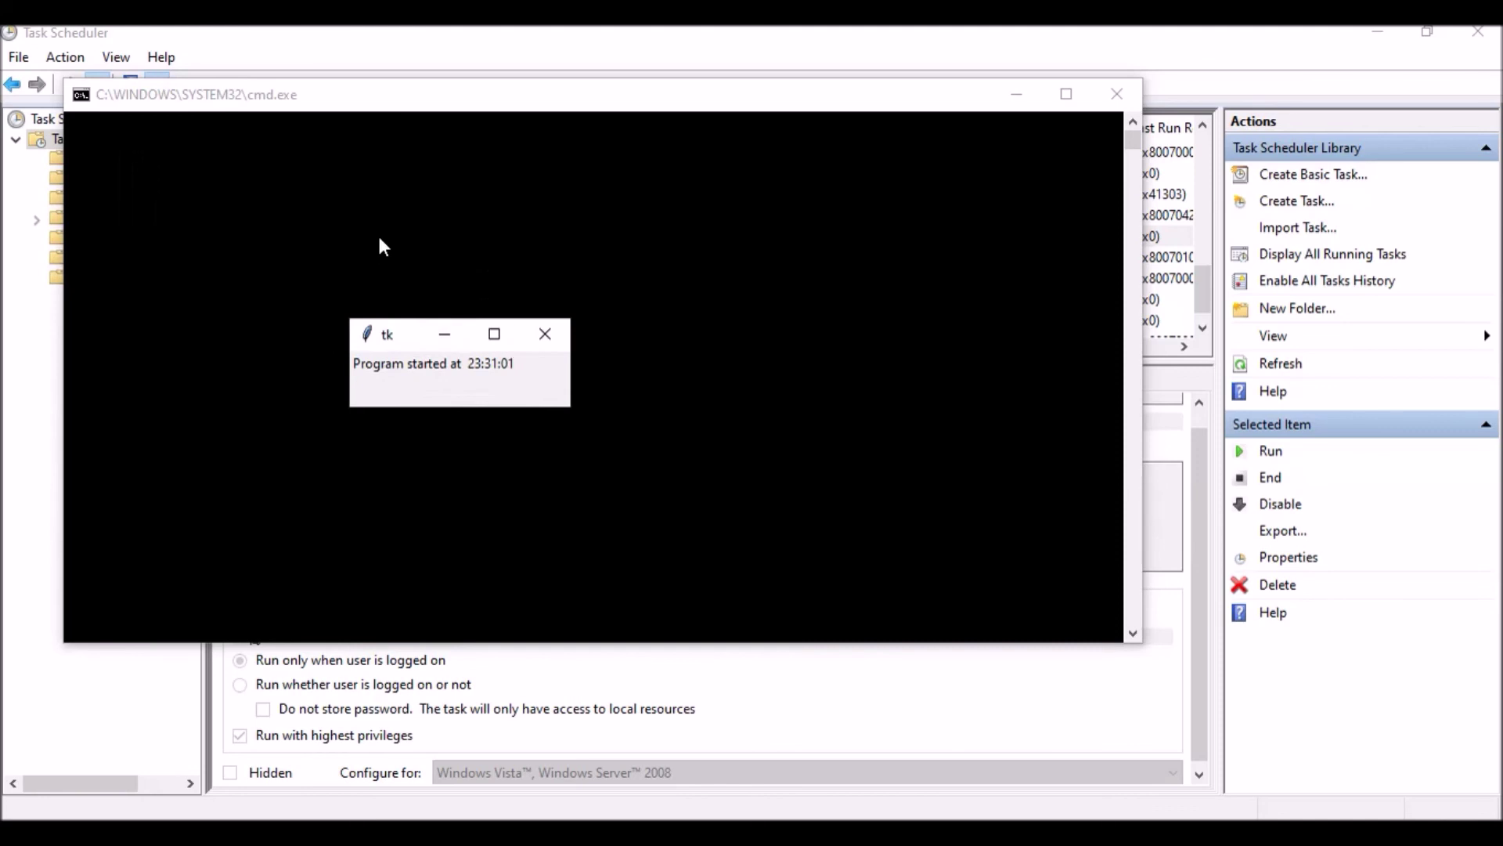